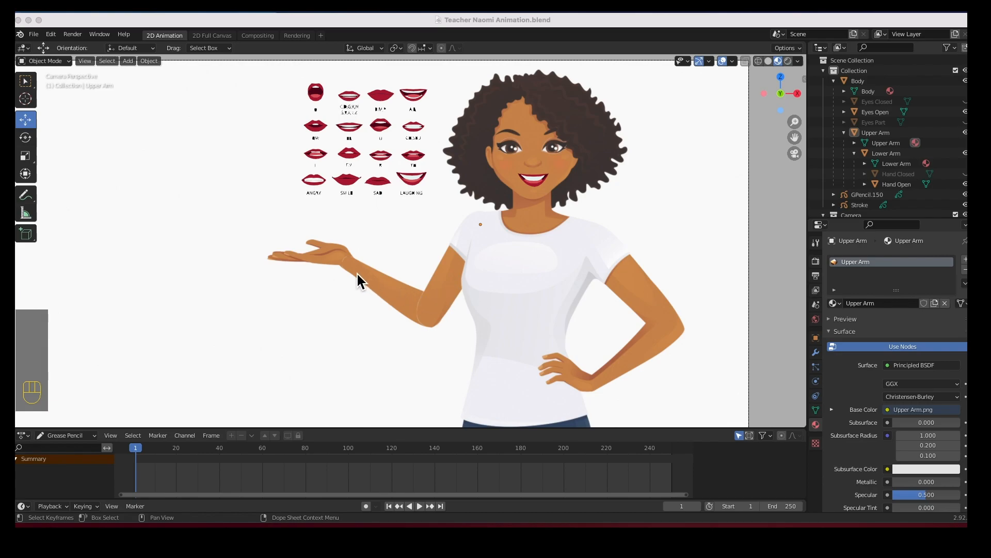
{"action": "left_click", "coordinate": [458, 259]}
{"action": "left_click", "coordinate": [459, 256]}
{"action": "left_click", "coordinate": [460, 252]}
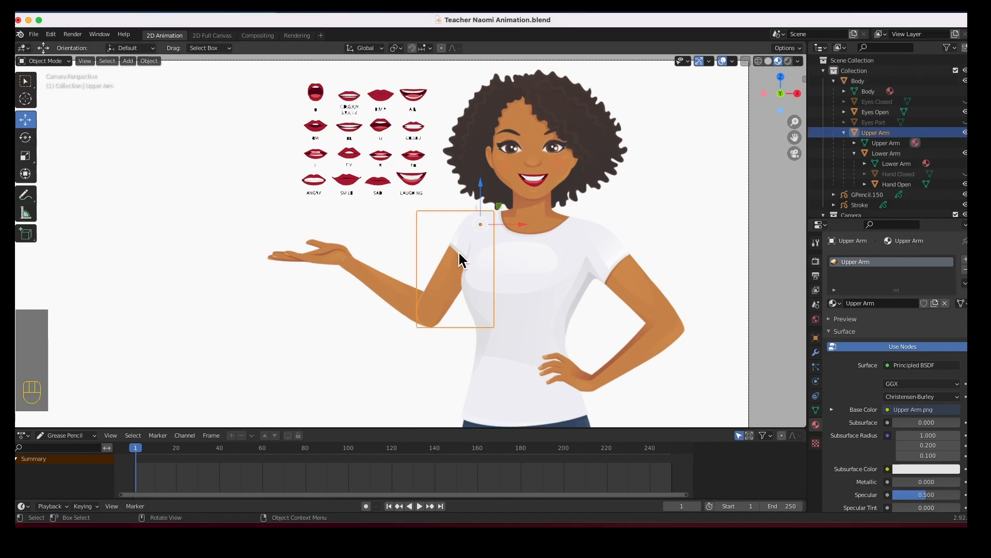
{"action": "left_click", "coordinate": [28, 144]}
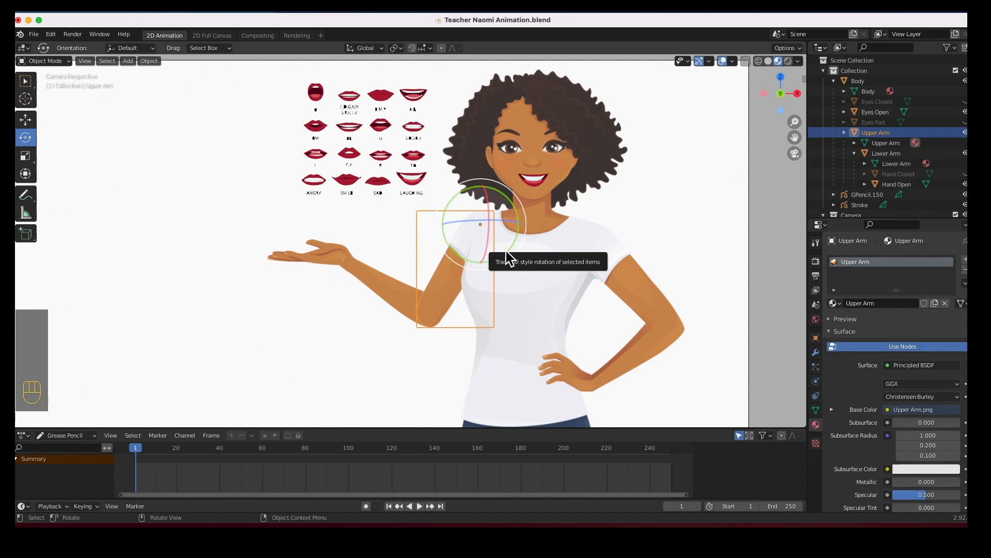
{"action": "mouse_move", "coordinate": [509, 250]}
{"action": "left_mouse_down"}
{"action": "mouse_move", "coordinate": [514, 237]}
{"action": "mouse_move", "coordinate": [490, 270]}
{"action": "mouse_move", "coordinate": [519, 250]}
{"action": "left_mouse_up"}
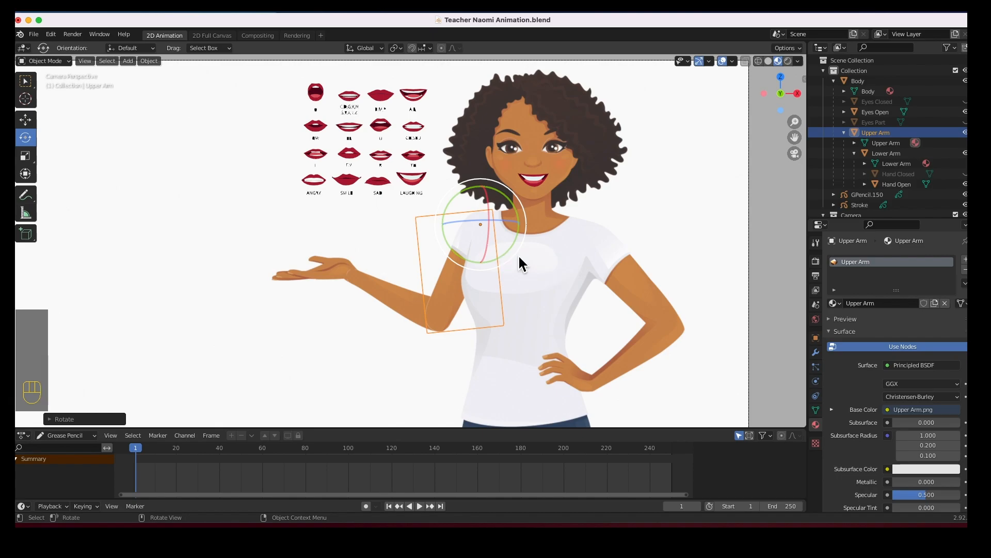
{"action": "key", "text": "super+z"}
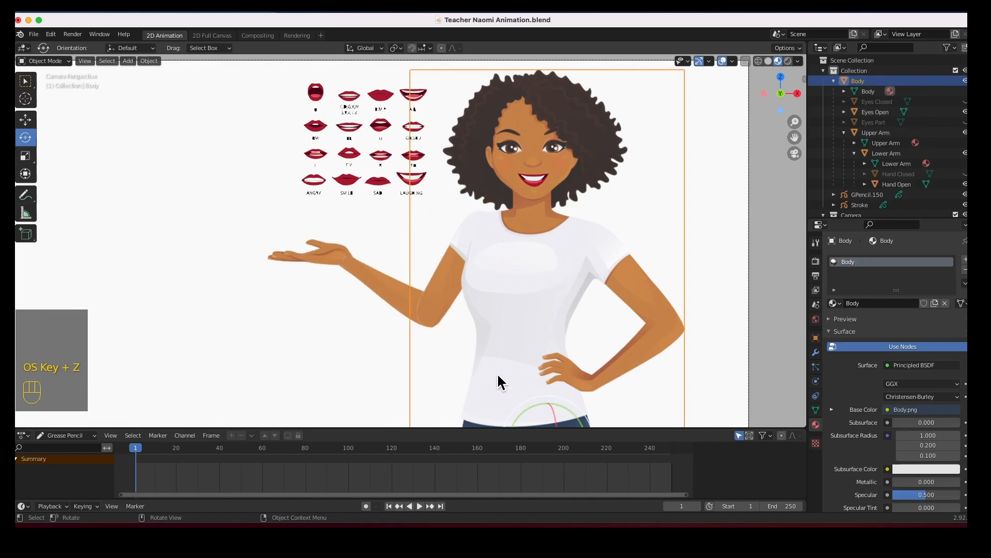
{"action": "left_click", "coordinate": [32, 122]}
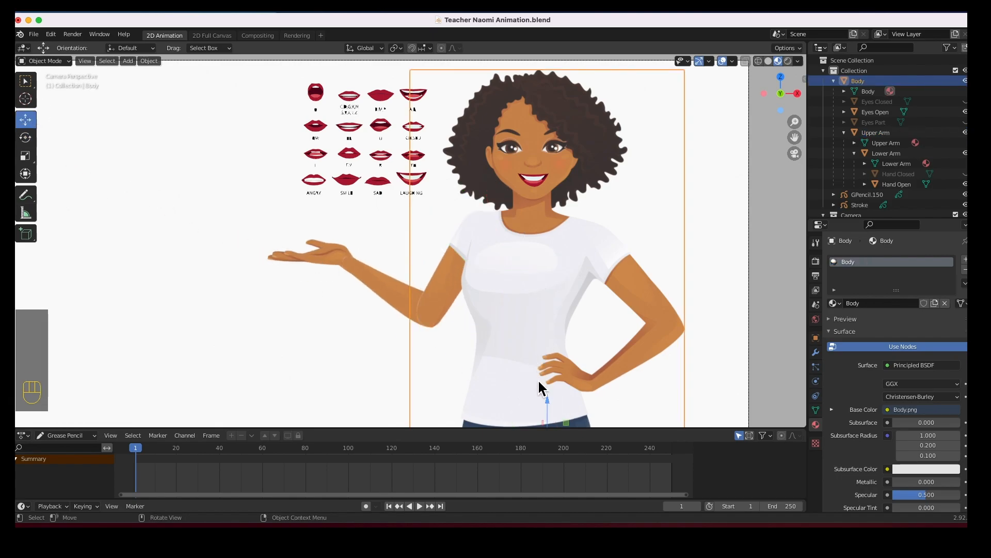
{"action": "left_click_drag", "start_coordinate": [550, 400], "coordinate": [561, 377]}
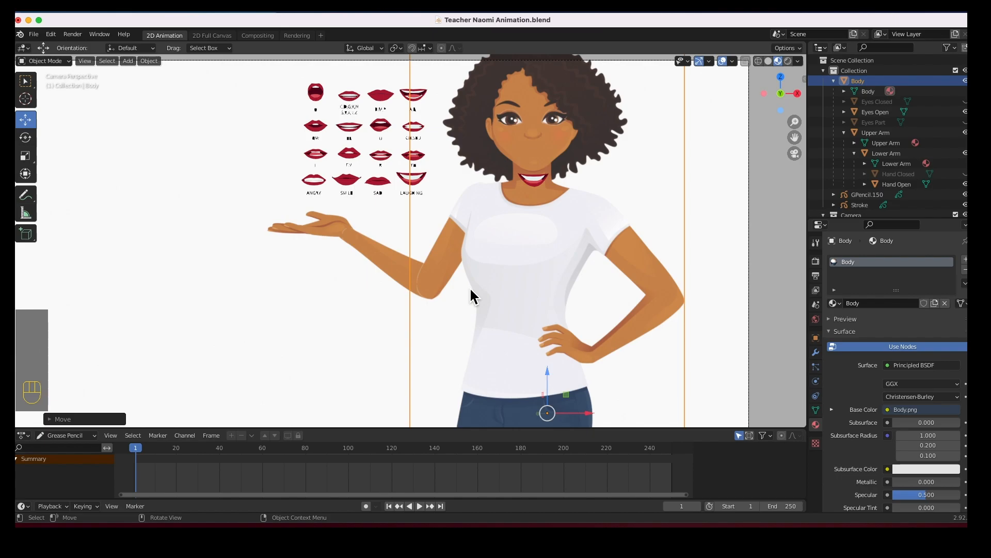
{"action": "key", "text": "super+z"}
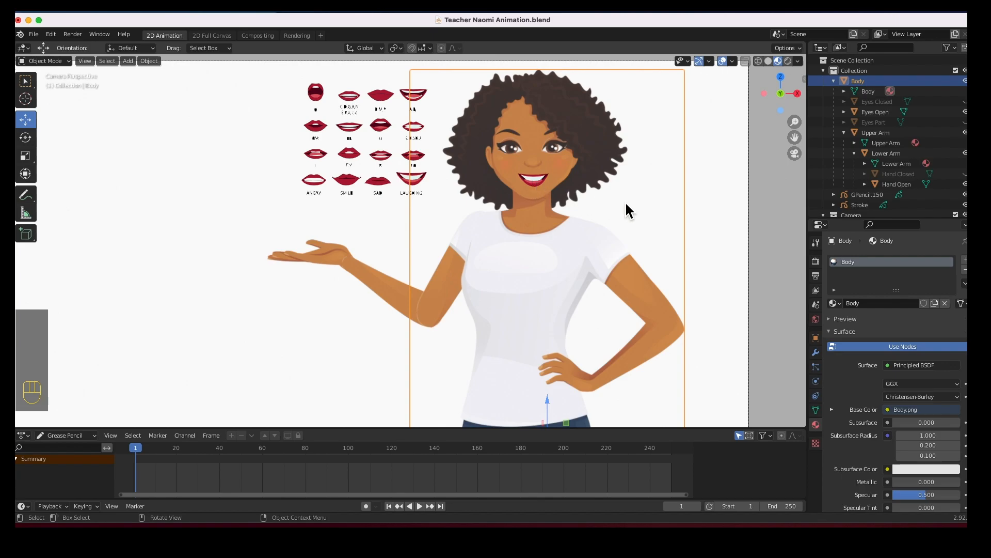
Set the body material's Specular to 0 and Roughness to 1.
{"action": "left_click", "coordinate": [706, 212]}
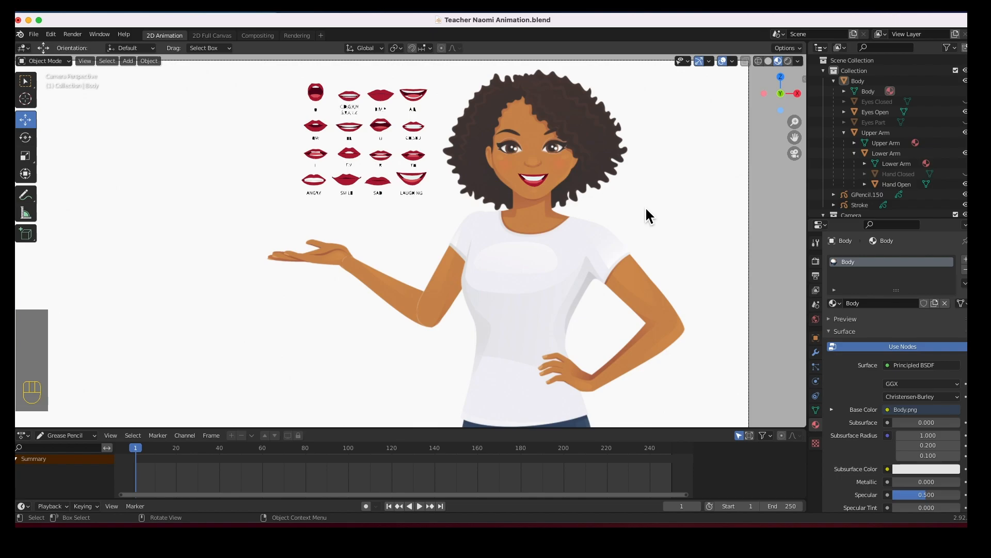
{"action": "left_click", "coordinate": [600, 135]}
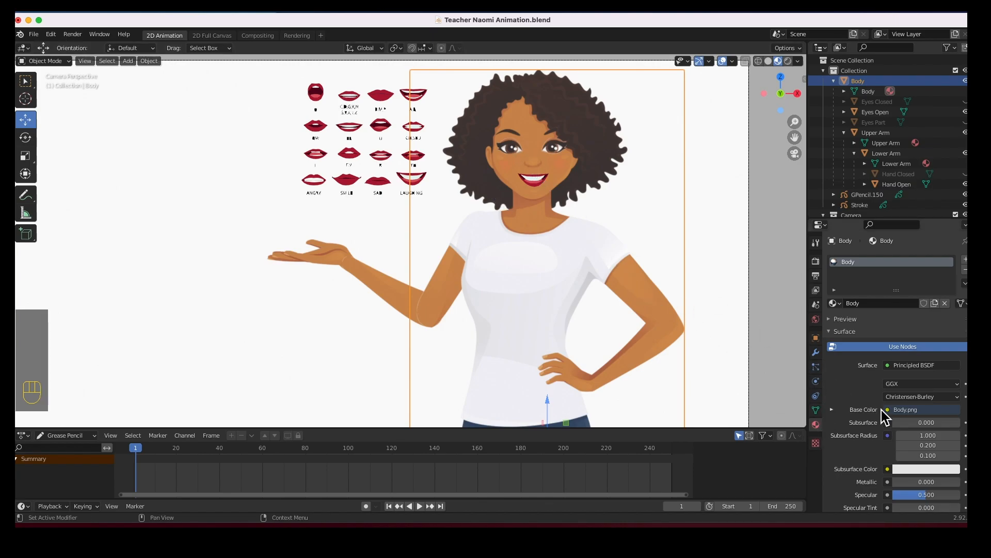
{"action": "scroll", "coordinate": [913, 422], "scroll_direction": "down", "scroll_amount": 7}
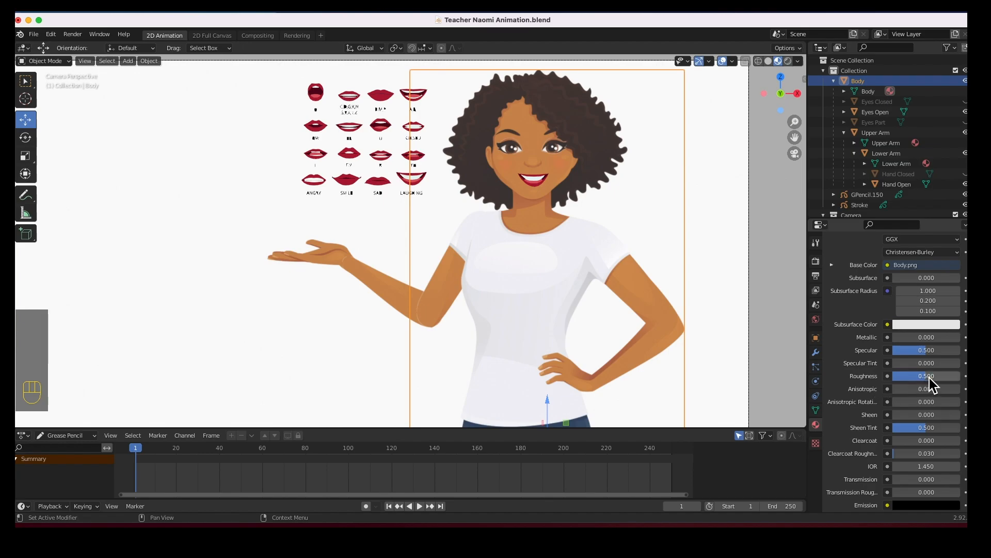
{"action": "left_click_drag", "start_coordinate": [930, 352], "coordinate": [896, 352]}
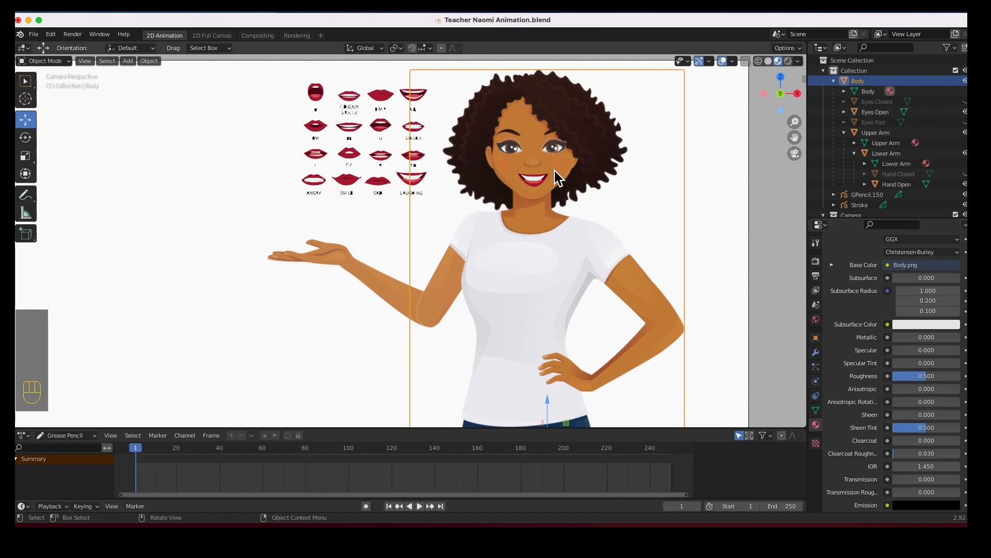
{"action": "left_click_drag", "start_coordinate": [927, 377], "coordinate": [958, 381]}
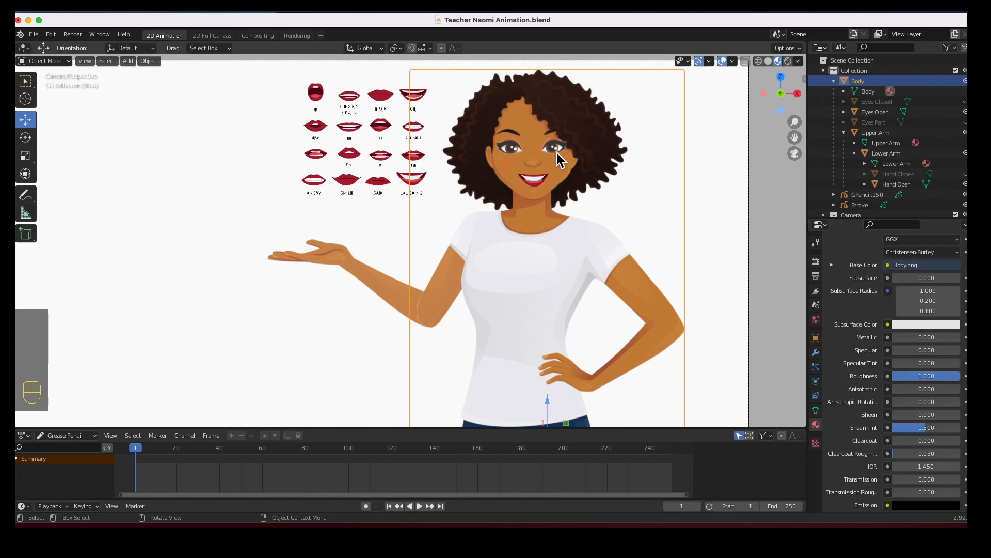
Lower the upper arm material's Specular to 0 and adjust its roughness.
{"action": "left_click", "coordinate": [438, 290]}
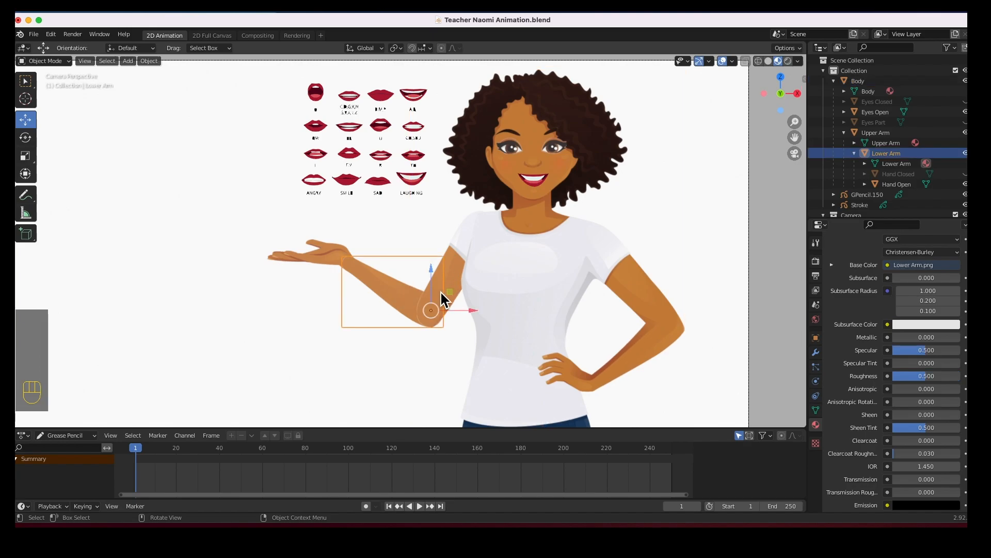
{"action": "left_click", "coordinate": [884, 134]}
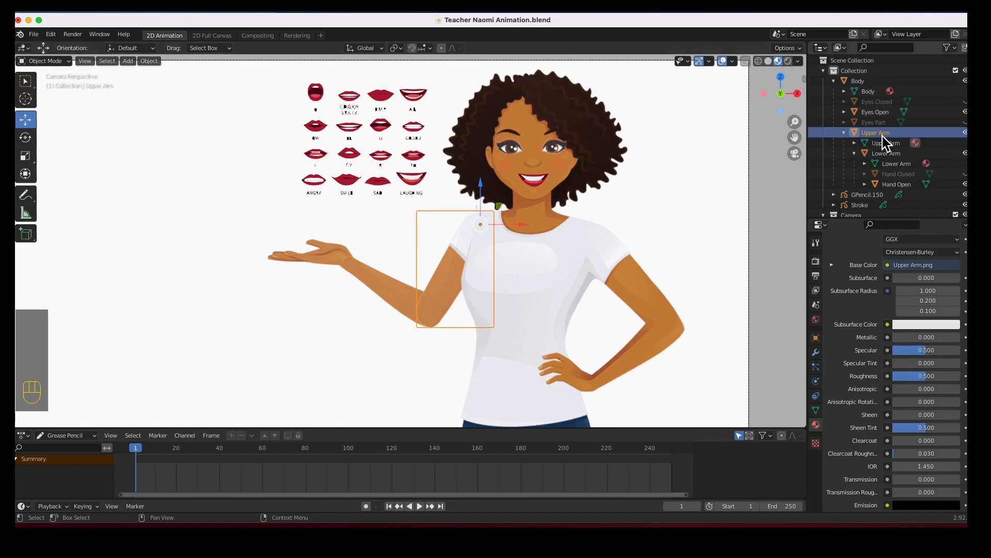
{"action": "left_click_drag", "start_coordinate": [902, 354], "coordinate": [867, 355]}
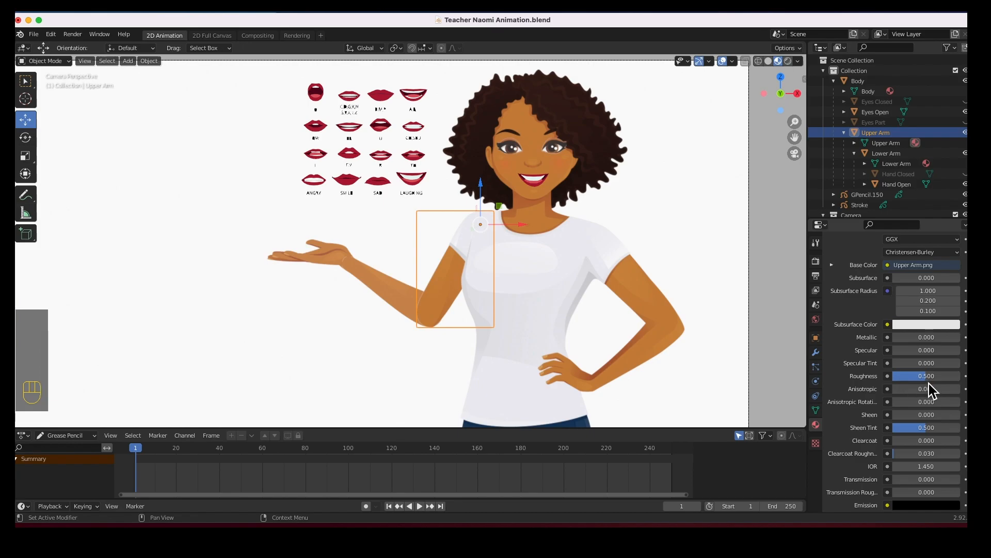
{"action": "left_click_drag", "start_coordinate": [930, 378], "coordinate": [890, 350]}
Set the open hand material's Roughness to 1.
{"action": "left_click", "coordinate": [392, 290]}
{"action": "left_click", "coordinate": [327, 256]}
{"action": "left_click_drag", "start_coordinate": [926, 376], "coordinate": [961, 376]}
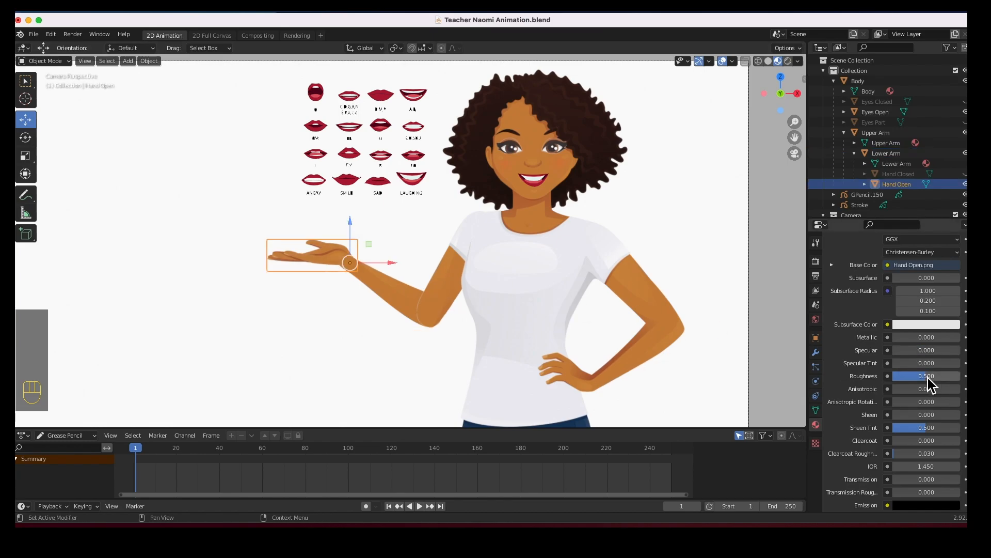
Adjust the specular and roughness of the open-eyes material.
{"action": "scroll", "coordinate": [553, 185], "scroll_direction": "up", "scroll_amount": 6}
{"action": "left_click", "coordinate": [553, 217]}
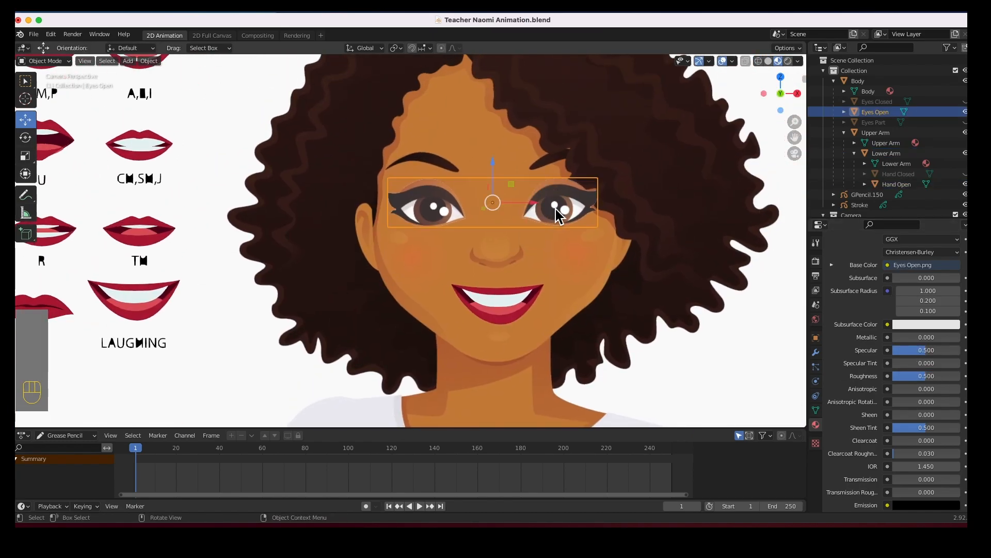
{"action": "left_click_drag", "start_coordinate": [924, 350], "coordinate": [962, 374]}
Toggle visibility between the open and closed eye objects to preview the blink, restoring the open eyes.
{"action": "left_click", "coordinate": [965, 112]}
{"action": "left_click", "coordinate": [965, 122]}
{"action": "left_click", "coordinate": [574, 214]}
{"action": "left_click", "coordinate": [965, 122]}
{"action": "left_click", "coordinate": [965, 101]}
{"action": "left_click", "coordinate": [573, 213]}
{"action": "left_click", "coordinate": [677, 328]}
{"action": "scroll", "coordinate": [588, 302], "scroll_direction": "down", "scroll_amount": 10}
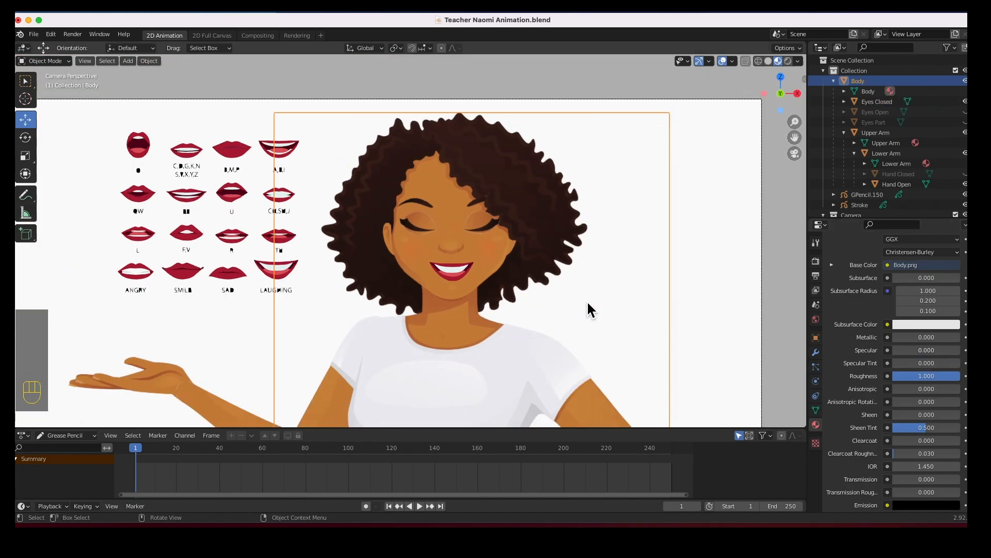
{"action": "middle_click_drag", "start_coordinate": [462, 304], "coordinate": [558, 237], "text": "shift"}
{"action": "left_click", "coordinate": [965, 102]}
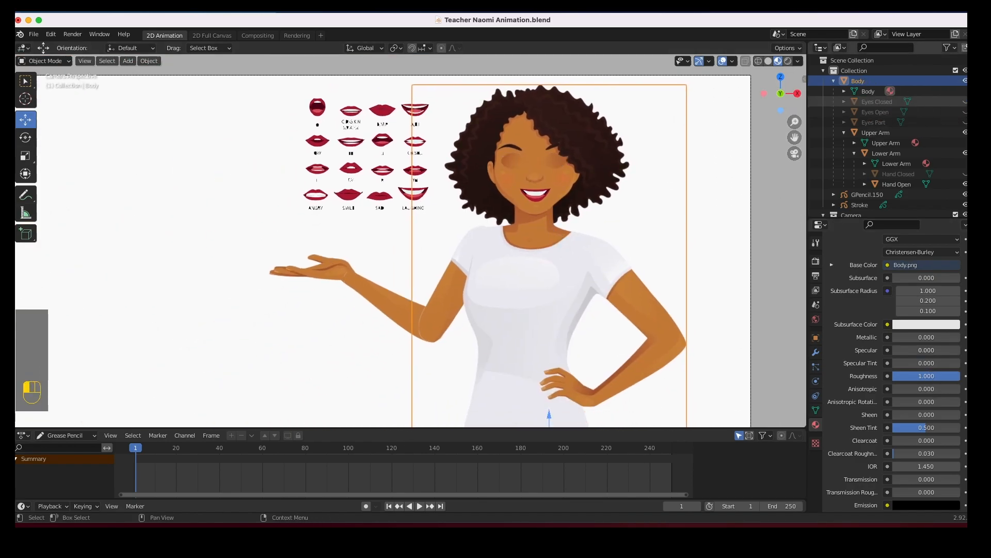
{"action": "left_click", "coordinate": [965, 112]}
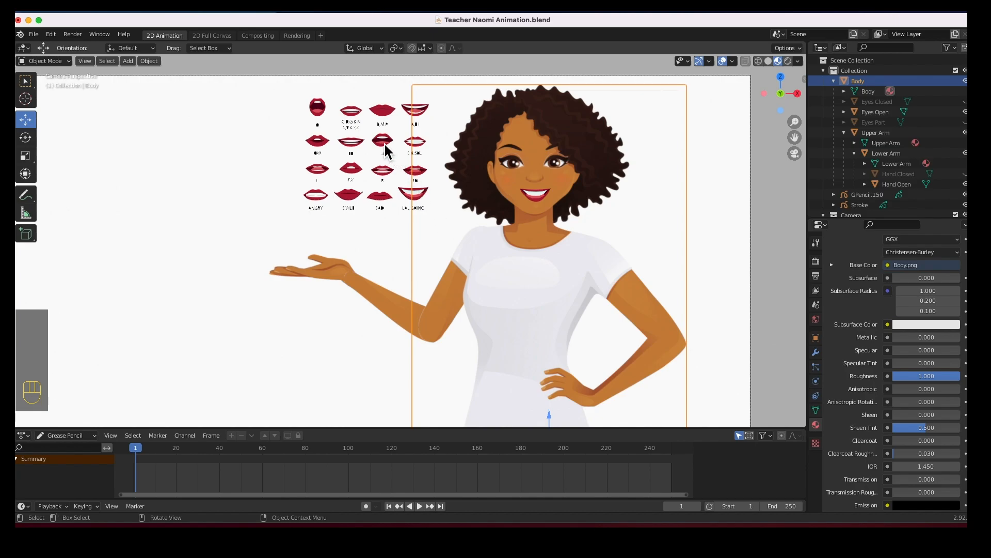
Enter Edit Mode on the mouth-chart grease pencil and move a bottom point of the U mouth's lower lip.
{"action": "left_click", "coordinate": [380, 158]}
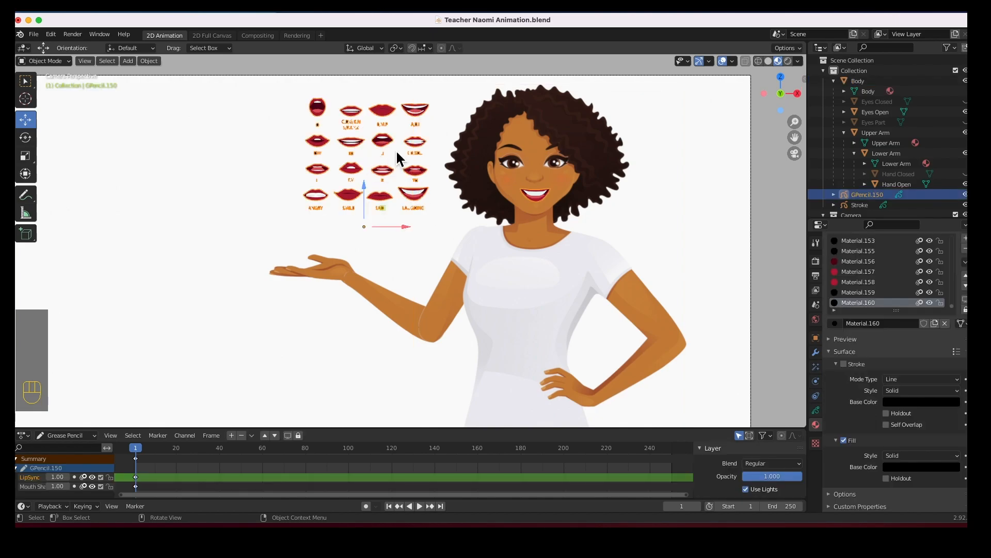
{"action": "scroll", "coordinate": [381, 144], "scroll_direction": "up", "scroll_amount": 7}
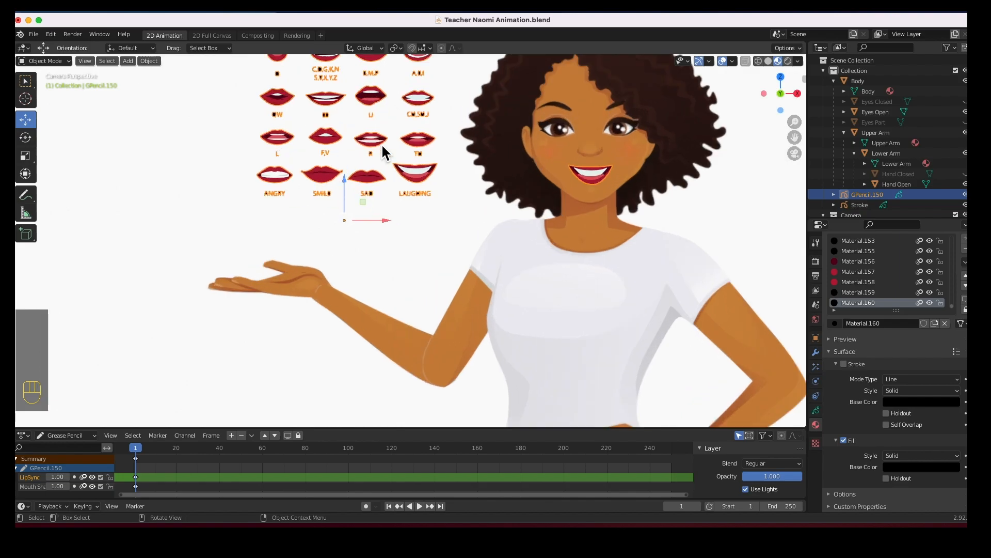
{"action": "middle_click_drag", "start_coordinate": [363, 142], "coordinate": [543, 330], "text": "shift"}
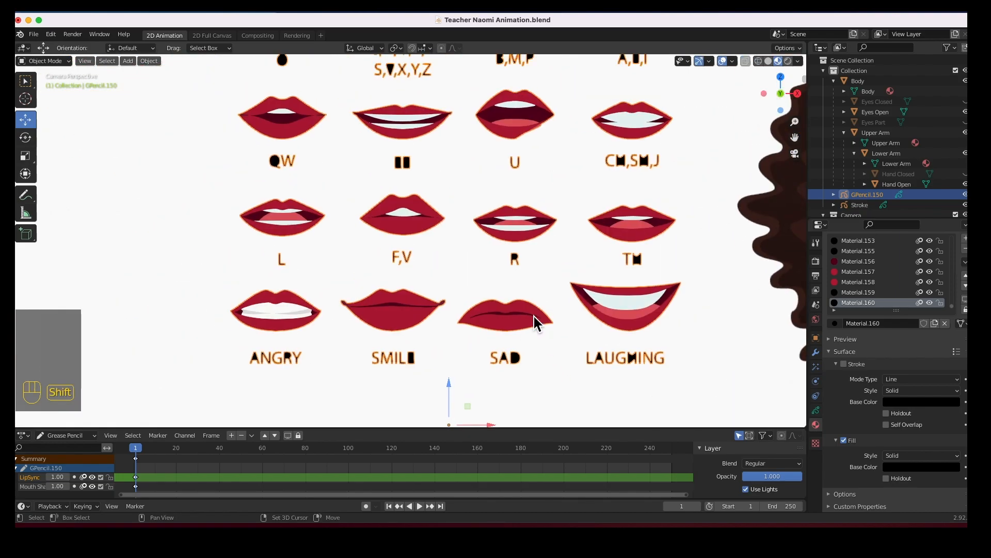
{"action": "scroll", "coordinate": [543, 330], "scroll_direction": "up", "scroll_amount": 3}
{"action": "middle_click_drag", "start_coordinate": [504, 207], "coordinate": [424, 367], "text": "shift"}
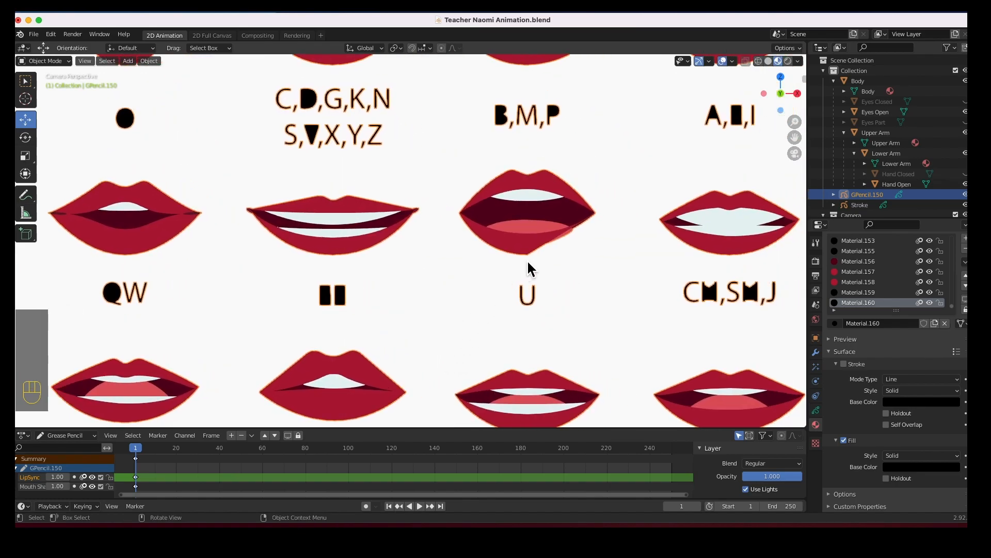
{"action": "scroll", "coordinate": [547, 244], "scroll_direction": "up", "scroll_amount": 3}
{"action": "middle_click_drag", "start_coordinate": [564, 237], "coordinate": [413, 282], "text": "shift"}
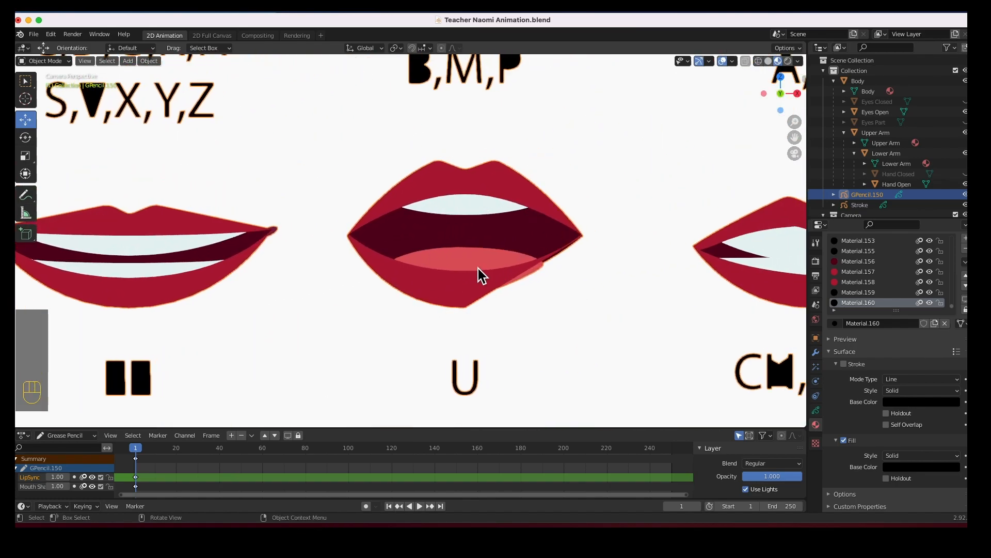
{"action": "key", "text": "Tab"}
{"action": "left_click", "coordinate": [467, 306]}
{"action": "scroll", "coordinate": [508, 311], "scroll_direction": "up", "scroll_amount": 4}
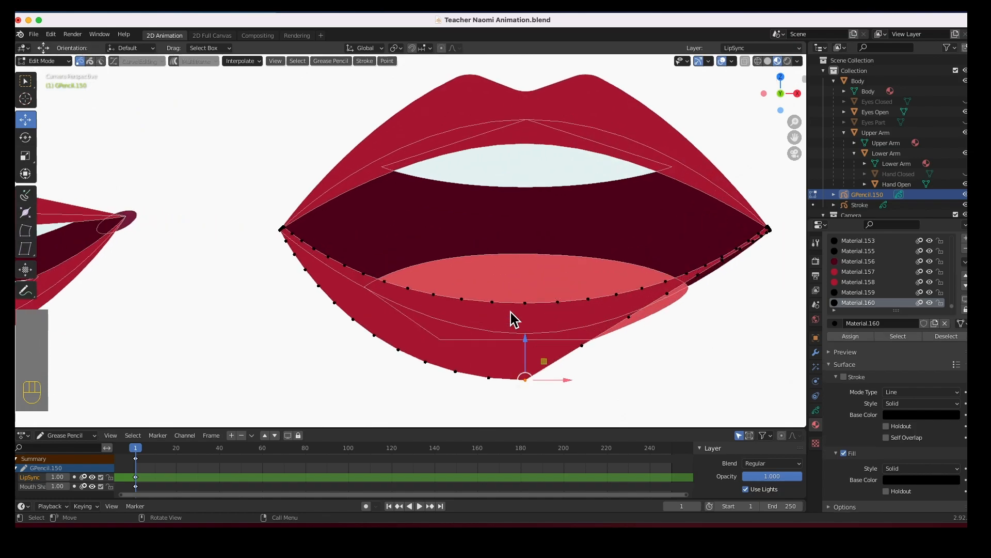
{"action": "middle_click_drag", "start_coordinate": [562, 320], "coordinate": [421, 242], "text": "shift"}
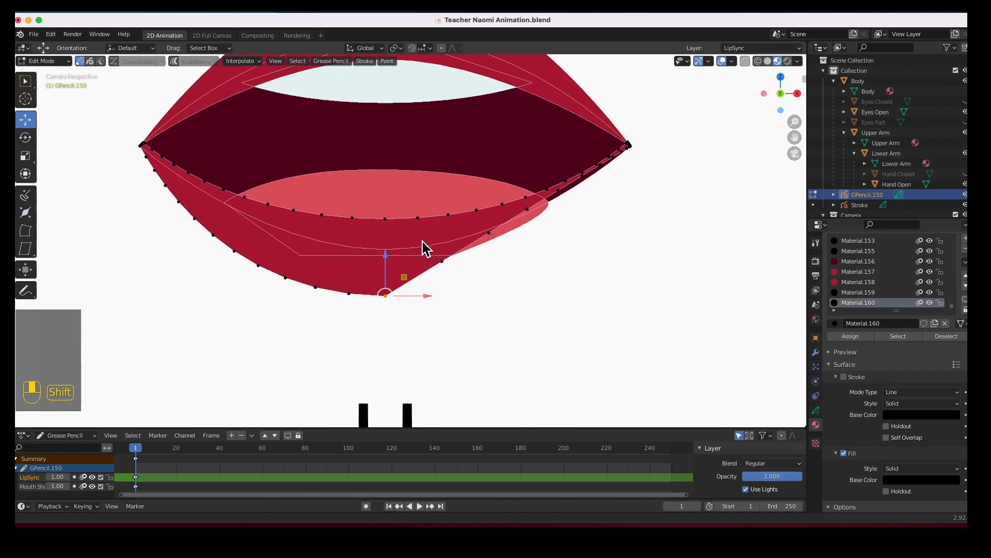
{"action": "left_click", "coordinate": [442, 262]}
{"action": "left_click_drag", "start_coordinate": [442, 276], "coordinate": [427, 303]}
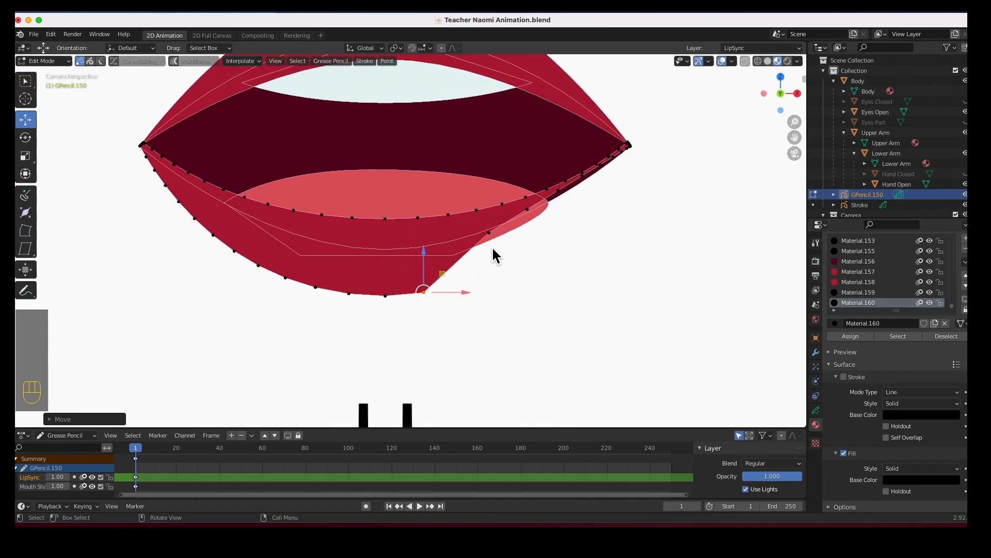
Pull the U mouth's overhanging lower-lip edge back toward the right corner and leave Edit Mode.
{"action": "left_click", "coordinate": [490, 234]}
{"action": "left_click_drag", "start_coordinate": [489, 246], "coordinate": [576, 208]}
{"action": "left_click", "coordinate": [582, 178]}
{"action": "left_click", "coordinate": [600, 170]}
{"action": "mouse_move", "coordinate": [600, 169]}
{"action": "left_mouse_down"}
{"action": "mouse_move", "coordinate": [594, 193]}
{"action": "mouse_move", "coordinate": [607, 175]}
{"action": "left_mouse_up"}
{"action": "left_click", "coordinate": [612, 160]}
{"action": "left_click", "coordinate": [619, 155]}
{"action": "left_click", "coordinate": [609, 172]}
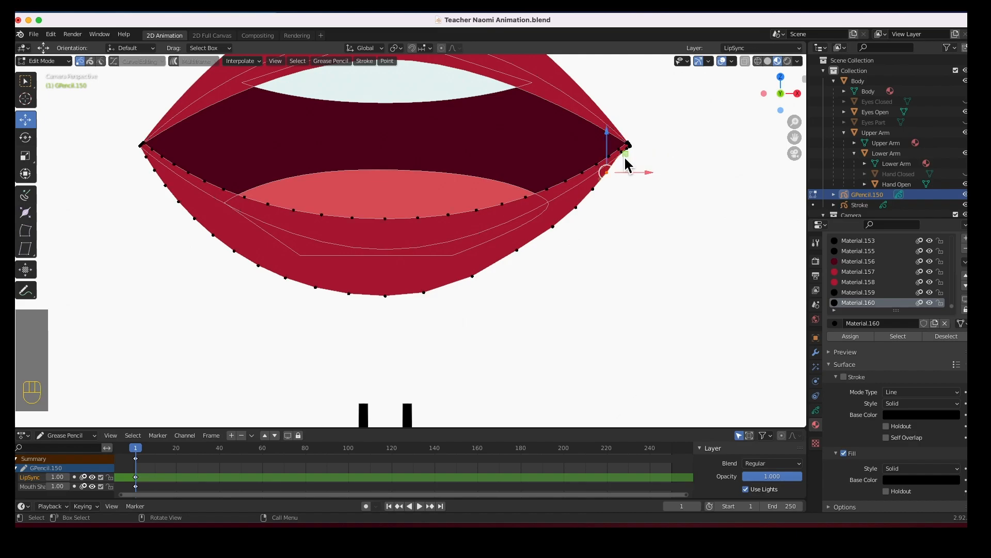
{"action": "scroll", "coordinate": [623, 155], "scroll_direction": "up", "scroll_amount": 2}
{"action": "middle_click_drag", "start_coordinate": [660, 153], "coordinate": [466, 262], "text": "shift"}
{"action": "scroll", "coordinate": [505, 257], "scroll_direction": "down", "scroll_amount": 7}
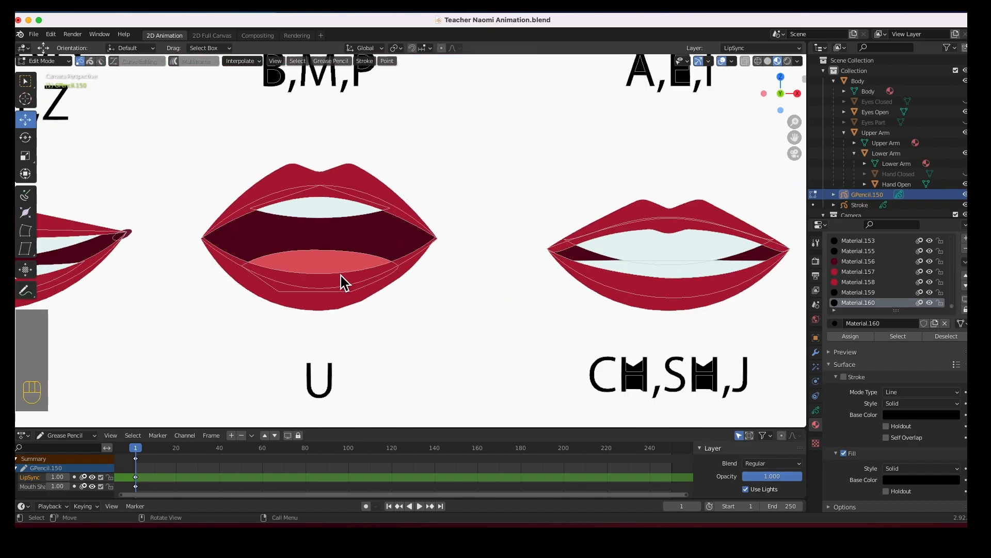
{"action": "scroll", "coordinate": [330, 272], "scroll_direction": "down", "scroll_amount": 8}
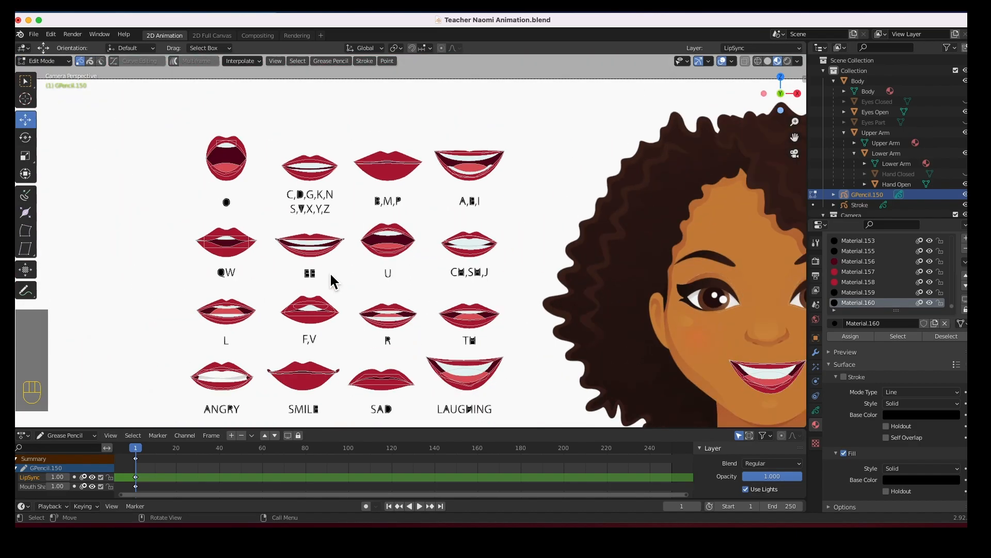
{"action": "key", "text": "Tab"}
Parent the mouth-chart grease pencil to the body, keeping its transform.
{"action": "scroll", "coordinate": [373, 278], "scroll_direction": "down", "scroll_amount": 4}
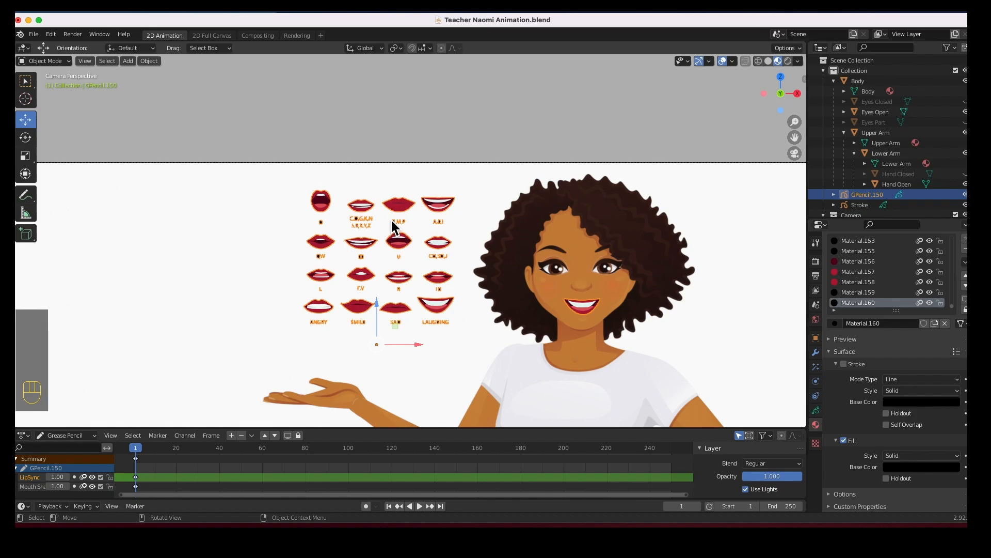
{"action": "left_click", "coordinate": [566, 237]}
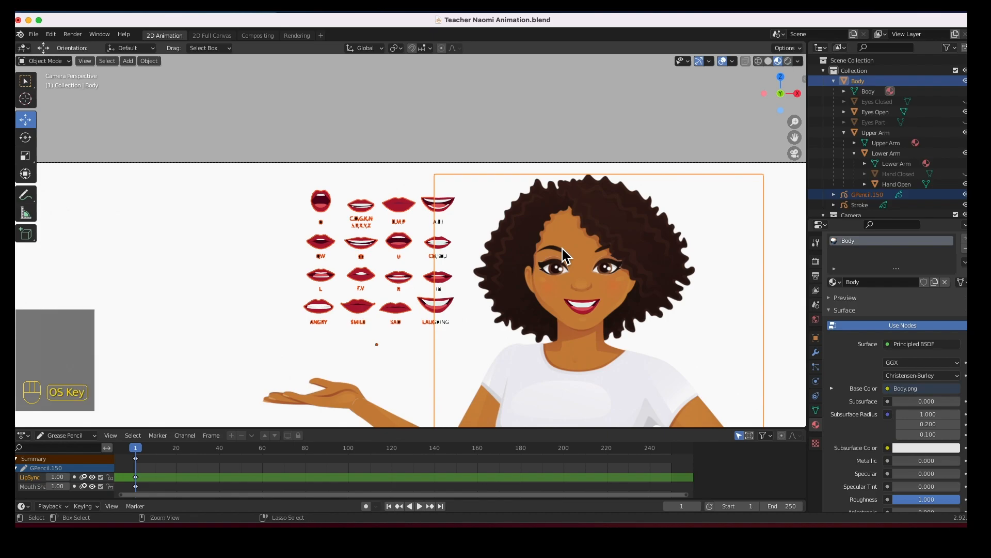
{"action": "key", "text": "super+p"}
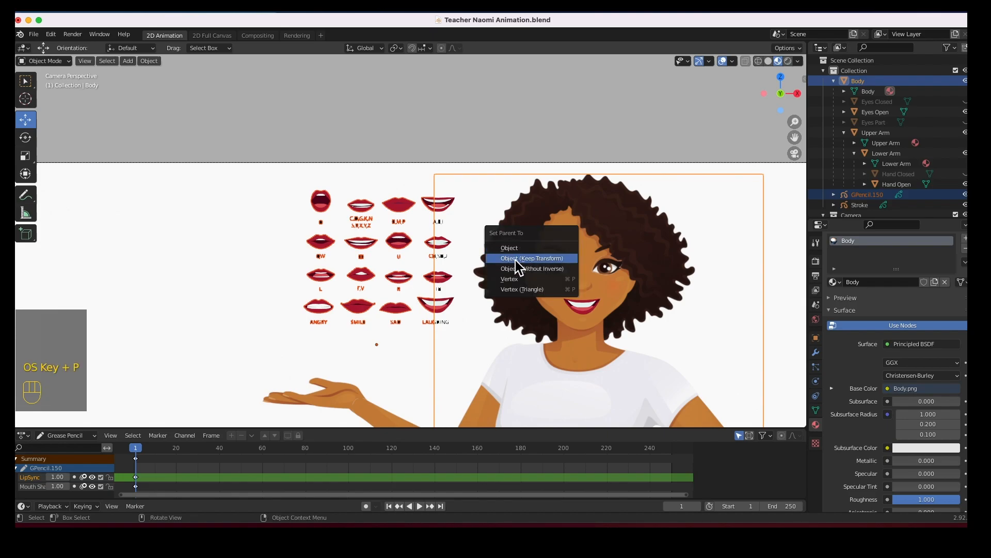
{"action": "left_click", "coordinate": [536, 258]}
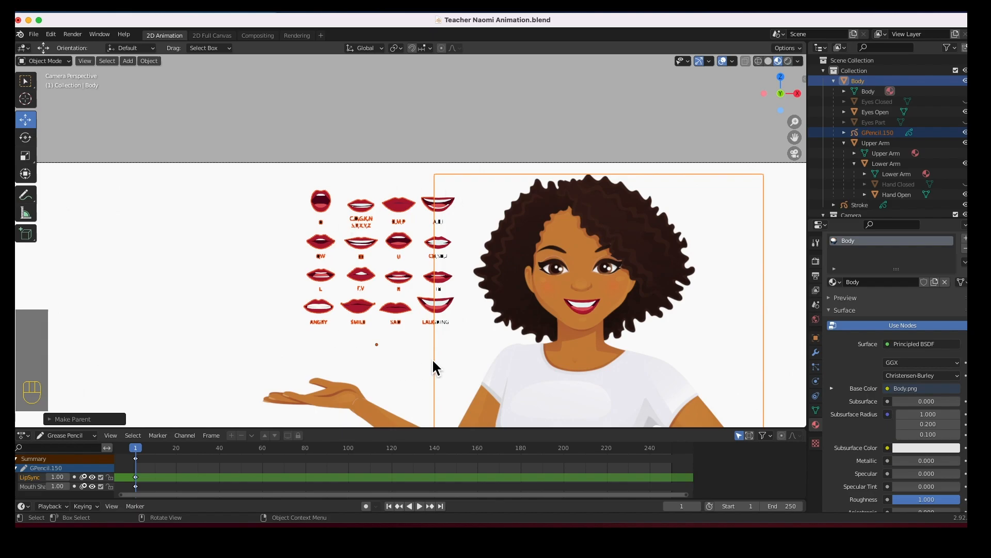
Try moving the whole body to test the parenting, then undo the move.
{"action": "scroll", "coordinate": [502, 246], "scroll_direction": "down", "scroll_amount": 4}
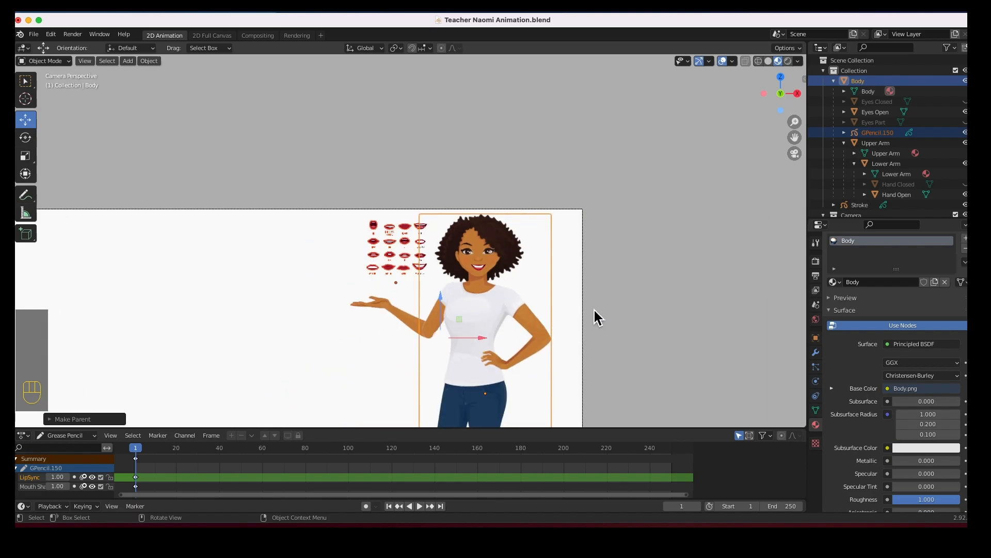
{"action": "left_click", "coordinate": [621, 301]}
{"action": "left_click", "coordinate": [512, 304]}
{"action": "left_click_drag", "start_coordinate": [486, 393], "coordinate": [438, 387]}
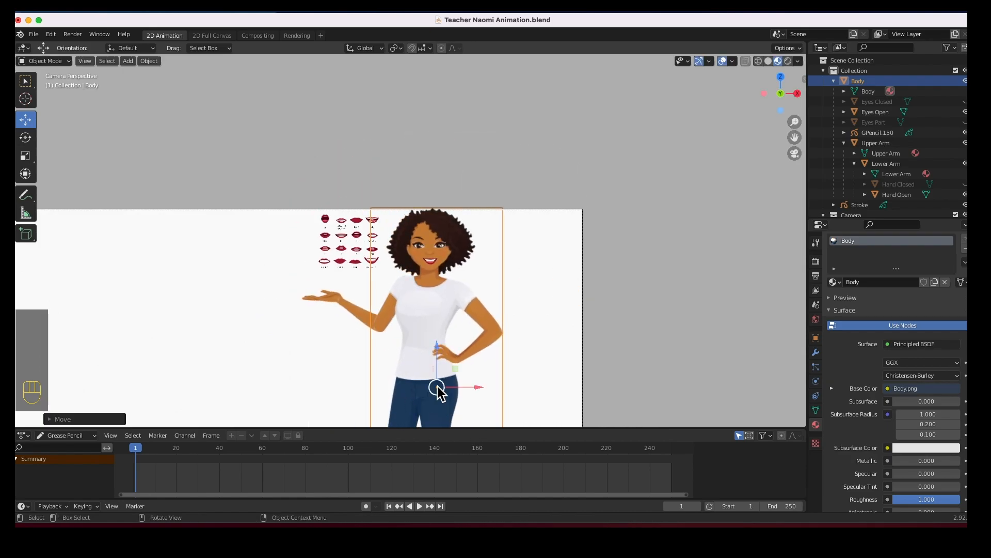
{"action": "key", "text": "super+z"}
Select the lower arm, open hand and body in turn to inspect how the arm parts are arranged.
{"action": "left_click", "coordinate": [458, 331]}
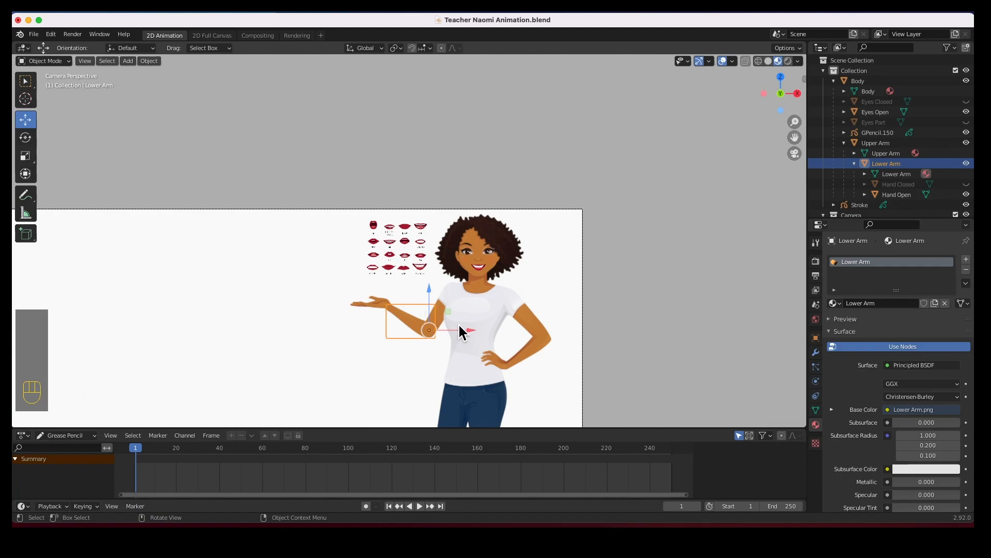
{"action": "scroll", "coordinate": [457, 326], "scroll_direction": "down", "scroll_amount": 2}
{"action": "scroll", "coordinate": [458, 325], "scroll_direction": "up", "scroll_amount": 6}
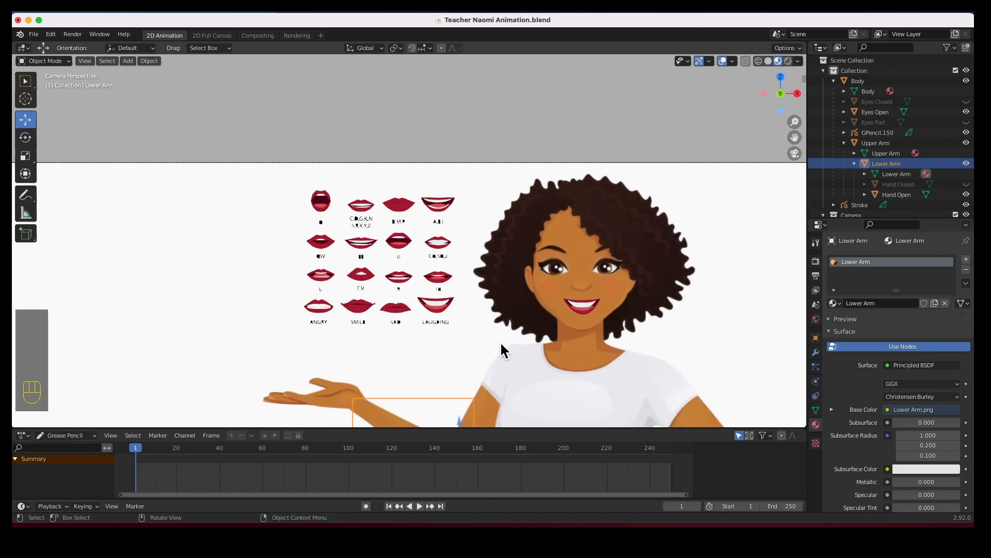
{"action": "middle_click_drag", "start_coordinate": [575, 382], "coordinate": [480, 267], "text": "shift"}
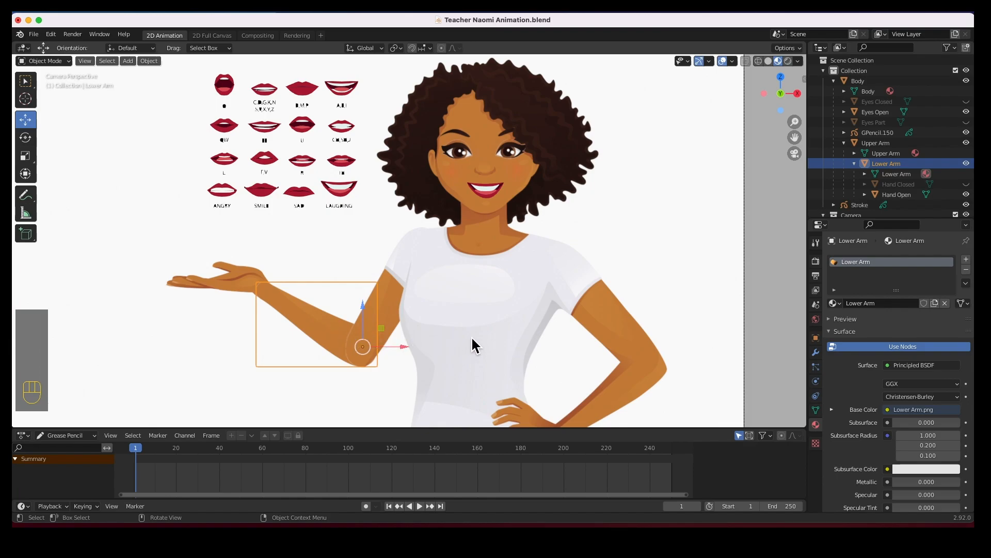
{"action": "left_click", "coordinate": [484, 286]}
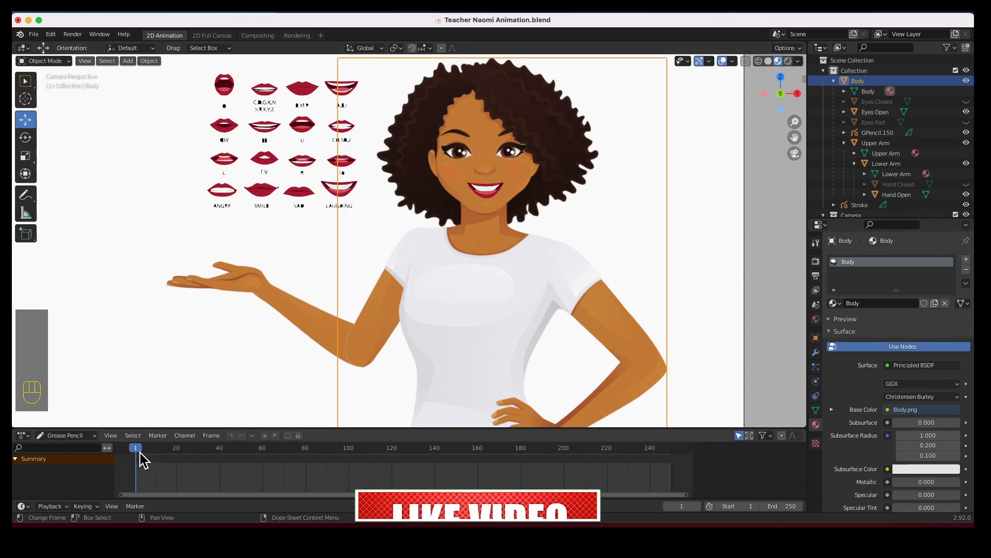
{"action": "left_click_drag", "start_coordinate": [136, 458], "coordinate": [221, 457]}
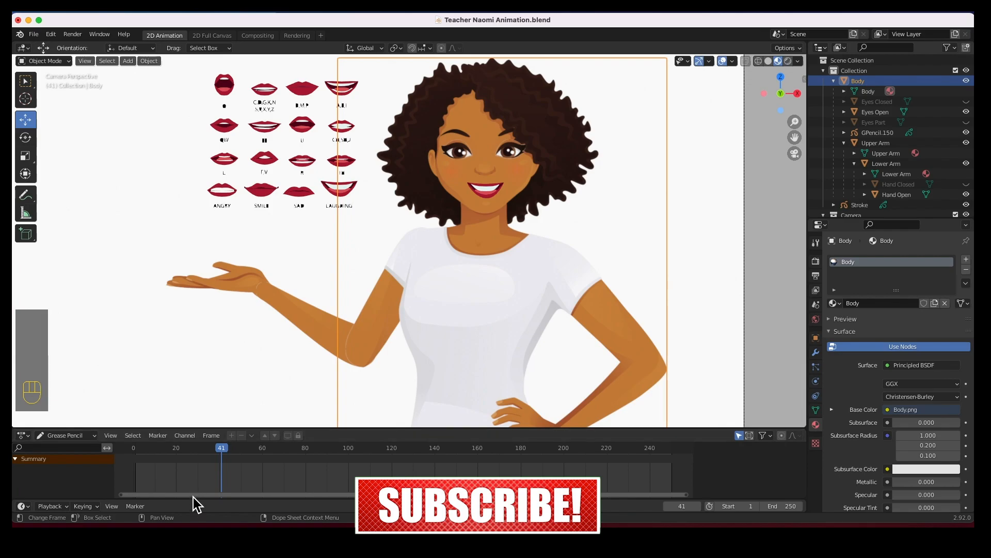
{"action": "left_click", "coordinate": [249, 283]}
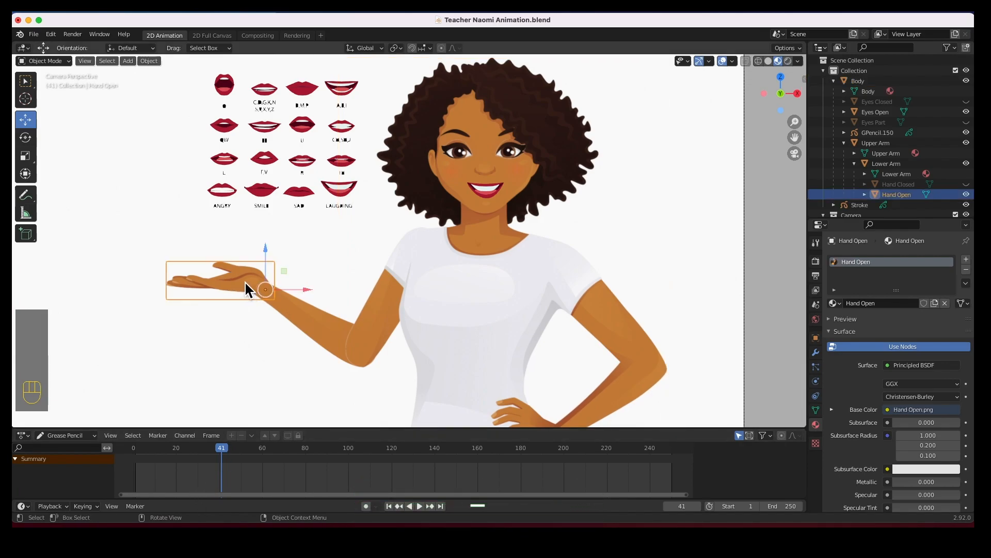
{"action": "left_click", "coordinate": [299, 317]}
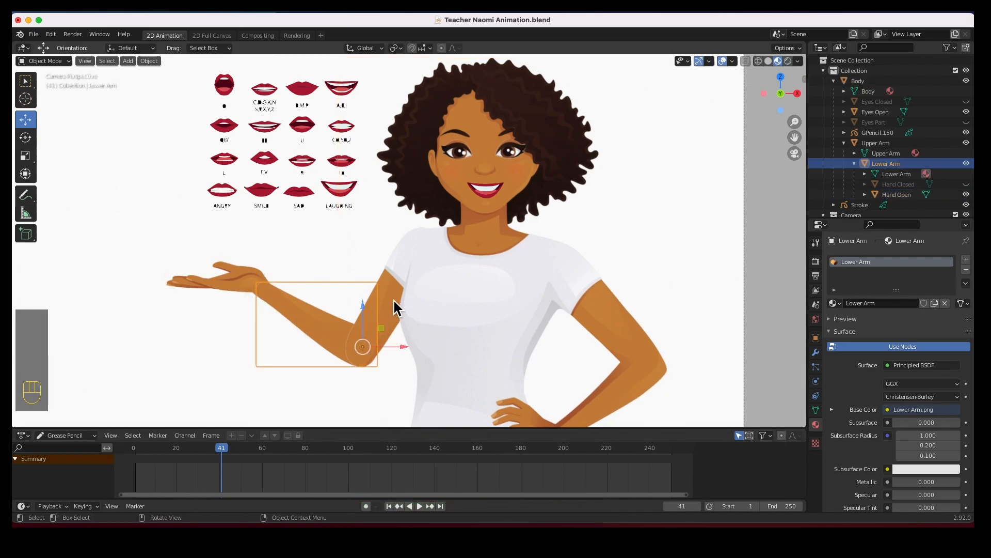
{"action": "left_click", "coordinate": [390, 306]}
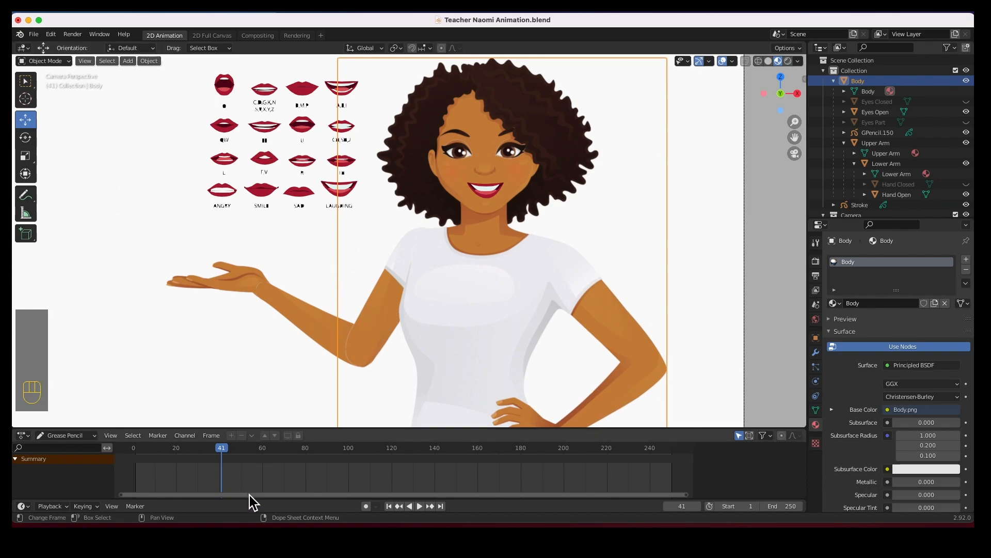
Enlarge the timeline area and set the current frame to 30.
{"action": "left_click_drag", "start_coordinate": [250, 501], "coordinate": [263, 442]}
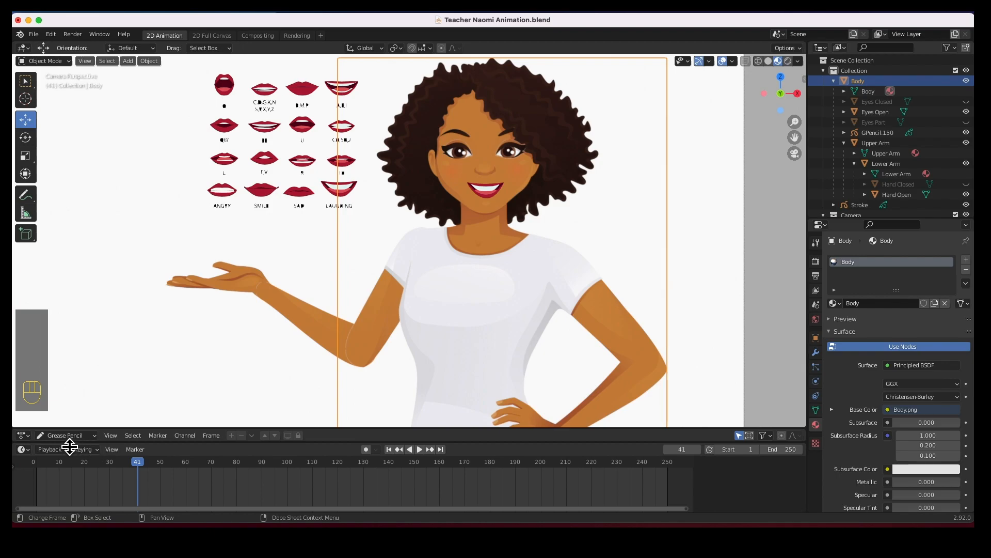
{"action": "left_click", "coordinate": [14, 468]}
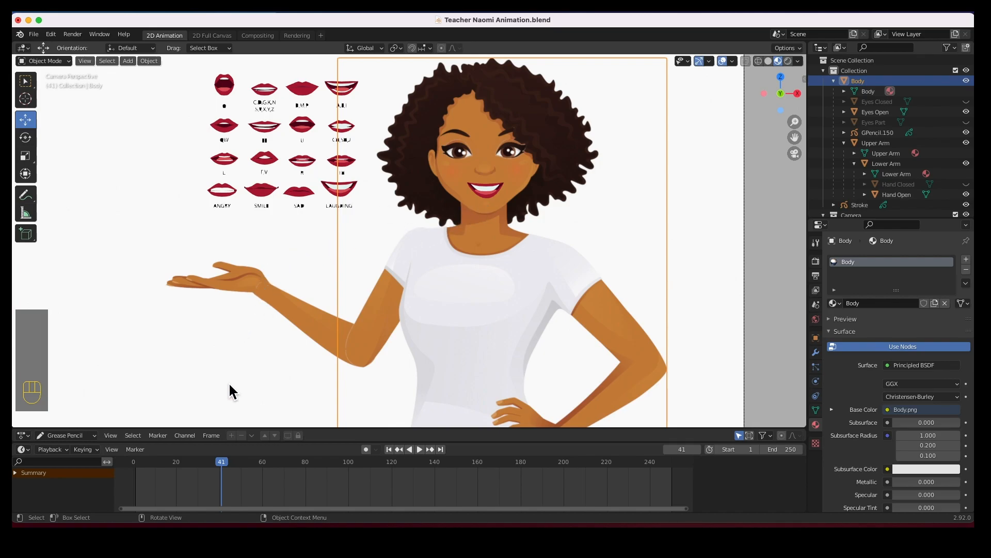
{"action": "left_click_drag", "start_coordinate": [219, 468], "coordinate": [203, 467]}
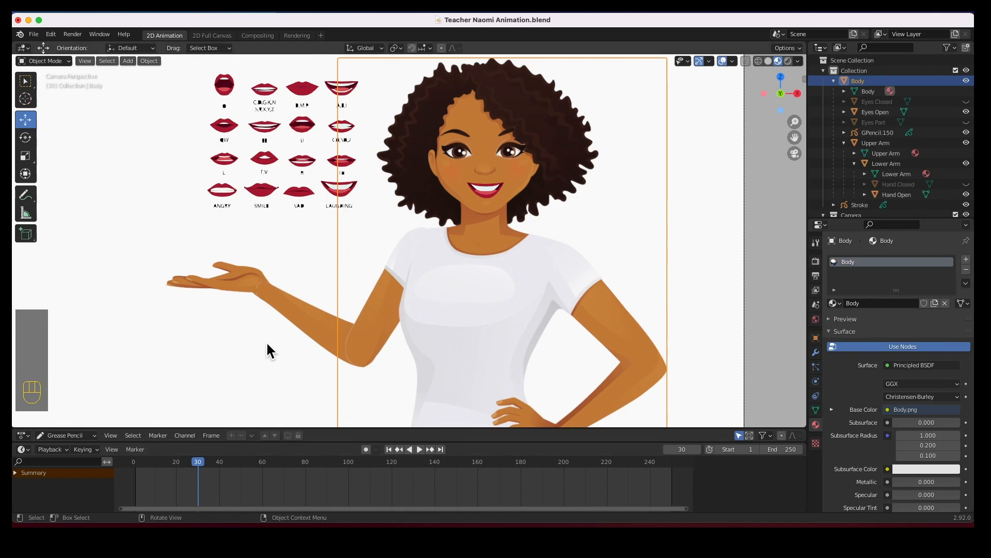
Show the selectability toggles in the outliner and disable viewport selection for the Body object.
{"action": "left_click", "coordinate": [375, 306]}
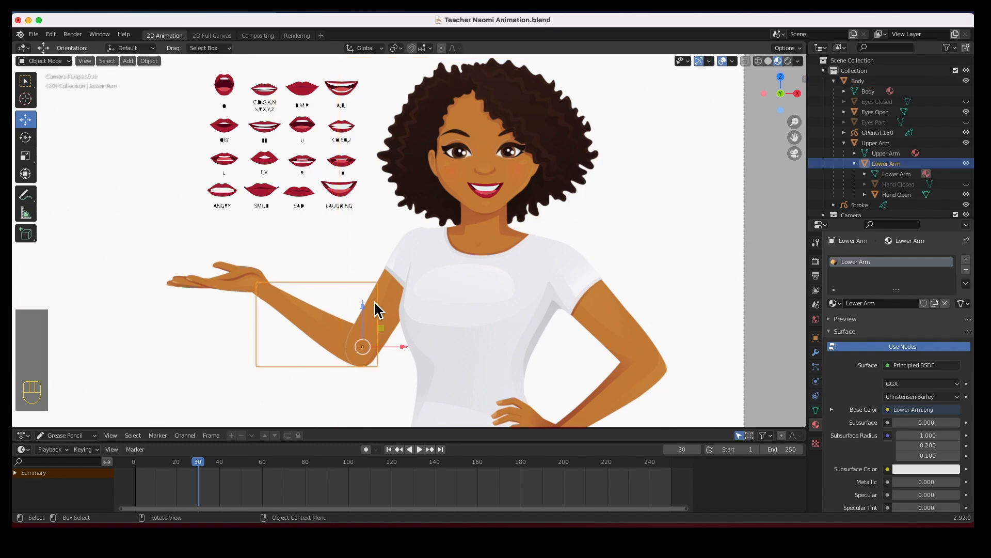
{"action": "left_click", "coordinate": [392, 285]}
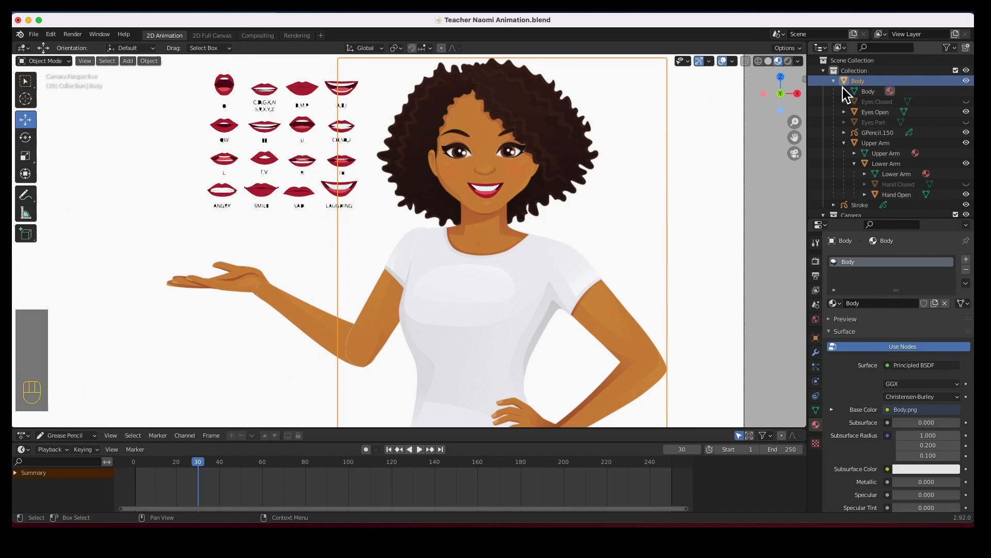
{"action": "left_click", "coordinate": [949, 48]}
{"action": "left_click", "coordinate": [956, 82]}
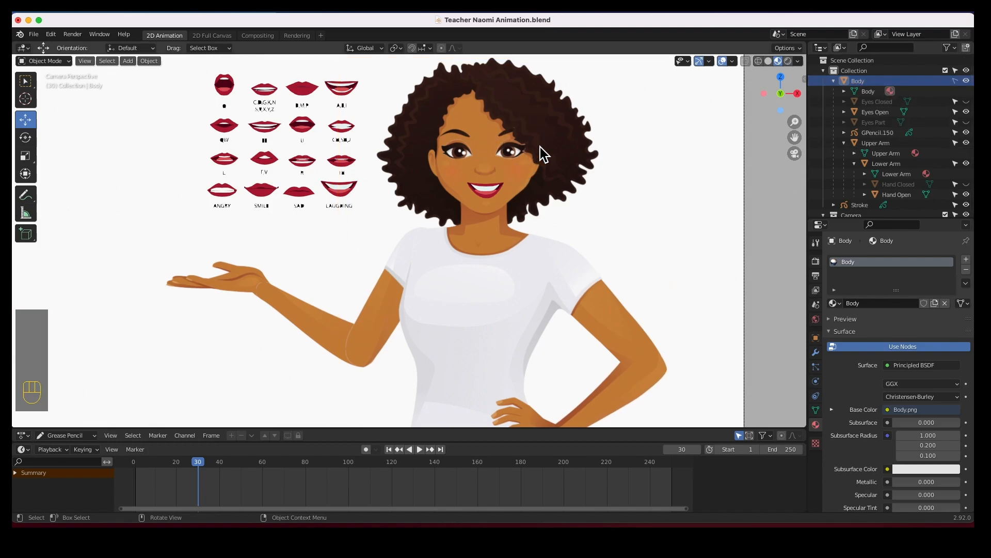
Insert a rotation keyframe on the upper arm at frame 30.
{"action": "left_click", "coordinate": [525, 150]}
{"action": "left_click", "coordinate": [572, 152]}
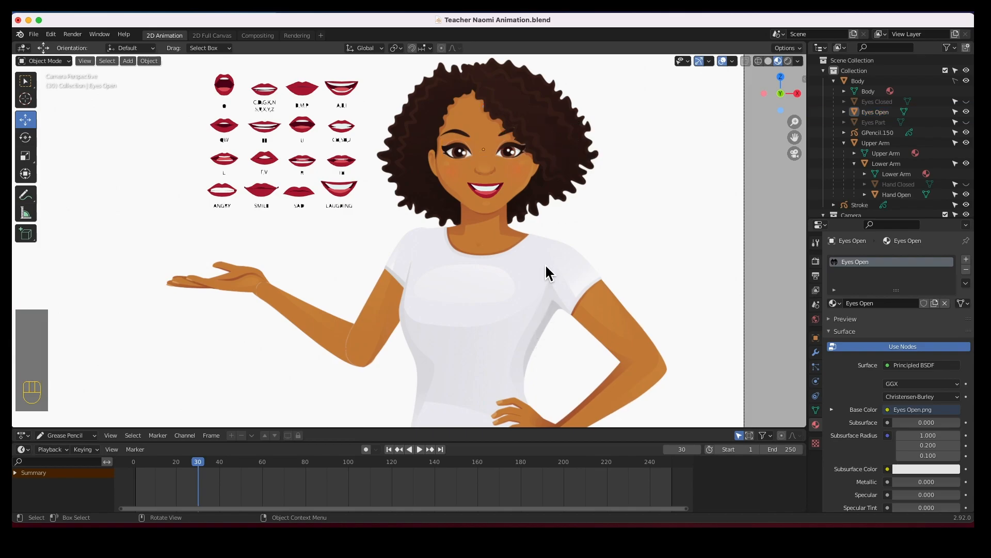
{"action": "left_click", "coordinate": [382, 297]}
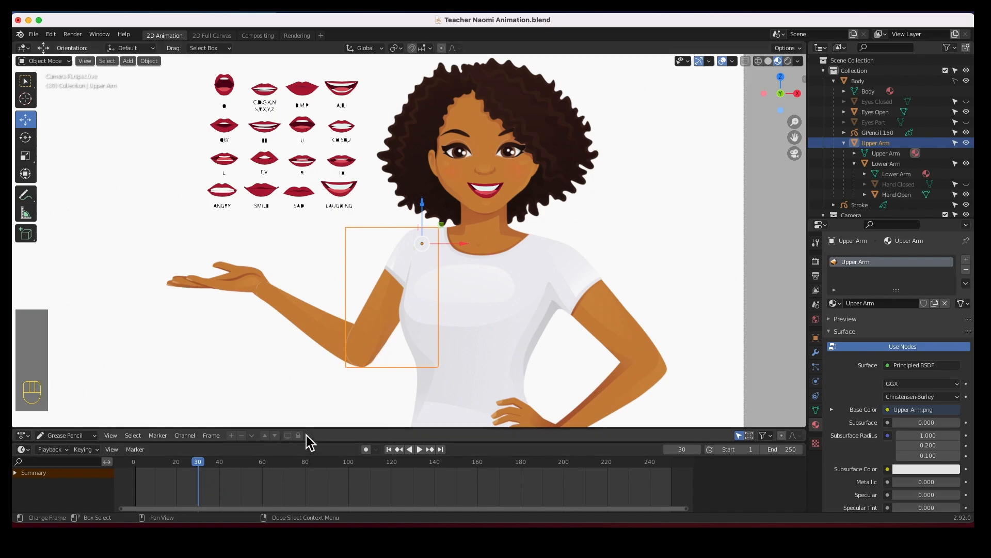
{"action": "key", "text": "i"}
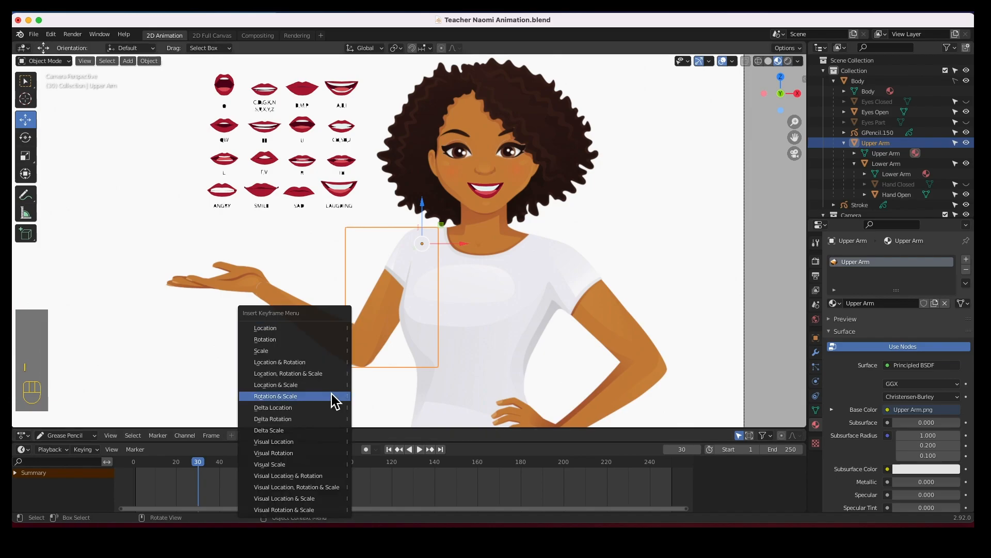
{"action": "left_click", "coordinate": [275, 341]}
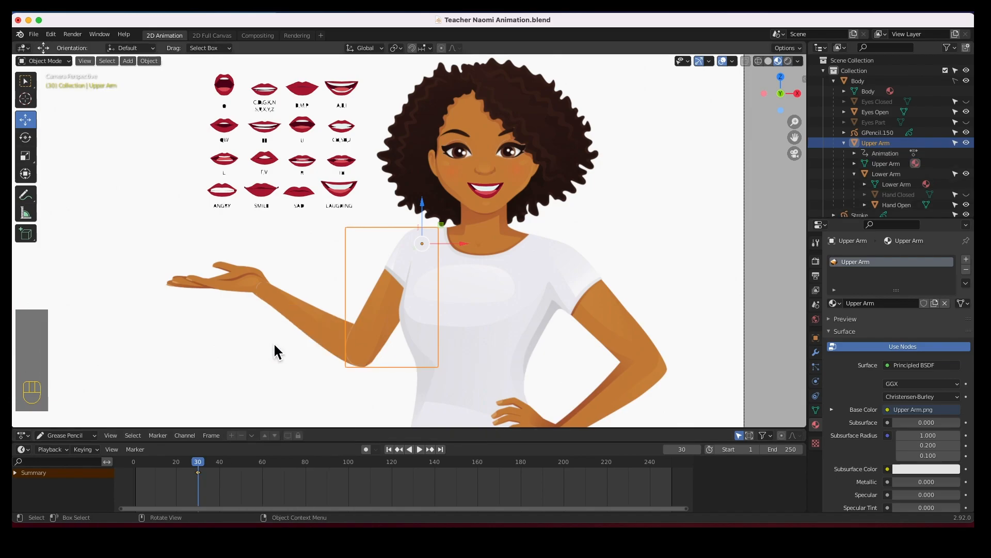
Insert rotation keyframes on the lower arm and the open hand.
{"action": "left_click", "coordinate": [305, 329]}
{"action": "key", "text": "i"}
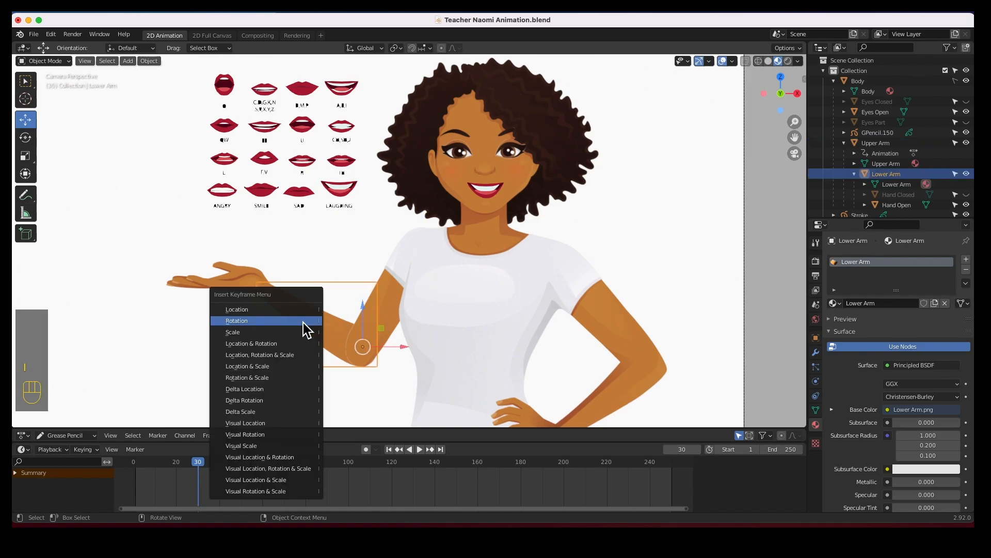
{"action": "left_click", "coordinate": [304, 329]}
{"action": "left_click", "coordinate": [233, 284]}
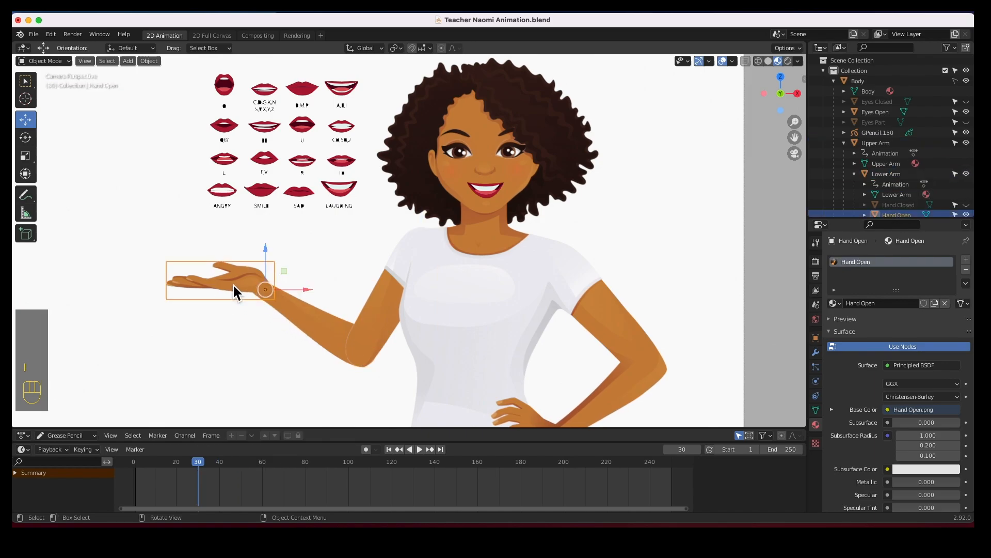
{"action": "key", "text": "i"}
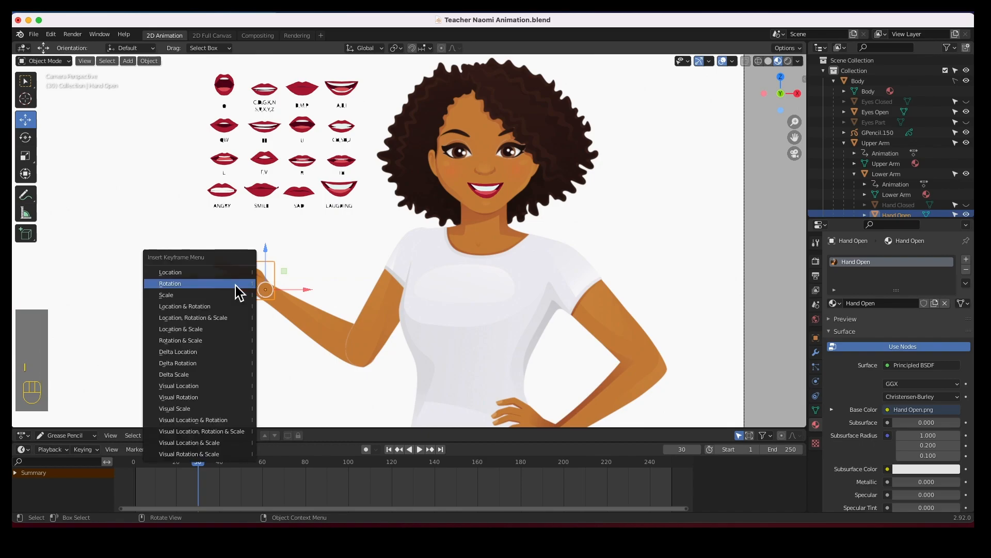
{"action": "left_click", "coordinate": [236, 285]}
Unhide the closed hand object and insert a rotation keyframe on it.
{"action": "scroll", "coordinate": [924, 209], "scroll_direction": "down", "scroll_amount": 3}
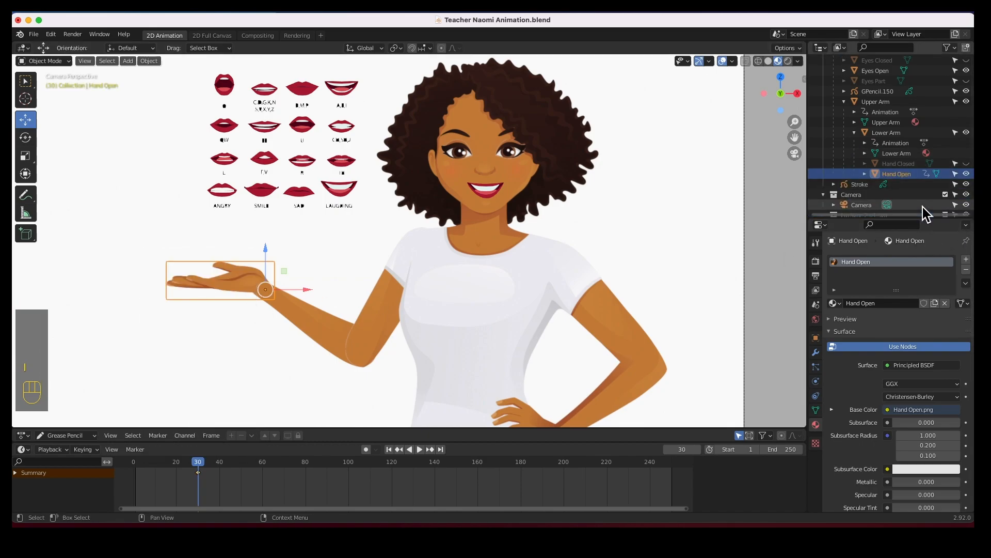
{"action": "left_click", "coordinate": [966, 163]}
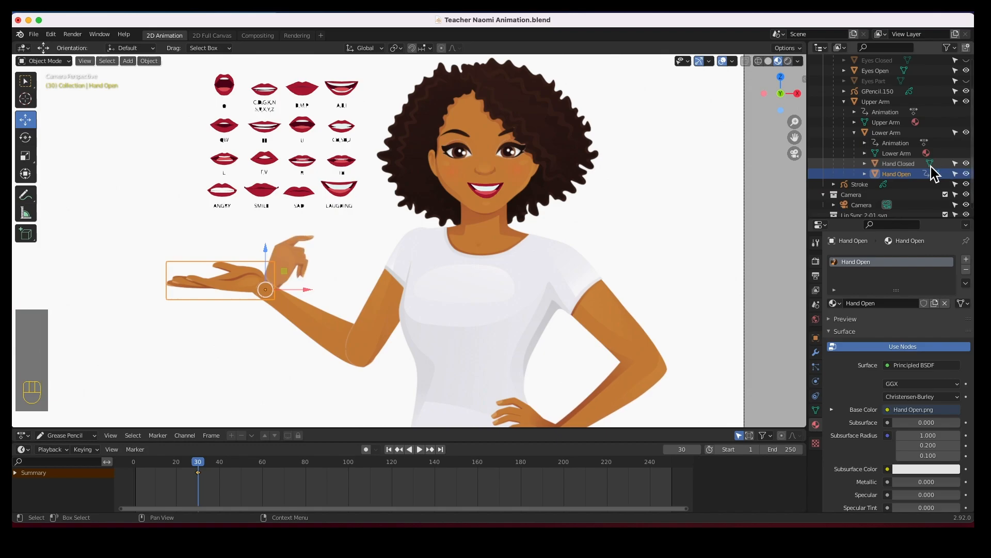
{"action": "left_click", "coordinate": [307, 261]}
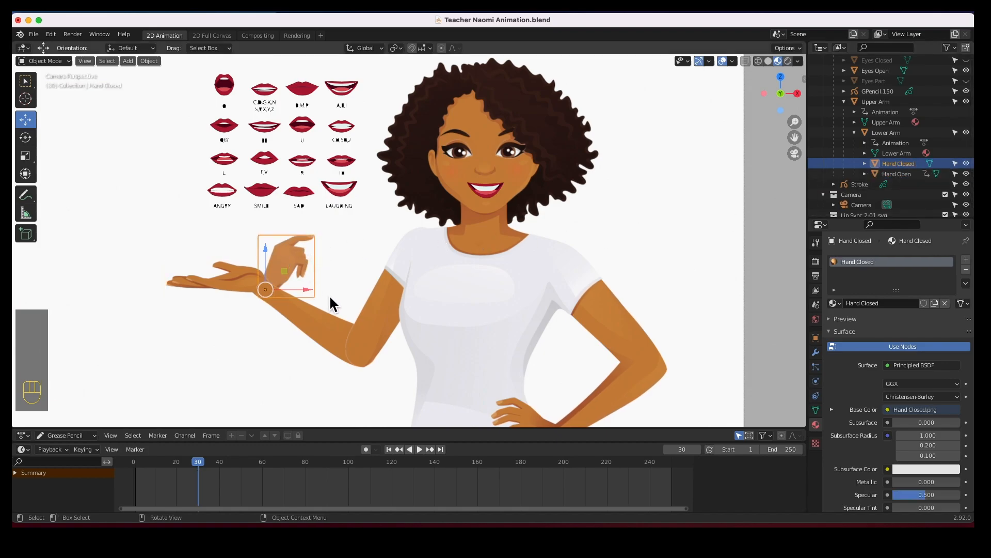
{"action": "key", "text": "i"}
{"action": "left_click", "coordinate": [311, 295]}
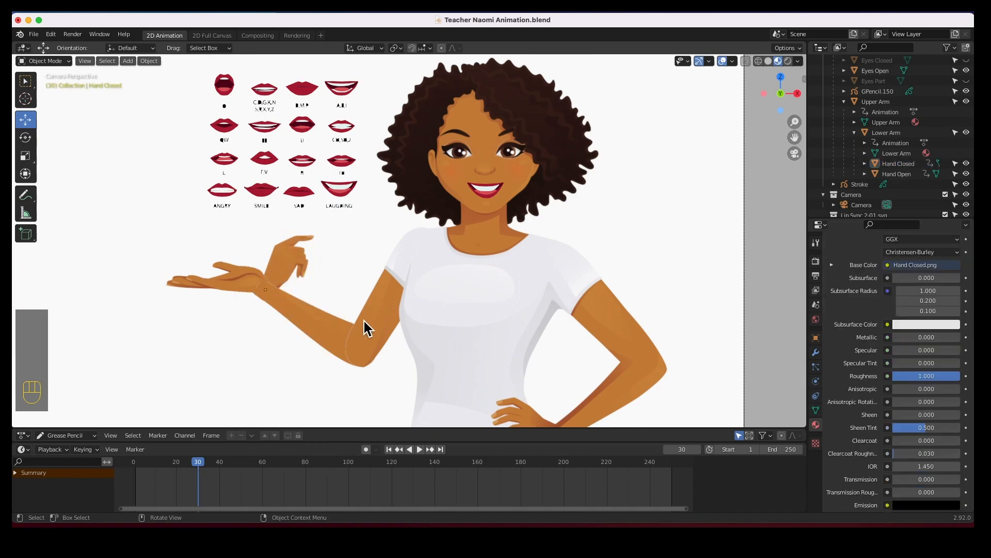
Select each arm part in turn to check they can be picked individually.
{"action": "left_click", "coordinate": [373, 327]}
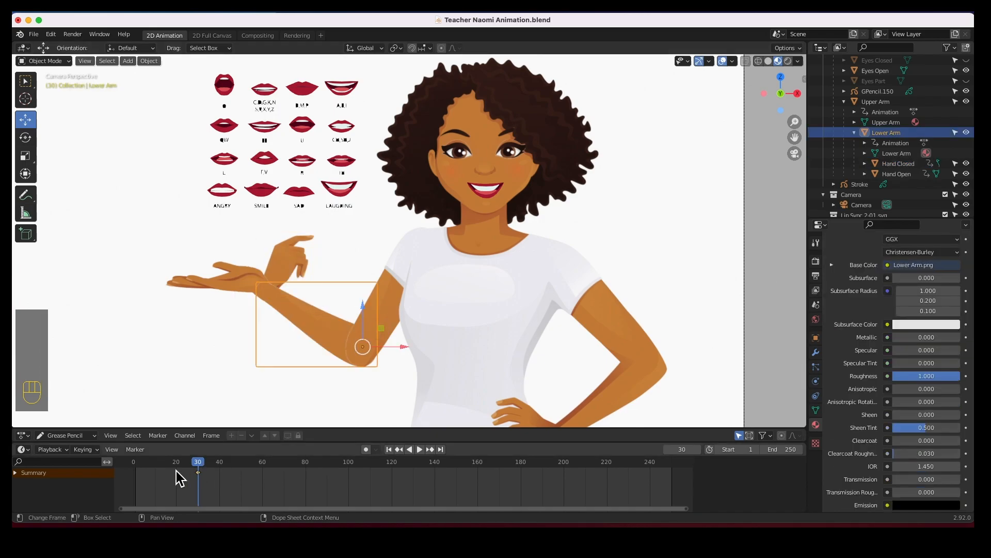
{"action": "left_click", "coordinate": [233, 281]}
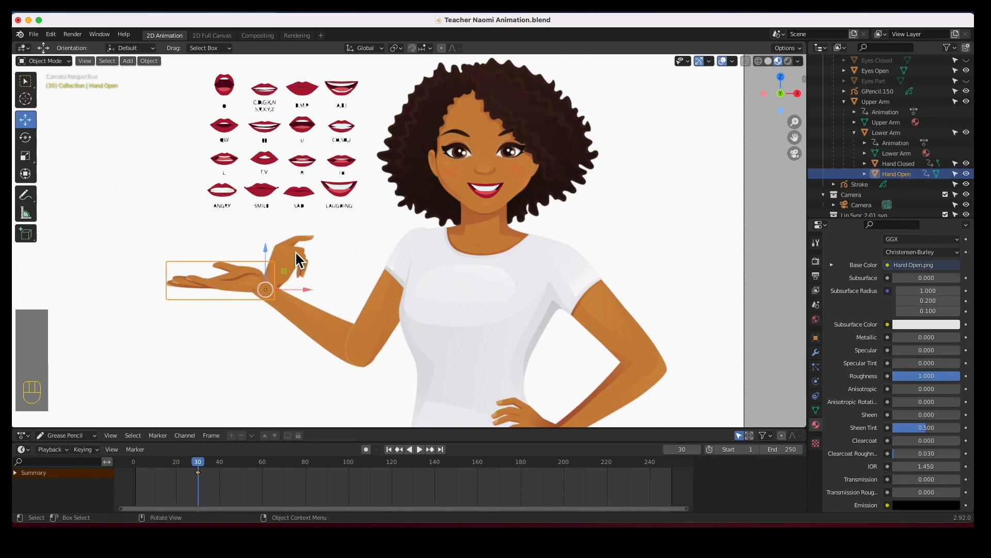
{"action": "left_click", "coordinate": [278, 270]}
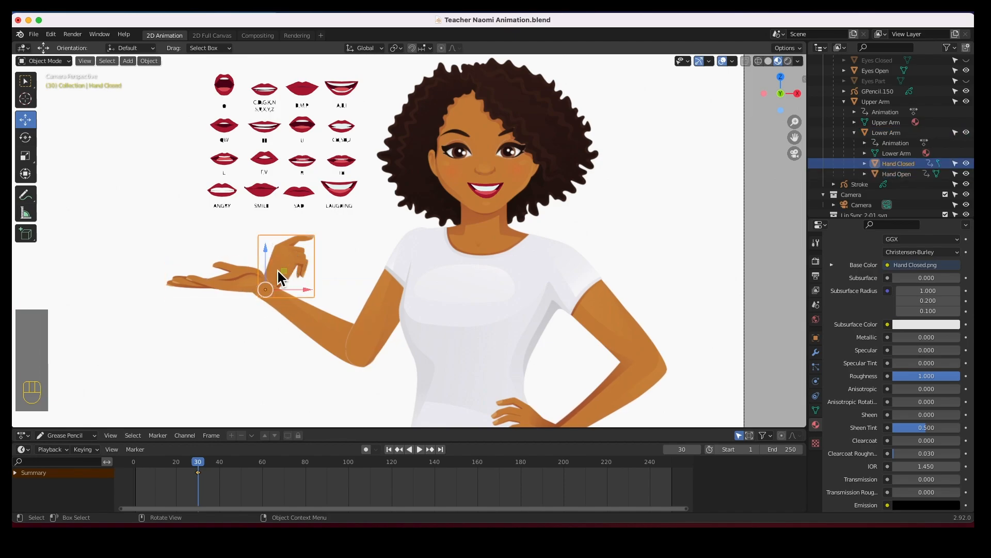
{"action": "left_click", "coordinate": [392, 285]}
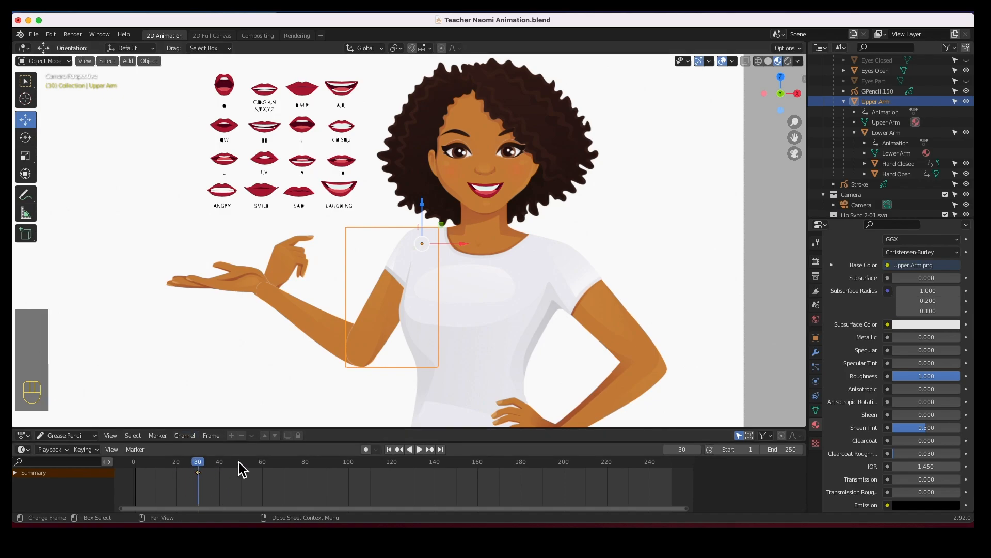
{"action": "left_click", "coordinate": [304, 329]}
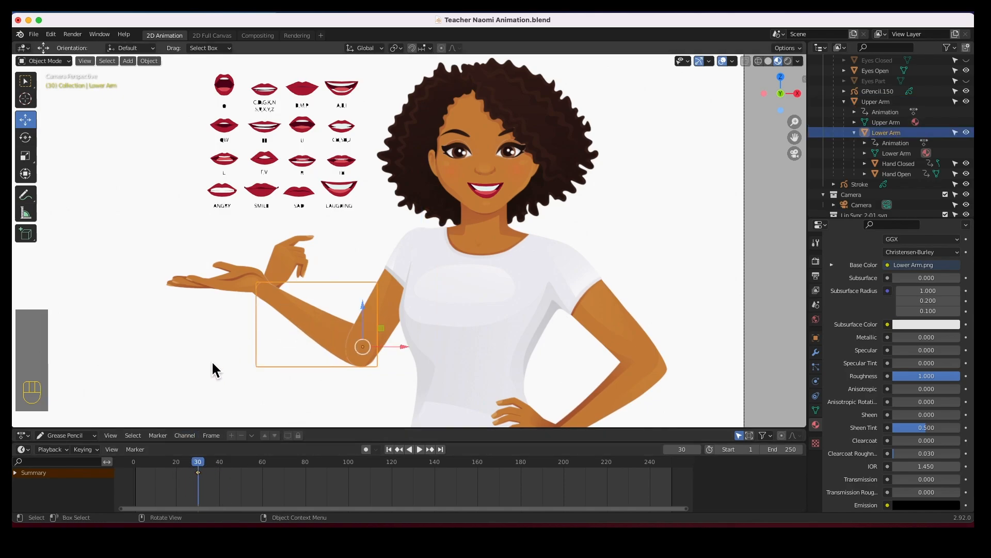
{"action": "left_click", "coordinate": [232, 285]}
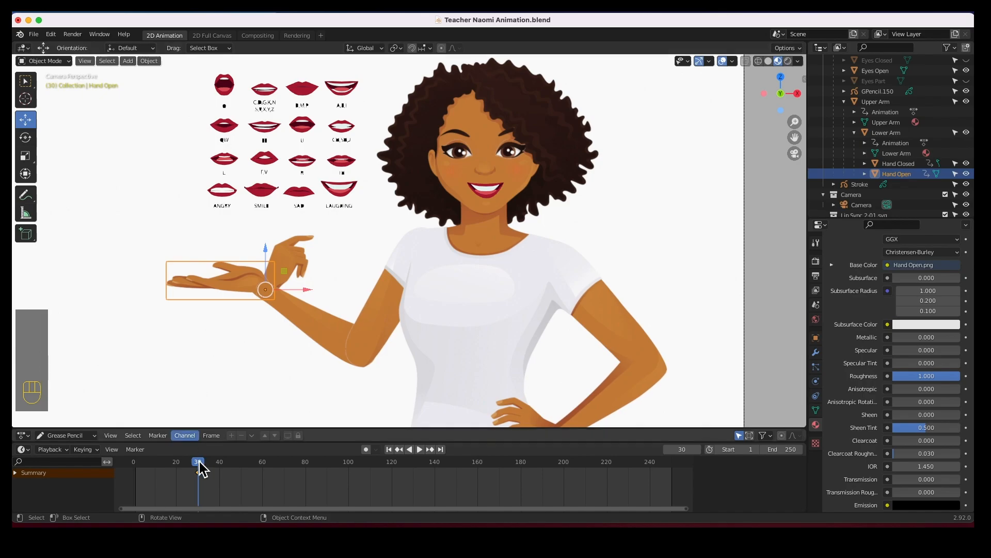
{"action": "left_click", "coordinate": [299, 261]}
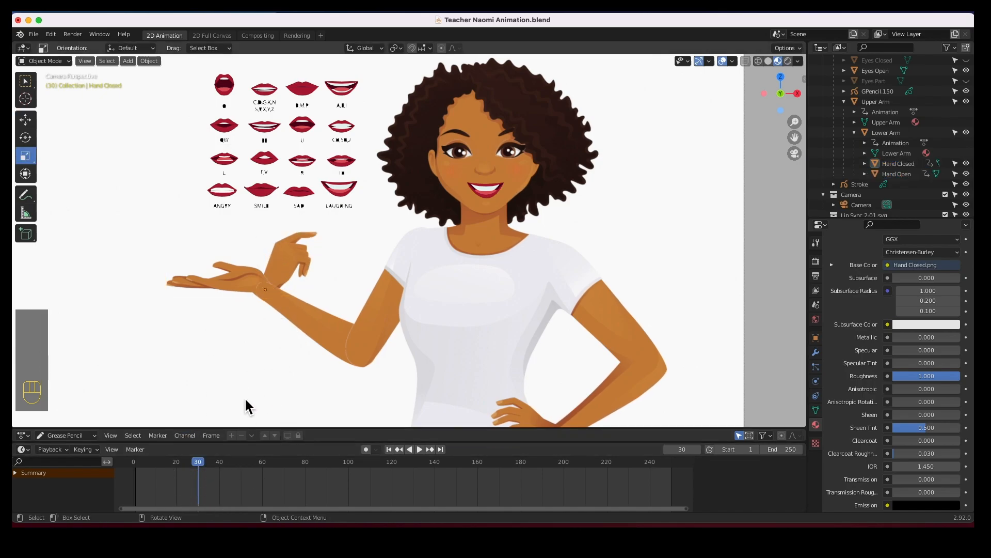
Keep selecting the lower arm, open hand and closed hand one after another to confirm each picks separately.
{"action": "left_click", "coordinate": [310, 311]}
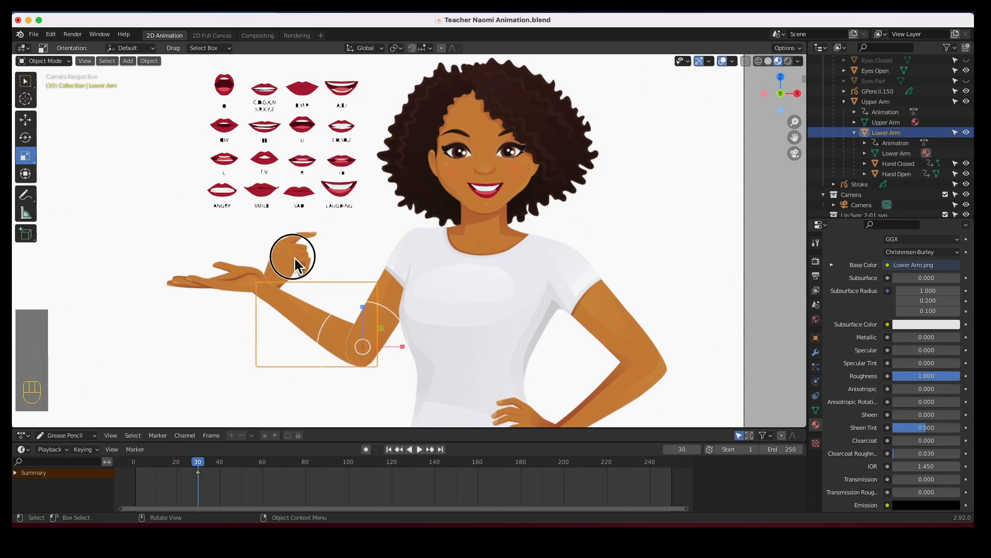
{"action": "left_click", "coordinate": [297, 264]}
{"action": "left_click", "coordinate": [207, 279]}
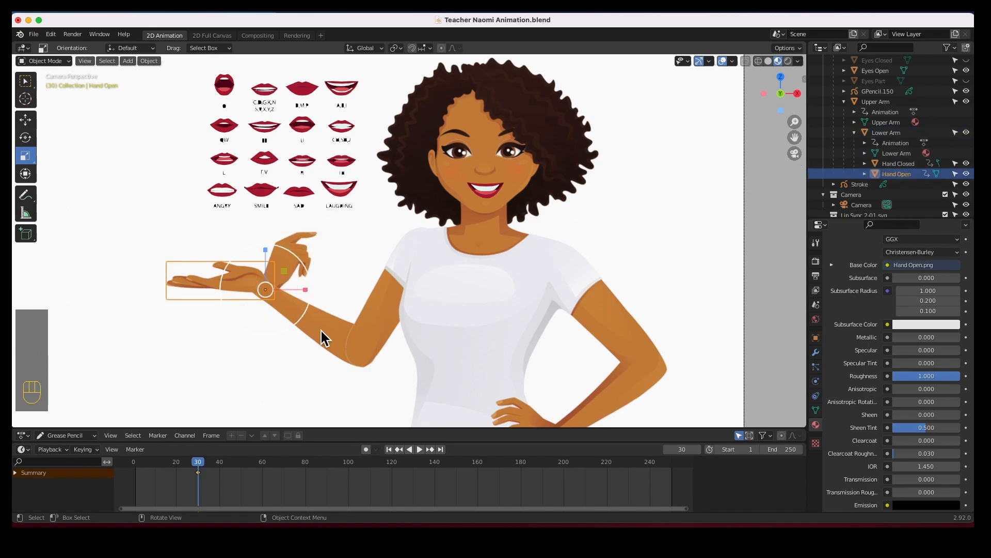
{"action": "left_click", "coordinate": [358, 354]}
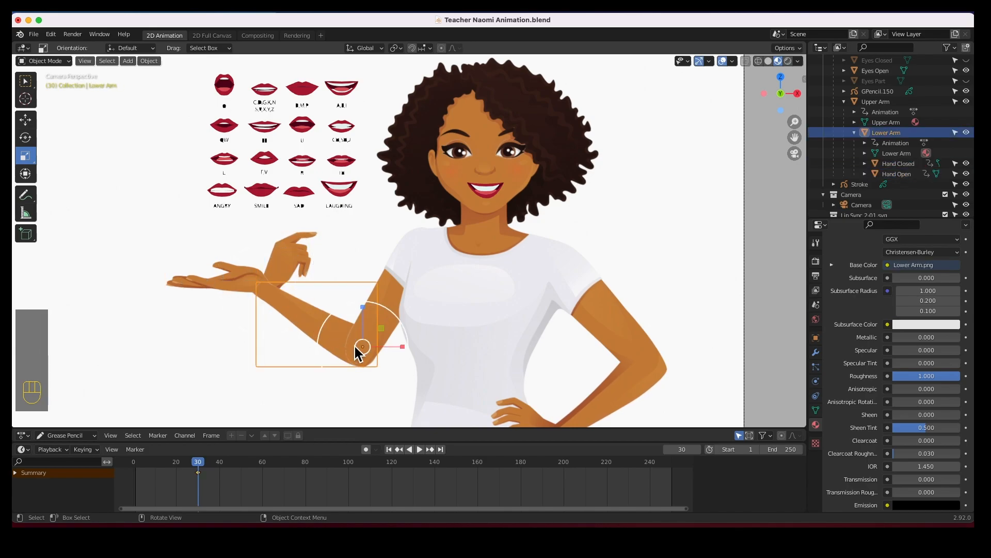
{"action": "left_click", "coordinate": [388, 287]}
{"action": "left_click", "coordinate": [296, 314]}
{"action": "left_click", "coordinate": [215, 280]}
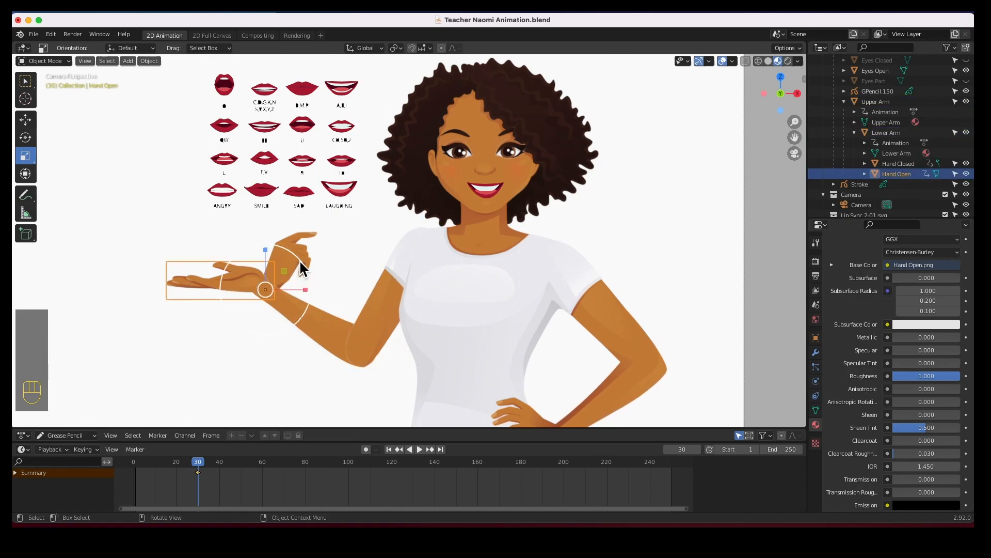
{"action": "left_click", "coordinate": [305, 258]}
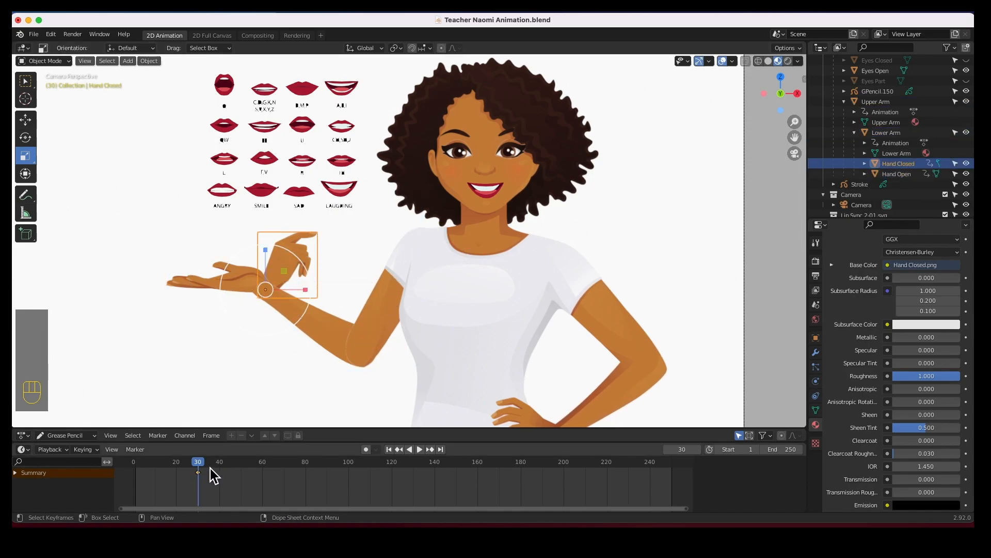
{"action": "left_click", "coordinate": [364, 327]}
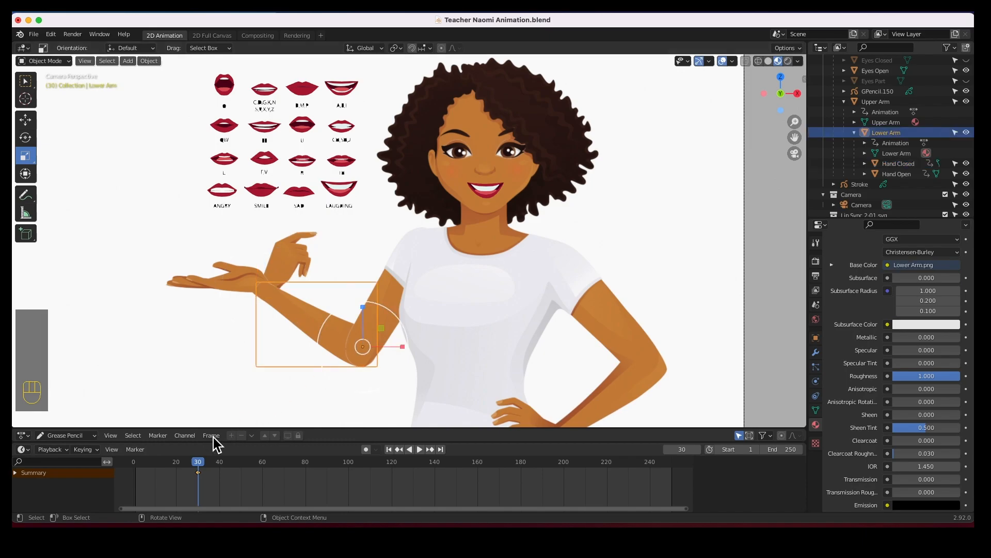
Go to frame 1 and rotate the upper arm slightly with auto keying to key a new starting pose.
{"action": "left_click_drag", "start_coordinate": [199, 461], "coordinate": [150, 464]}
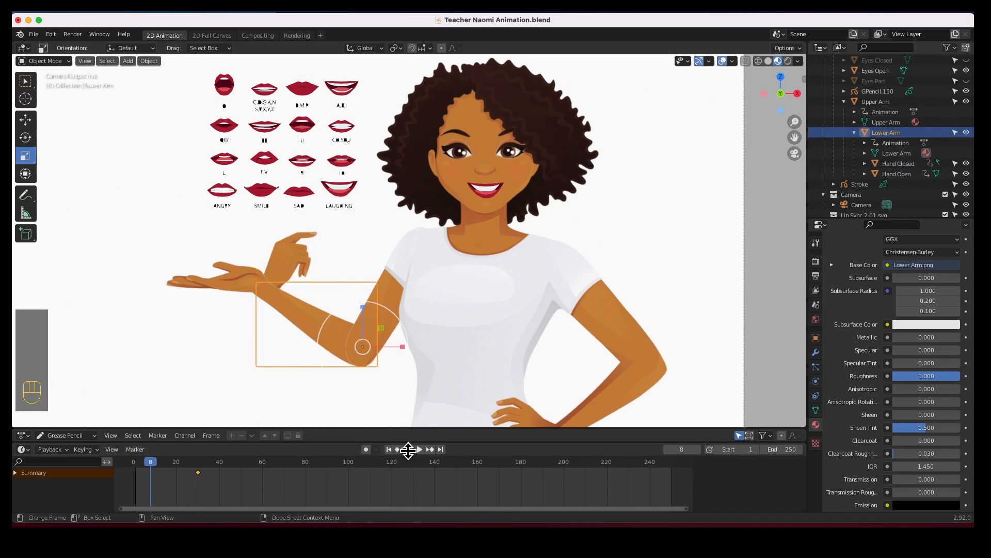
{"action": "left_click", "coordinate": [388, 450]}
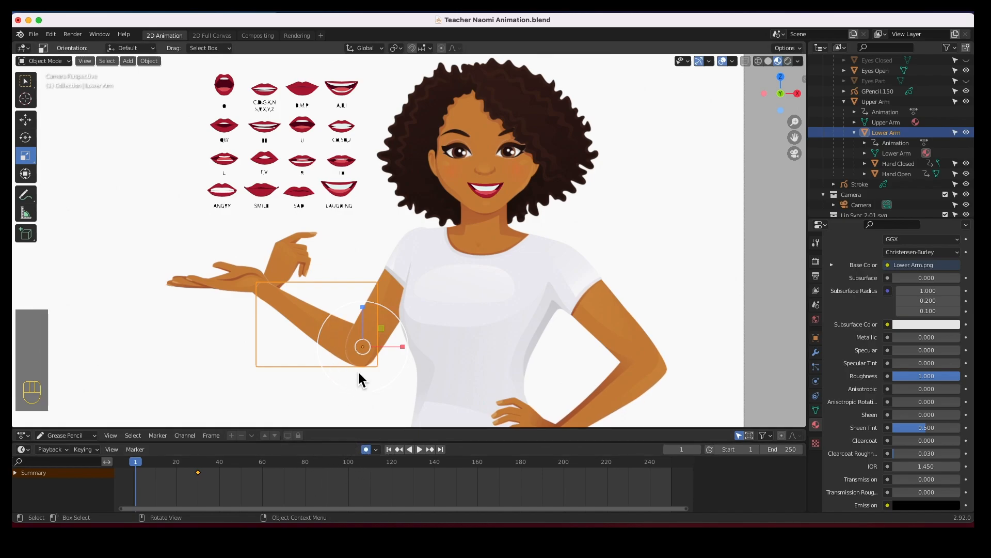
{"action": "left_click", "coordinate": [401, 269]}
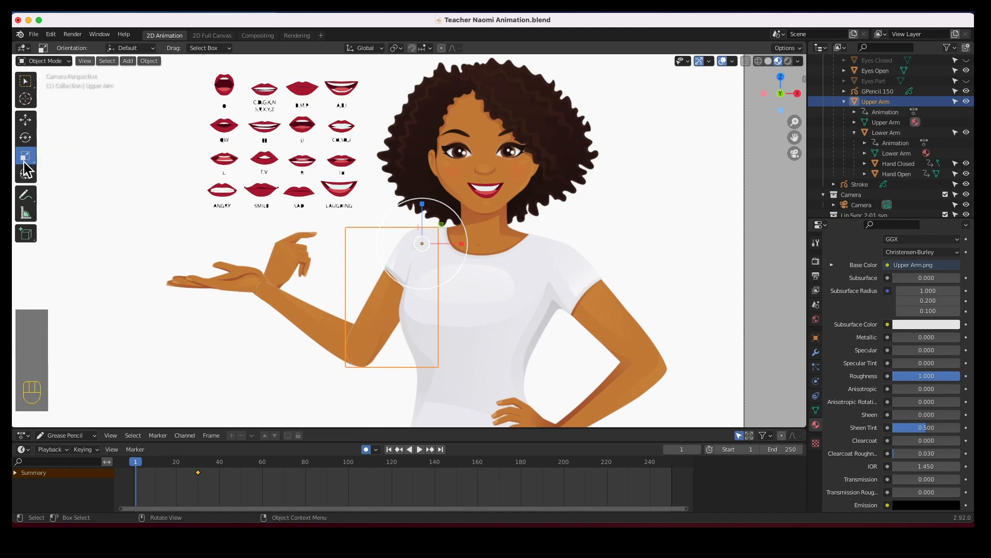
{"action": "left_click", "coordinate": [25, 137]}
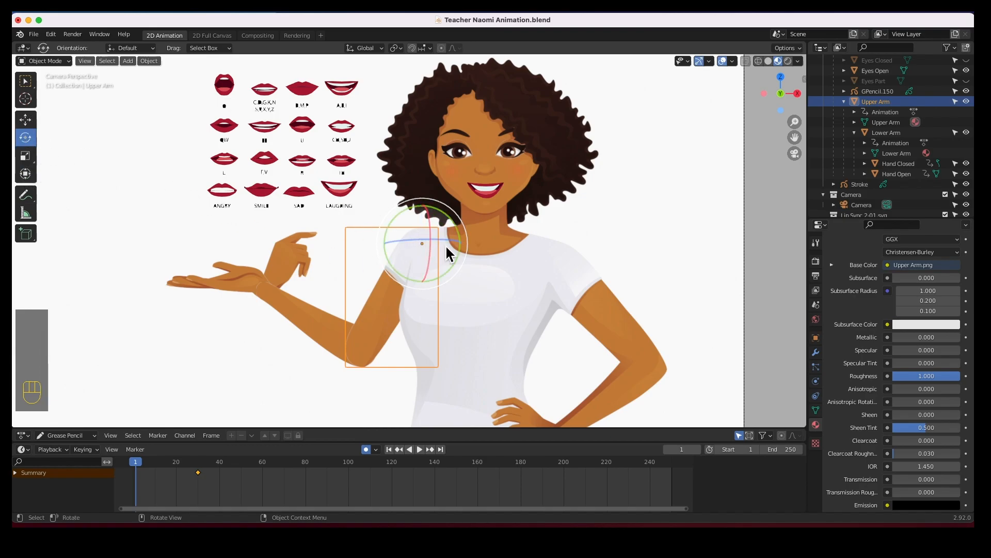
{"action": "mouse_move", "coordinate": [456, 267]}
{"action": "left_mouse_down"}
{"action": "mouse_move", "coordinate": [474, 248]}
{"action": "mouse_move", "coordinate": [469, 260]}
{"action": "left_mouse_up"}
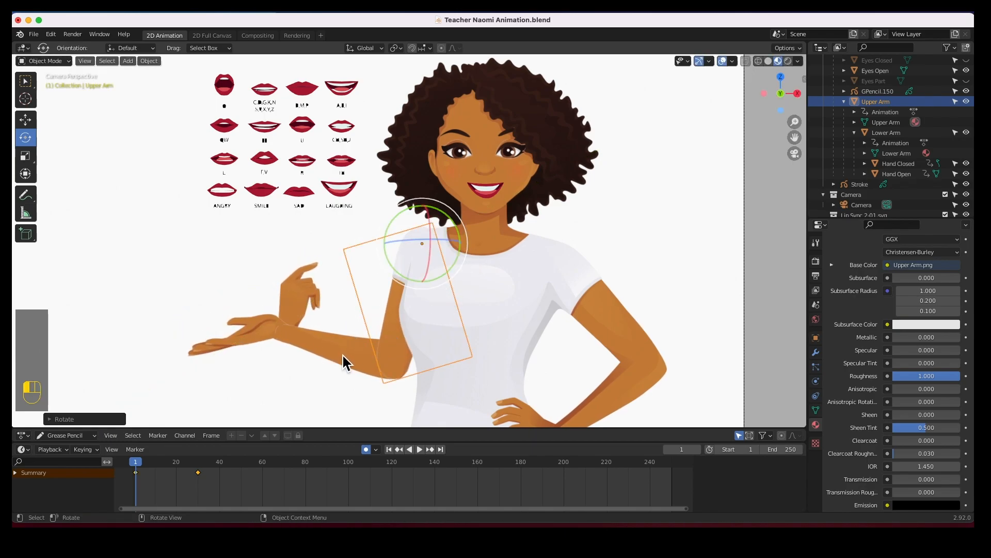
Rotate the lower arm upward so the hand comes up toward the face.
{"action": "left_click", "coordinate": [342, 353]}
{"action": "left_click_drag", "start_coordinate": [422, 338], "coordinate": [433, 407]}
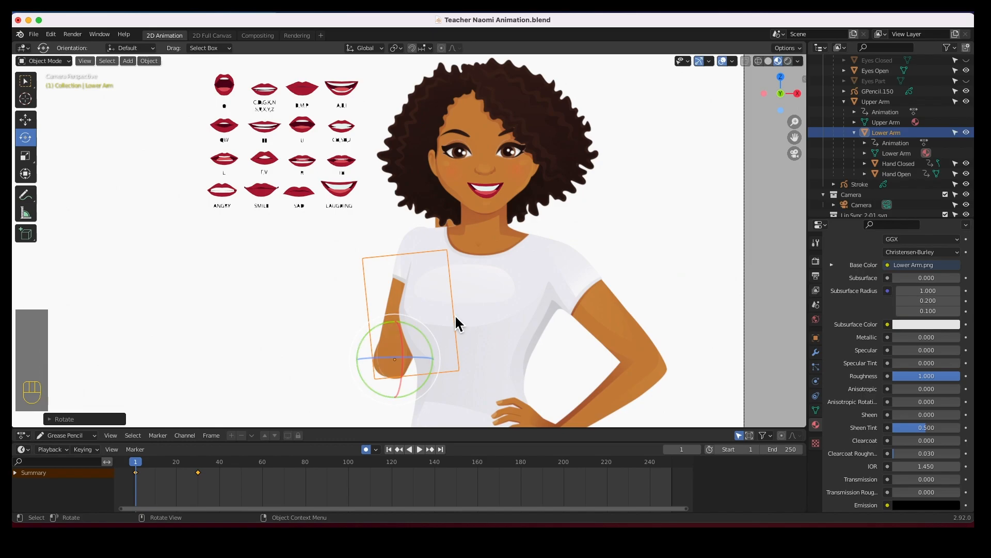
In side view with X-ray, move the lower arm slightly along its depth axis, then return to camera view.
{"action": "key", "text": "KP_3"}
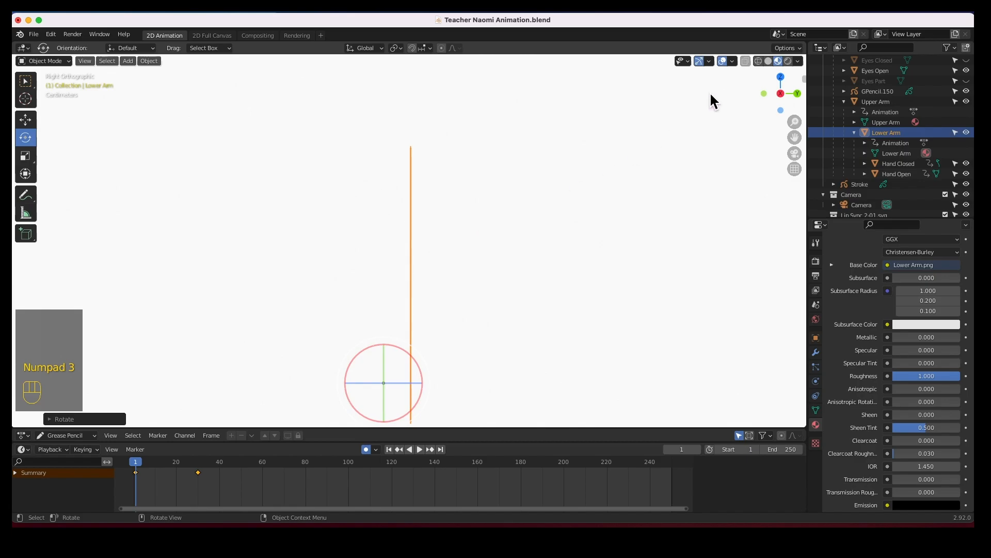
{"action": "left_click", "coordinate": [758, 61]}
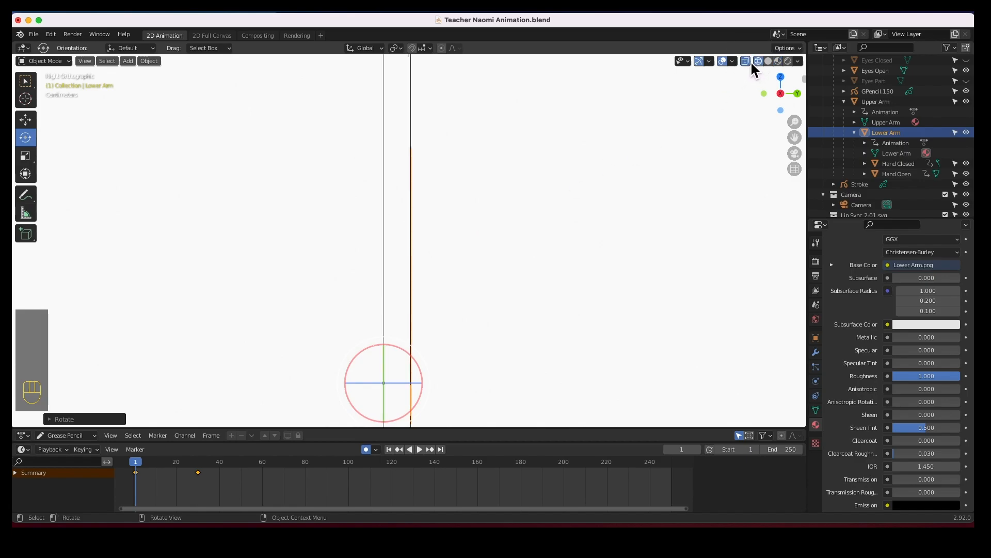
{"action": "scroll", "coordinate": [427, 314], "scroll_direction": "down", "scroll_amount": 4}
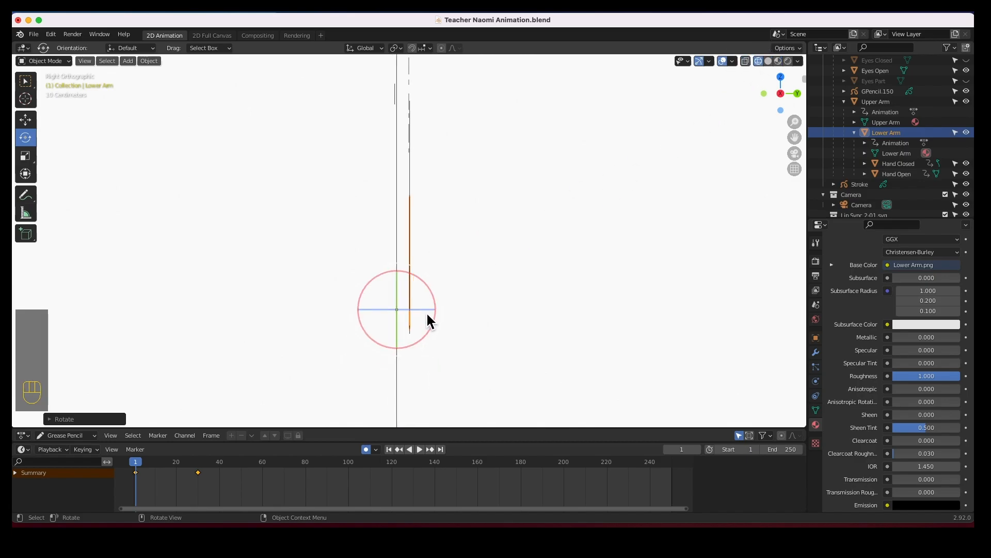
{"action": "left_click", "coordinate": [27, 121]}
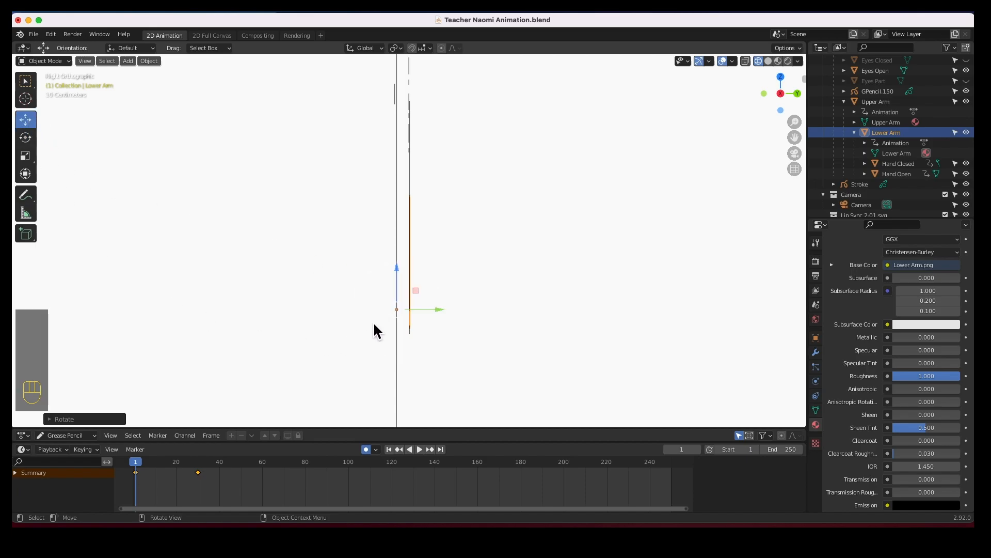
{"action": "left_click_drag", "start_coordinate": [440, 309], "coordinate": [424, 309]}
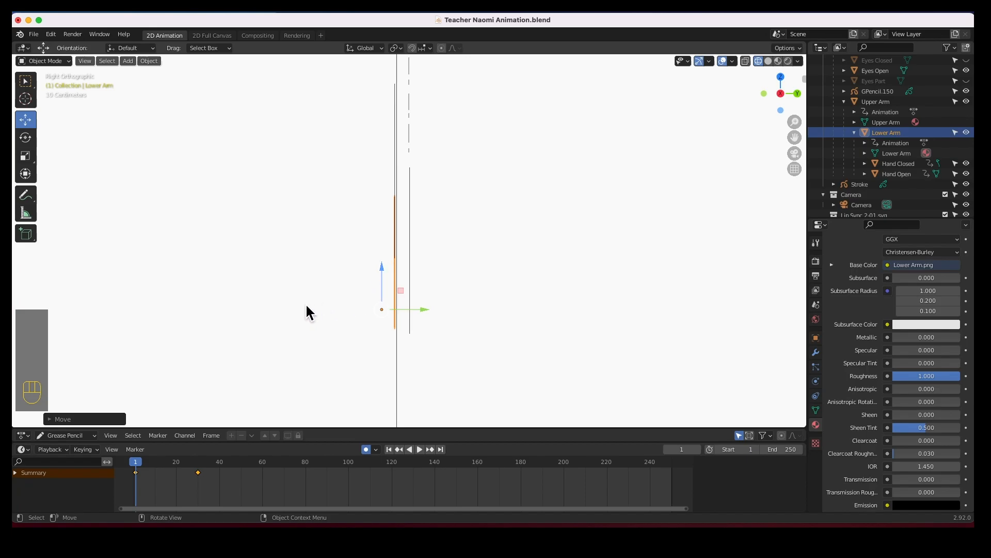
{"action": "key", "text": "KP_0"}
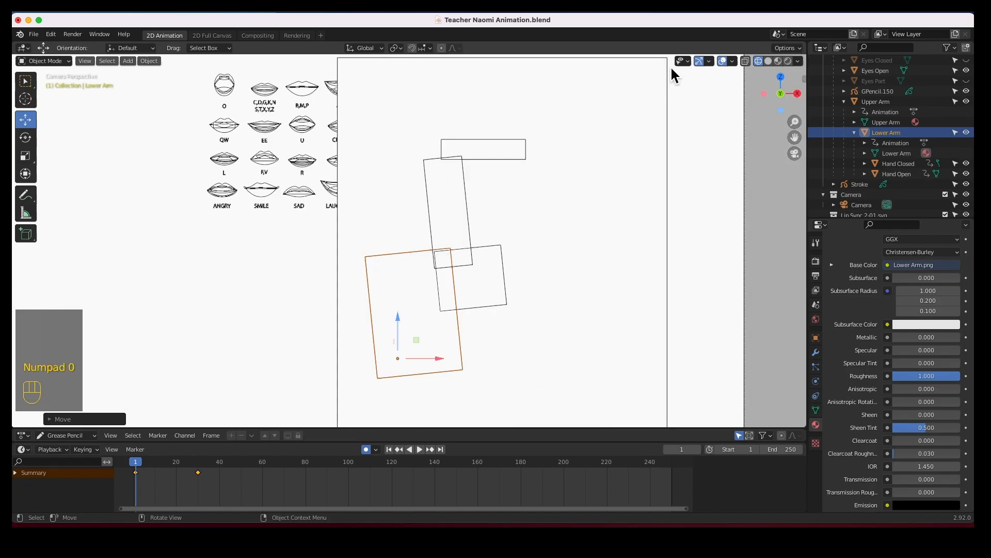
{"action": "left_click", "coordinate": [780, 61]}
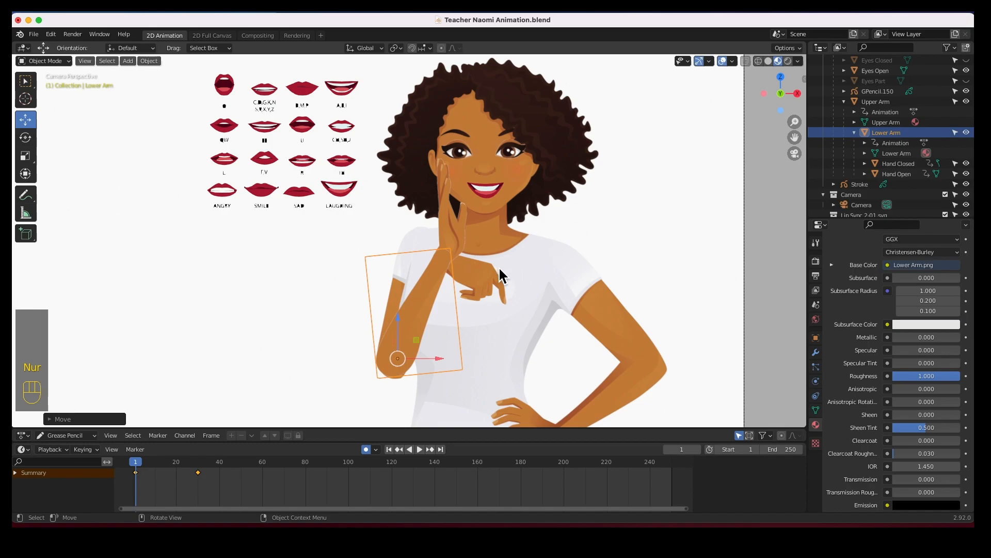
Scale the open hand down to about 0.166 and hide it.
{"action": "key", "text": "n"}
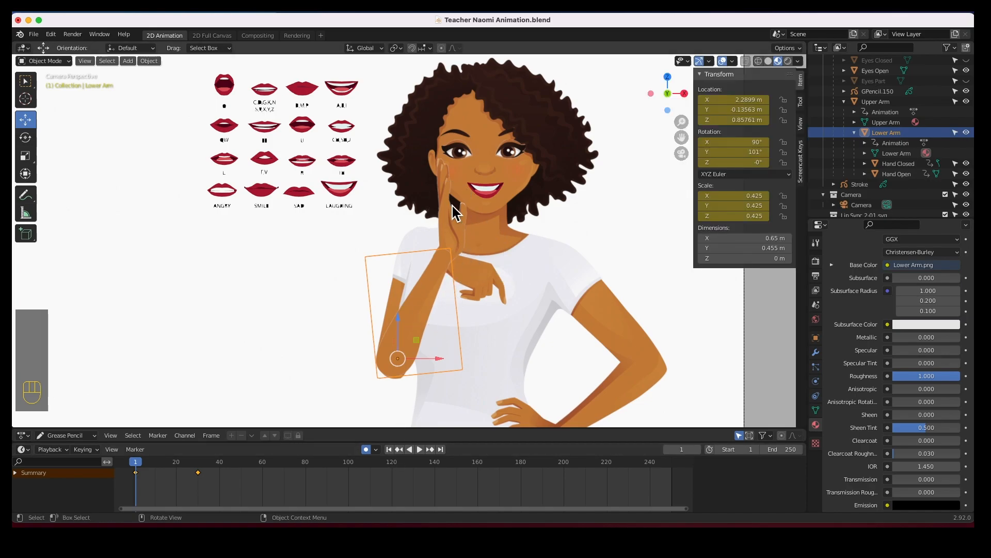
{"action": "left_click", "coordinate": [433, 211]}
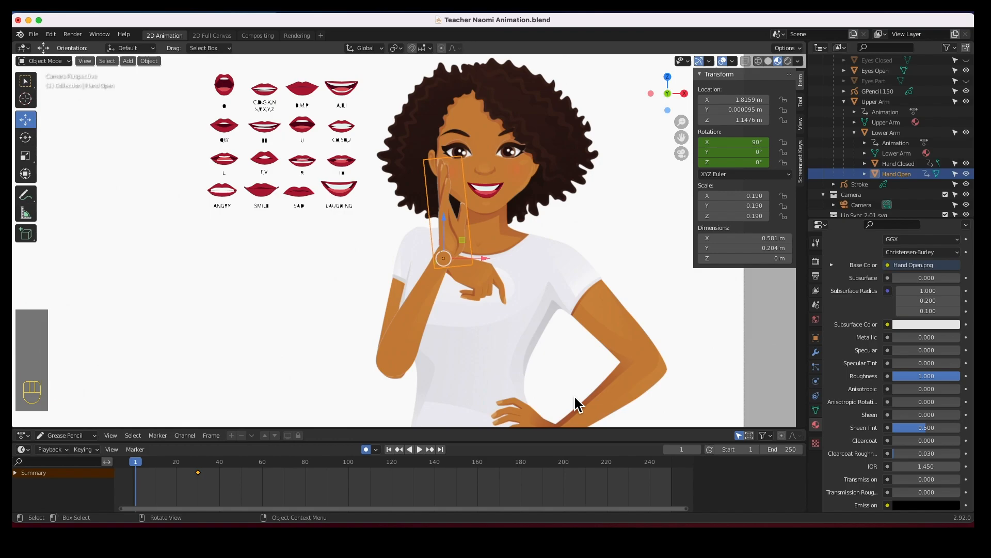
{"action": "key", "text": "s"}
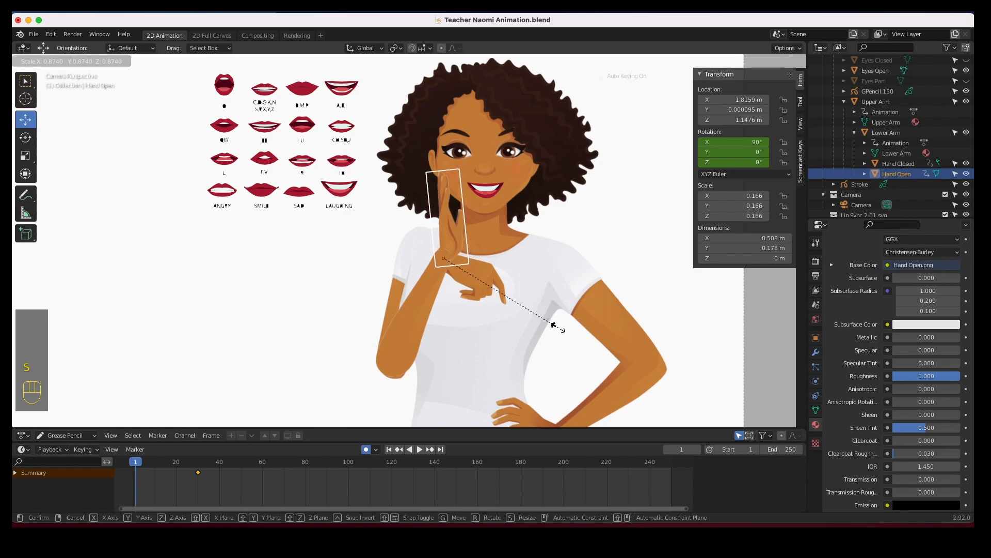
{"action": "left_click", "coordinate": [553, 325]}
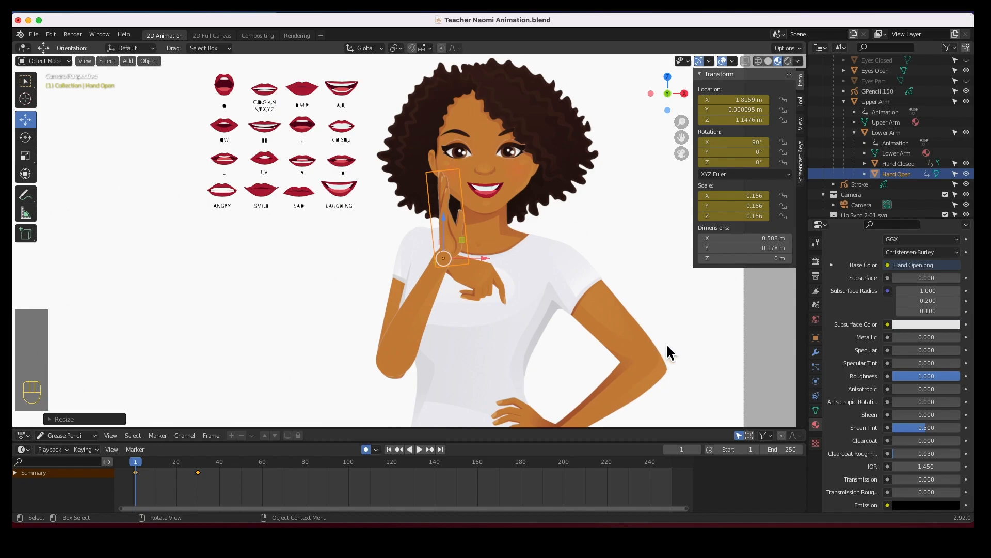
{"action": "left_click", "coordinate": [966, 174]}
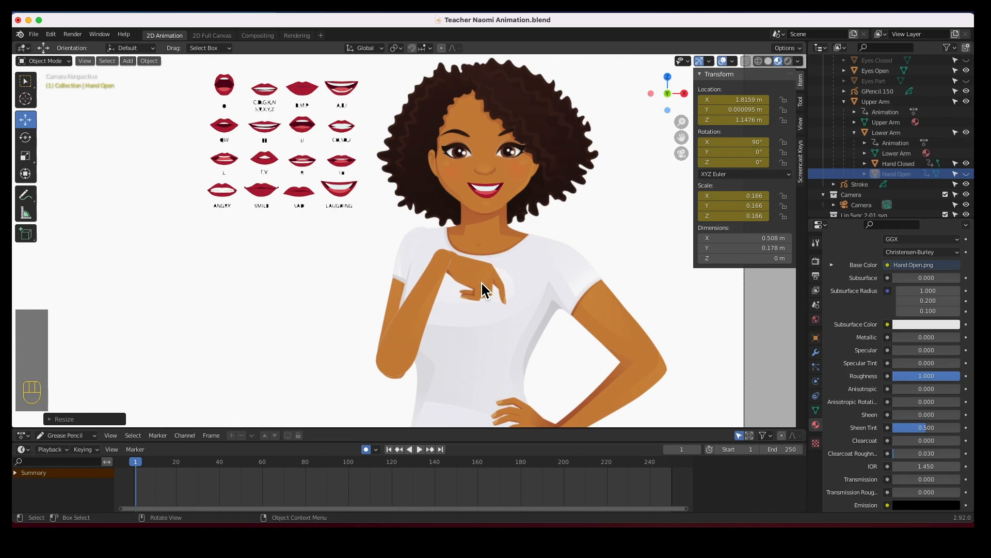
Rotate the closed hand to about 86.3° on Y so it rests against the chin.
{"action": "left_click", "coordinate": [458, 303]}
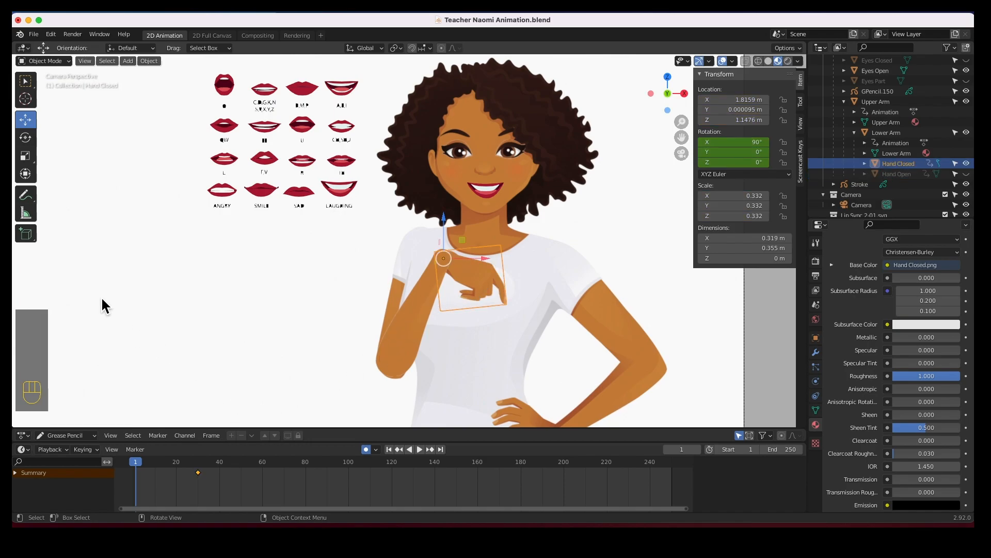
{"action": "left_click", "coordinate": [27, 138]}
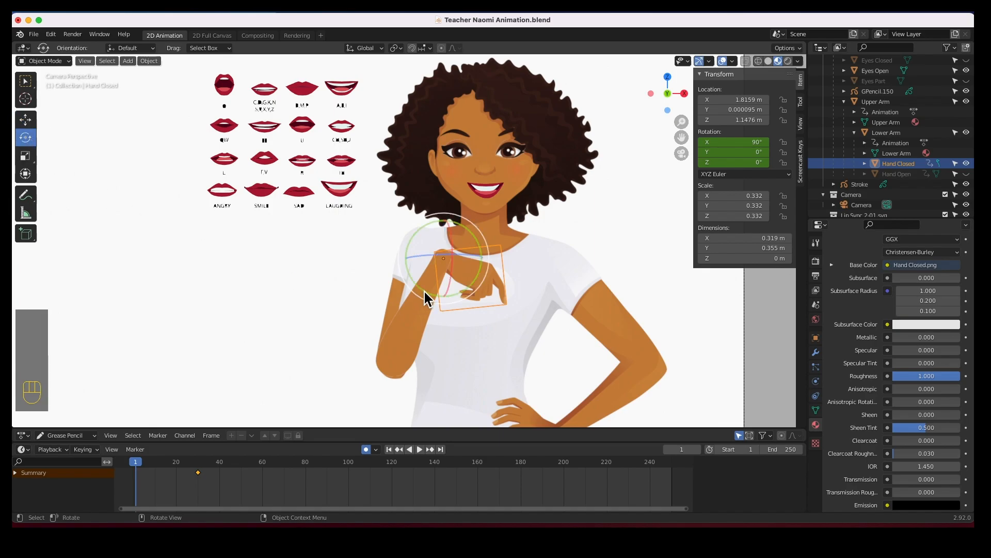
{"action": "left_click_drag", "start_coordinate": [471, 290], "coordinate": [473, 237]}
{"action": "left_click", "coordinate": [651, 287]}
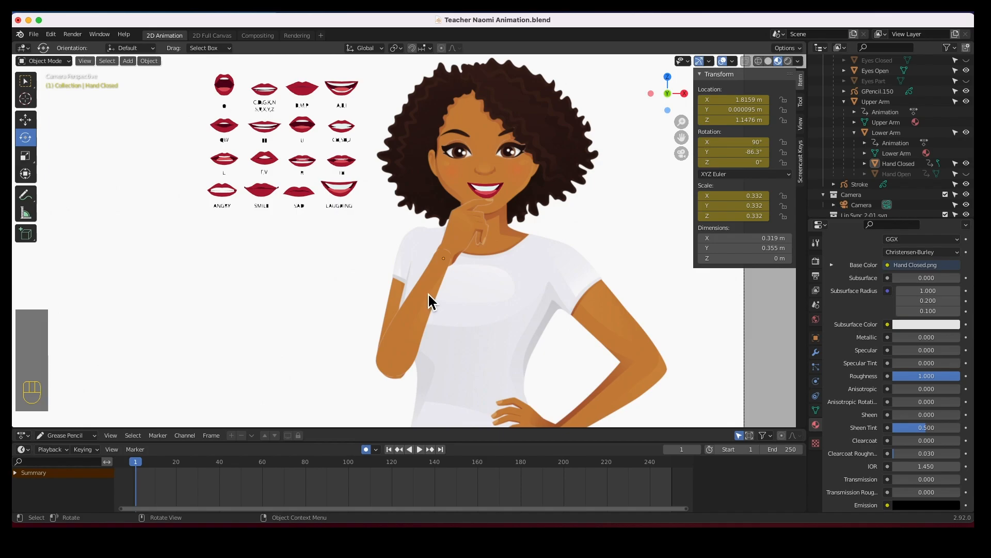
Play back the animation to review the arm and hand motion.
{"action": "scroll", "coordinate": [429, 293], "scroll_direction": "down", "scroll_amount": 2}
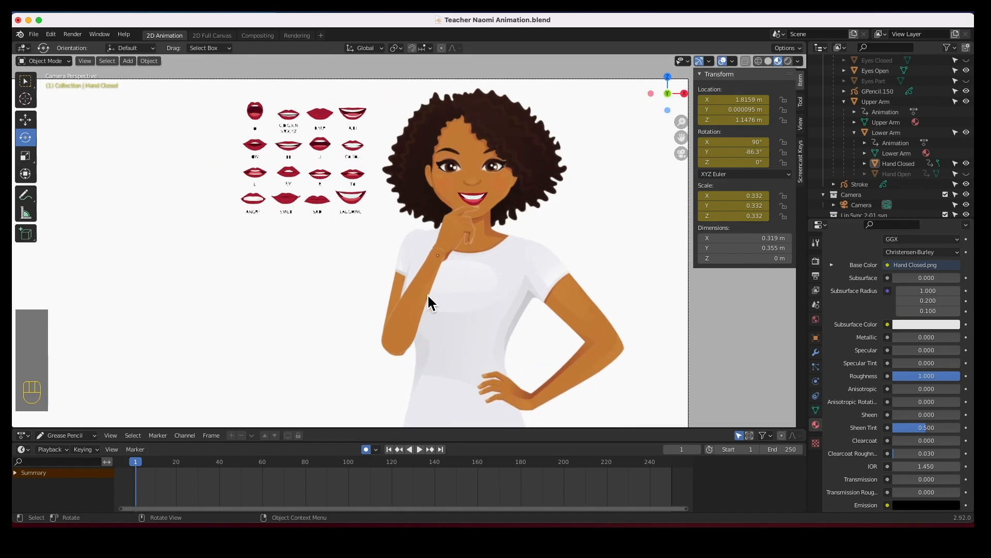
{"action": "scroll", "coordinate": [429, 291], "scroll_direction": "up", "scroll_amount": 2}
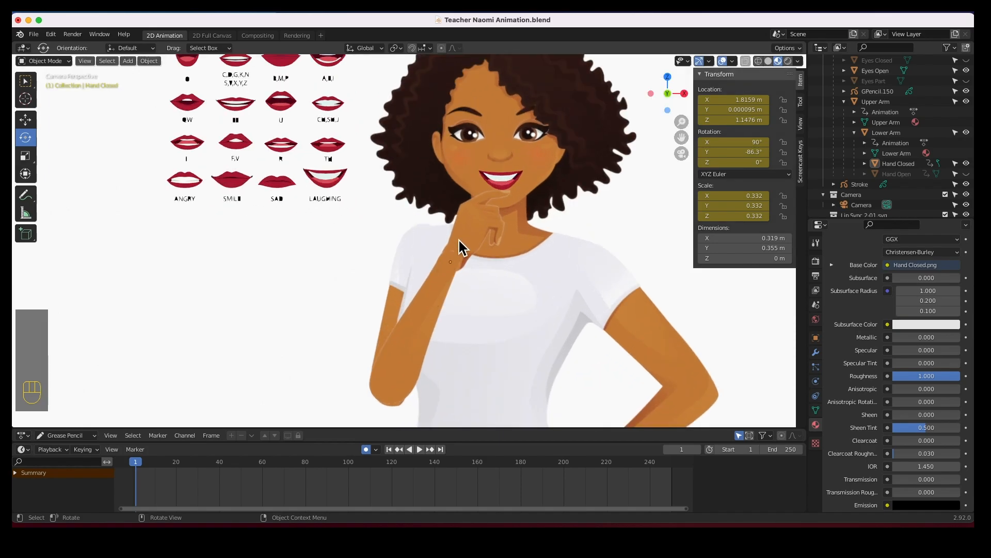
{"action": "left_click", "coordinate": [457, 238]}
{"action": "scroll", "coordinate": [375, 326], "scroll_direction": "down", "scroll_amount": 2}
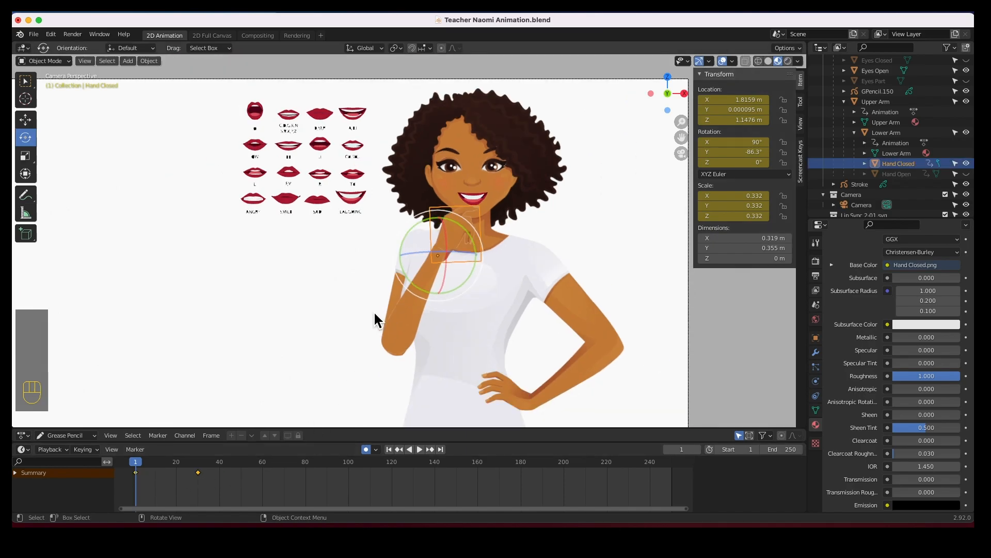
{"action": "left_click", "coordinate": [421, 449]}
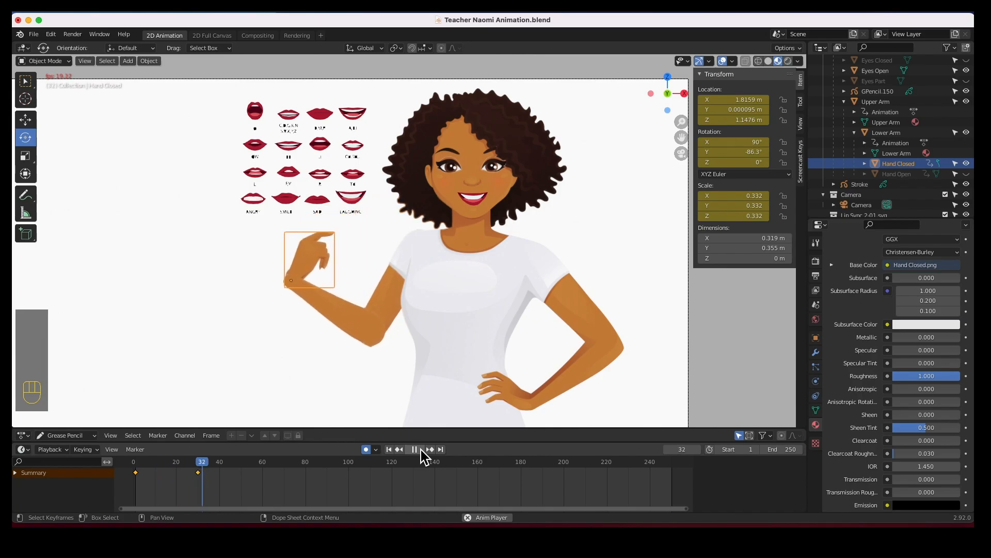
{"action": "left_click", "coordinate": [420, 449]}
At frame 30, rotate the closed hand to about -111° on Y.
{"action": "left_click_drag", "start_coordinate": [231, 481], "coordinate": [200, 470]}
{"action": "left_click_drag", "start_coordinate": [268, 252], "coordinate": [261, 346]}
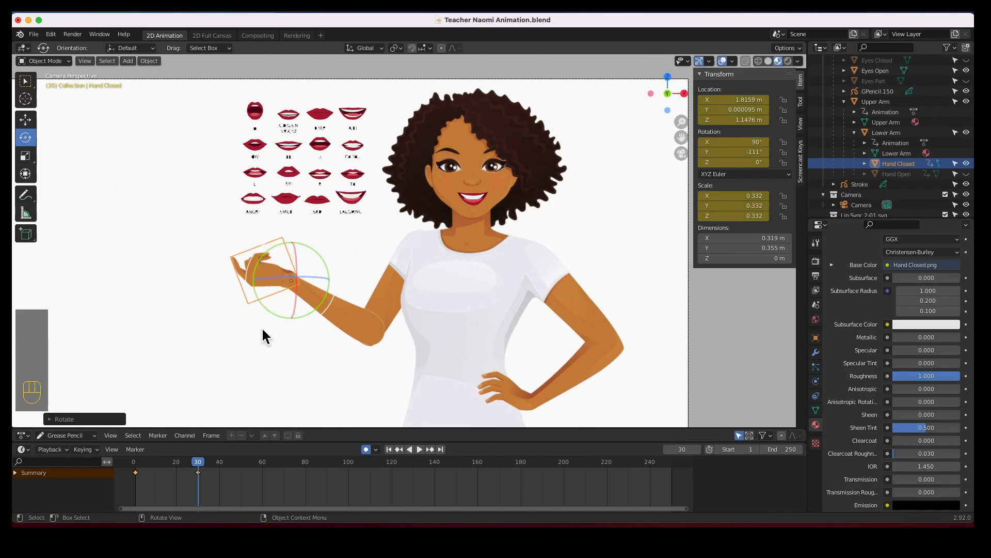
Replay the animation from the start and scrub through the early frames to check the hand motion.
{"action": "left_click", "coordinate": [390, 449]}
{"action": "left_click", "coordinate": [420, 450]}
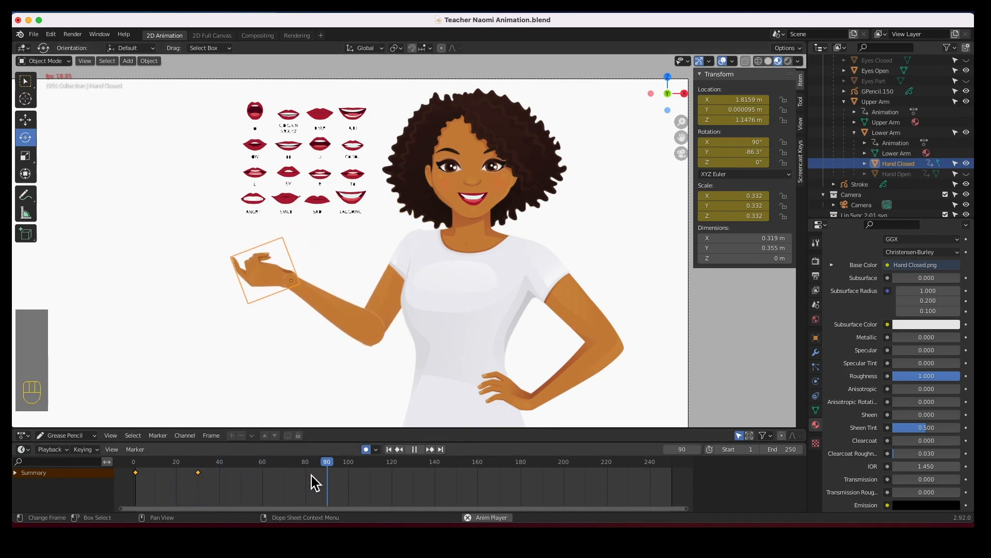
{"action": "left_click", "coordinate": [414, 449]}
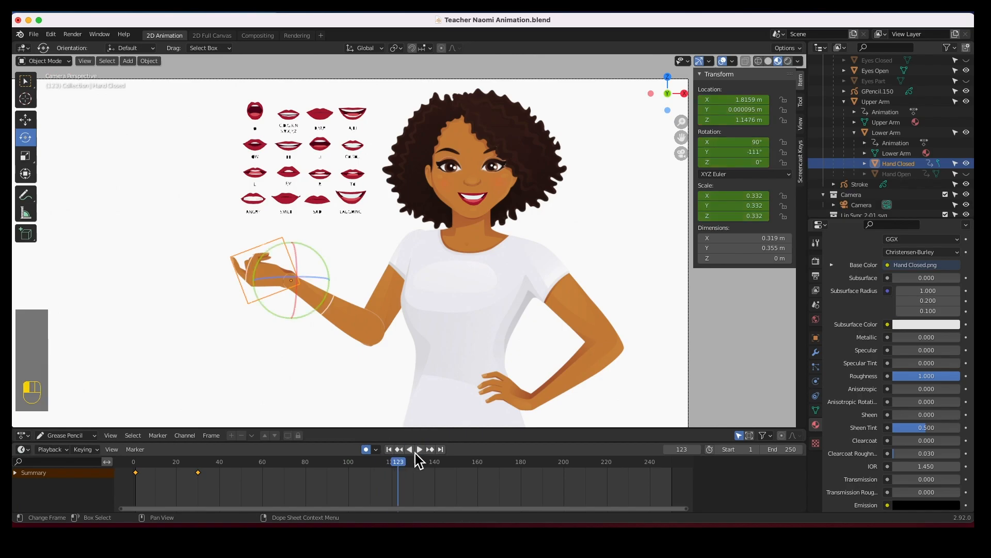
{"action": "left_click_drag", "start_coordinate": [372, 470], "coordinate": [153, 471]}
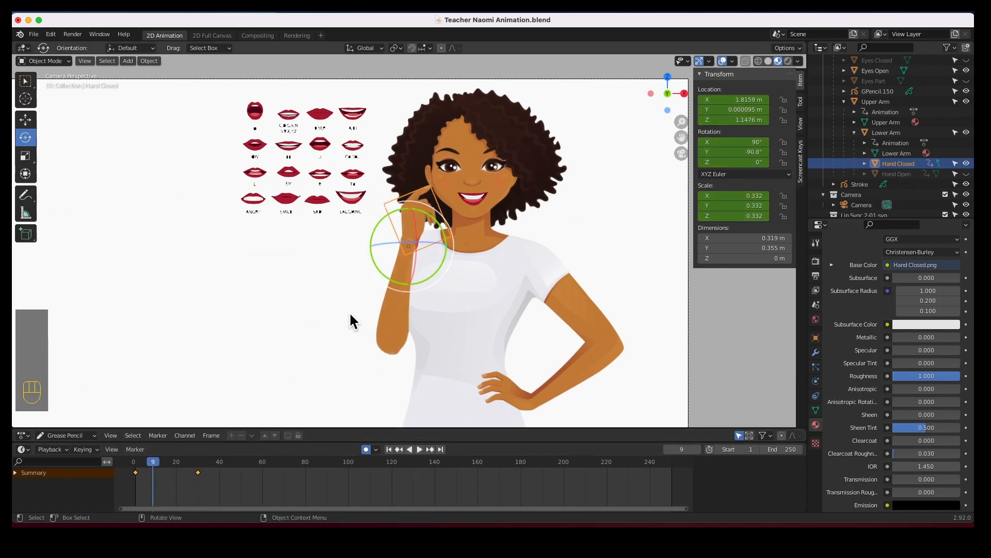
Return to frame 1 and set the animation's end frame to 60.
{"action": "left_click_drag", "start_coordinate": [149, 459], "coordinate": [137, 461]}
{"action": "left_click", "coordinate": [789, 449]}
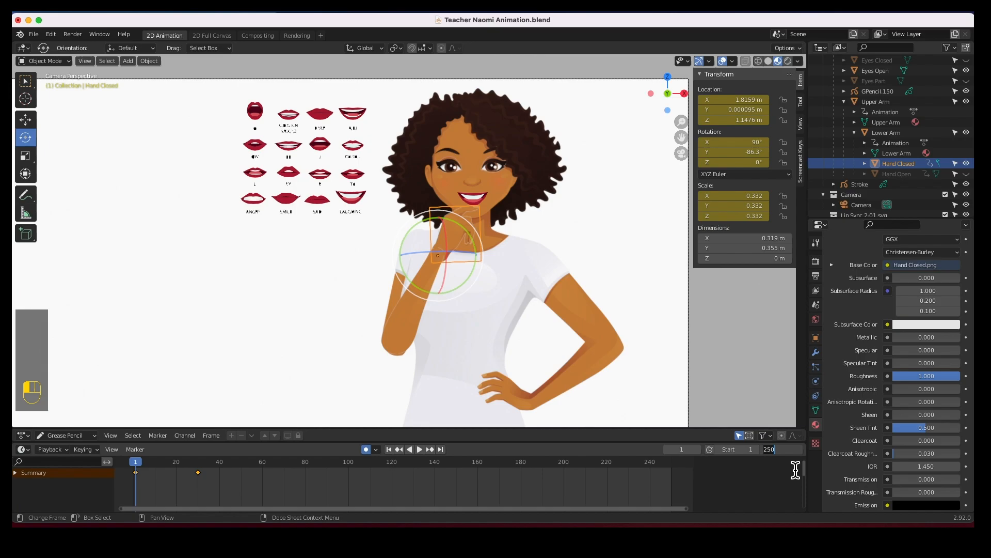
{"action": "key", "text": "Return"}
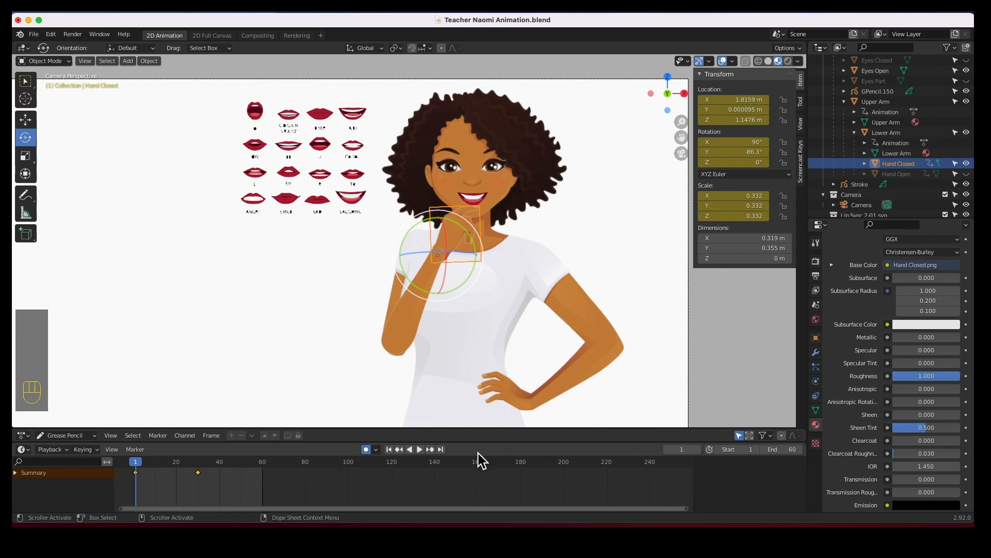
Play the animation and stop it to review the hand motion.
{"action": "left_click", "coordinate": [419, 449]}
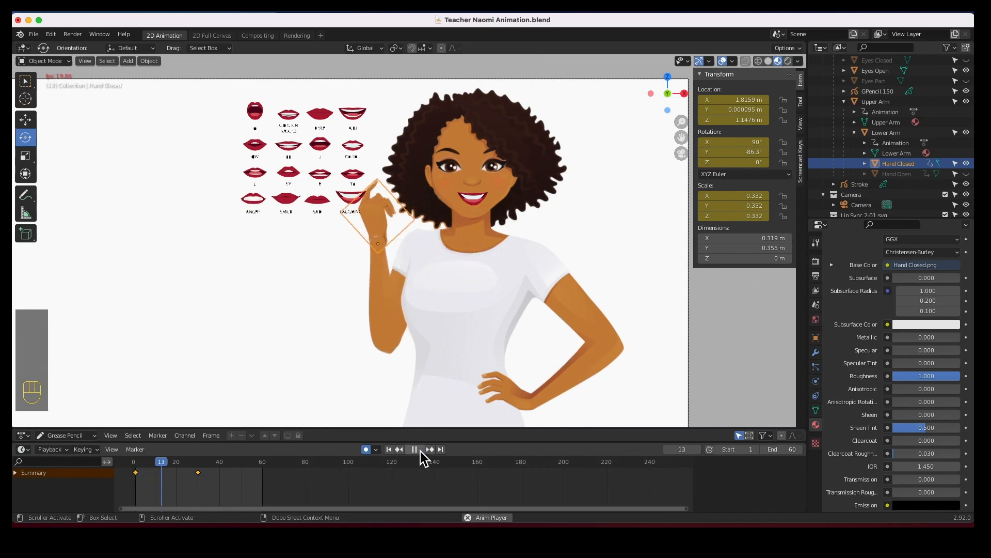
{"action": "left_click", "coordinate": [419, 451]}
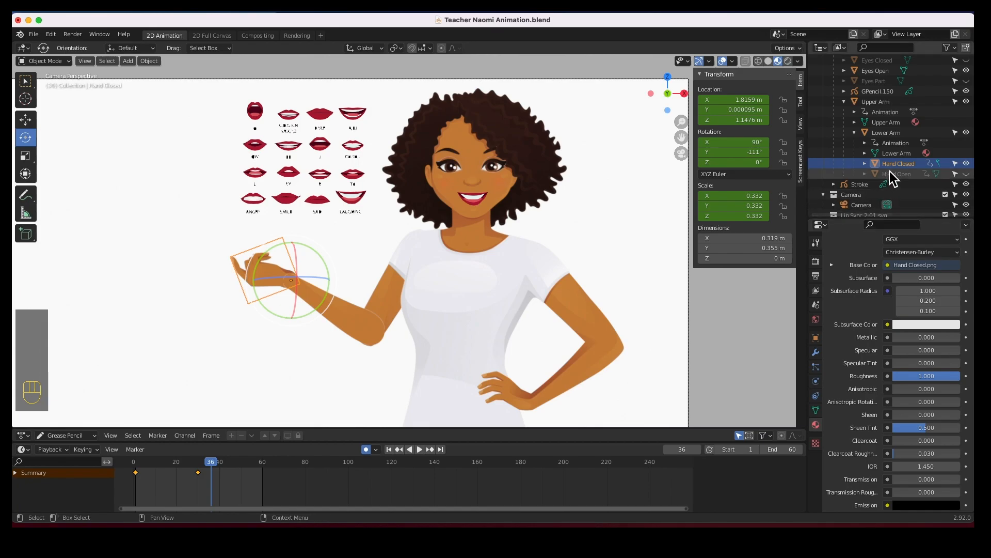
Unhide the open hand and, at frame 1, rotate it to about 18.7° on Y beside the mouth.
{"action": "left_click", "coordinate": [967, 174]}
{"action": "left_click_drag", "start_coordinate": [210, 467], "coordinate": [199, 466]}
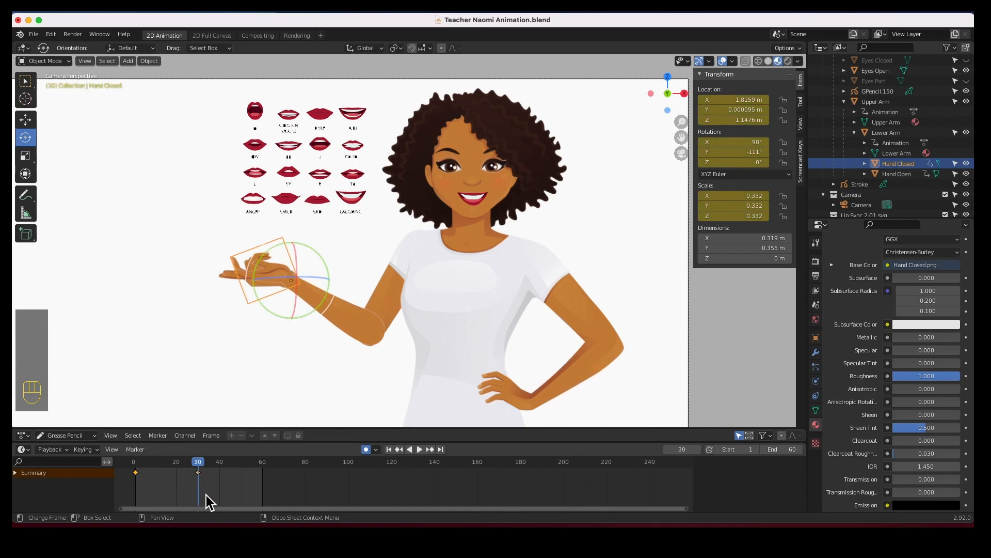
{"action": "left_click", "coordinate": [389, 449]}
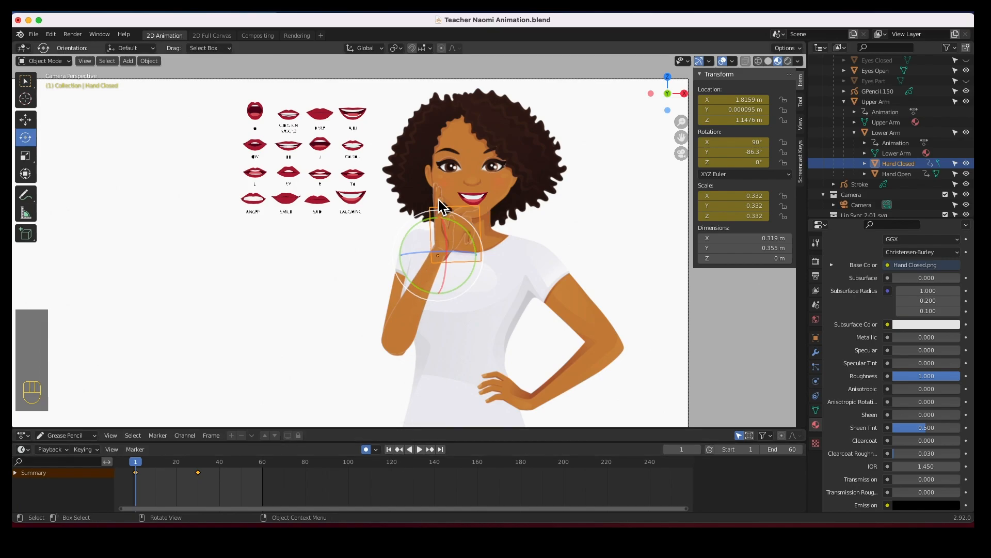
{"action": "left_click", "coordinate": [445, 243]}
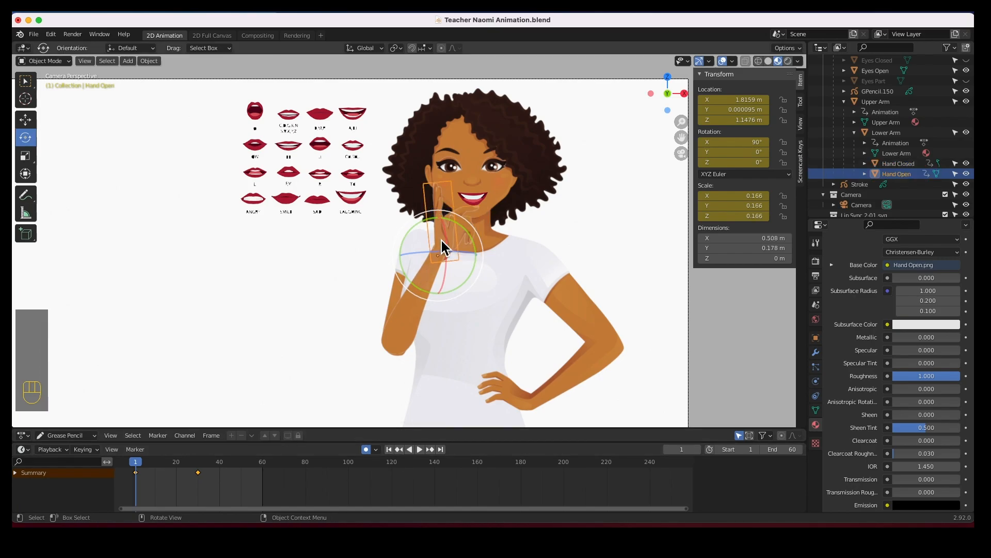
{"action": "left_click_drag", "start_coordinate": [474, 243], "coordinate": [476, 256]}
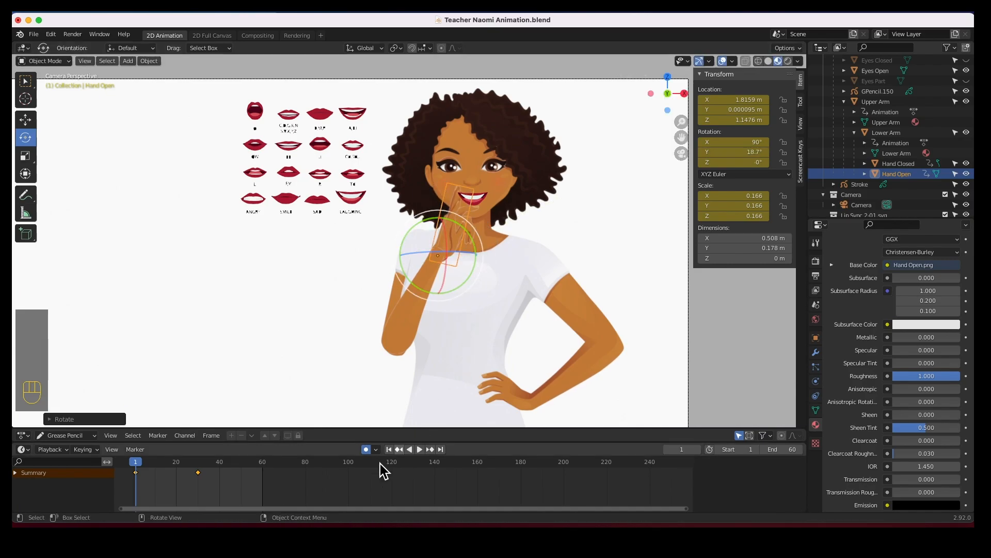
Play the animation, then examine the open hand up close along with its object data and material properties.
{"action": "left_click", "coordinate": [420, 449]}
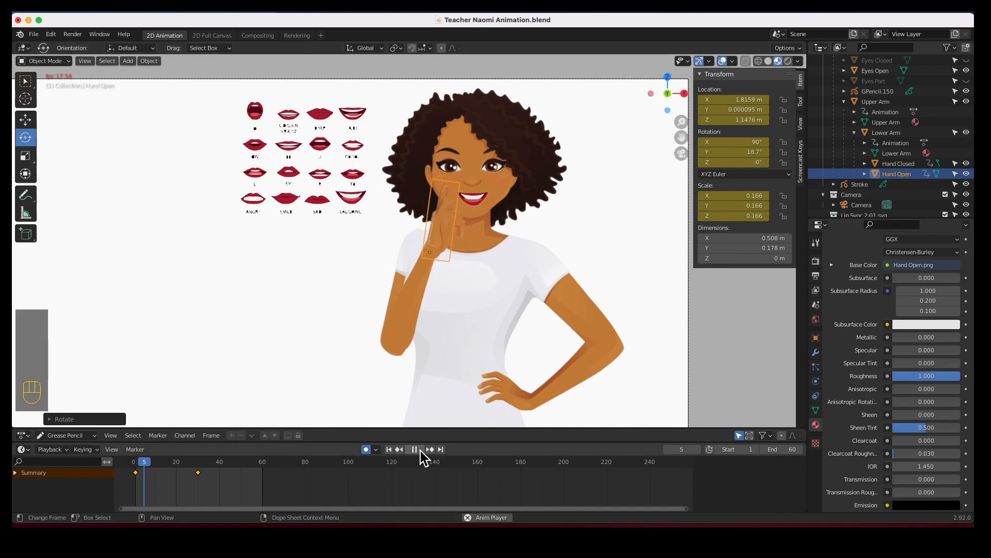
{"action": "left_click", "coordinate": [419, 450]}
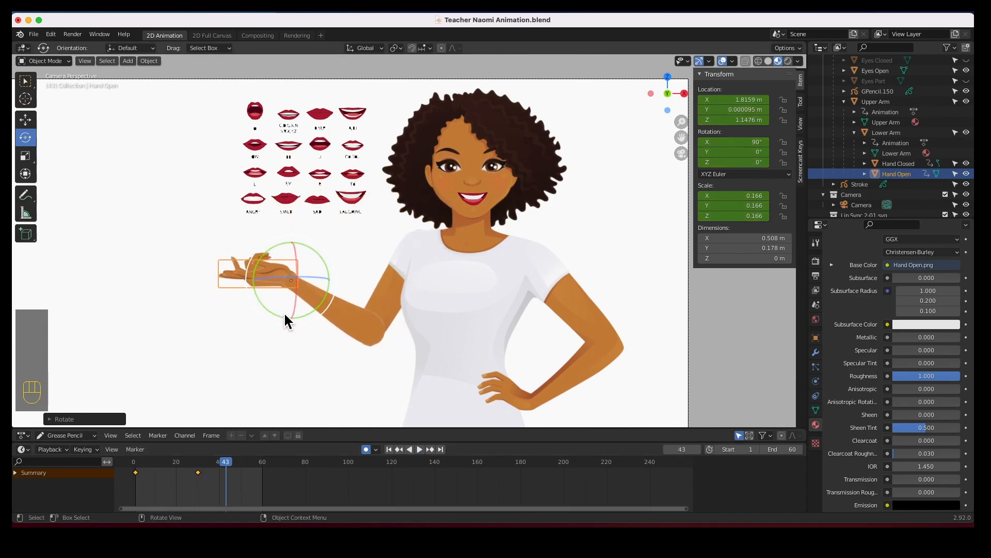
{"action": "scroll", "coordinate": [226, 290], "scroll_direction": "up", "scroll_amount": 4}
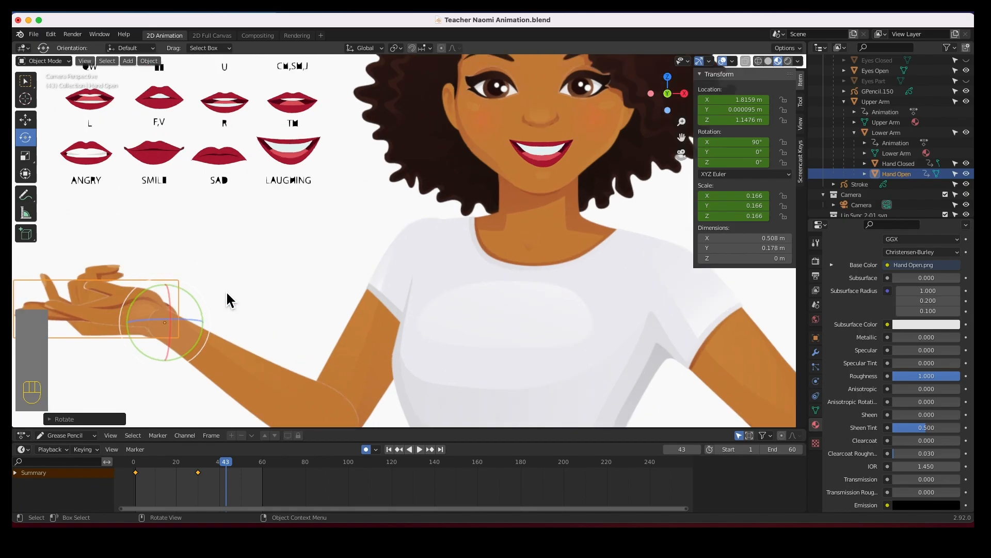
{"action": "scroll", "coordinate": [226, 290], "scroll_direction": "down", "scroll_amount": 1}
{"action": "middle_click_drag", "start_coordinate": [271, 254], "coordinate": [359, 259], "text": "shift"}
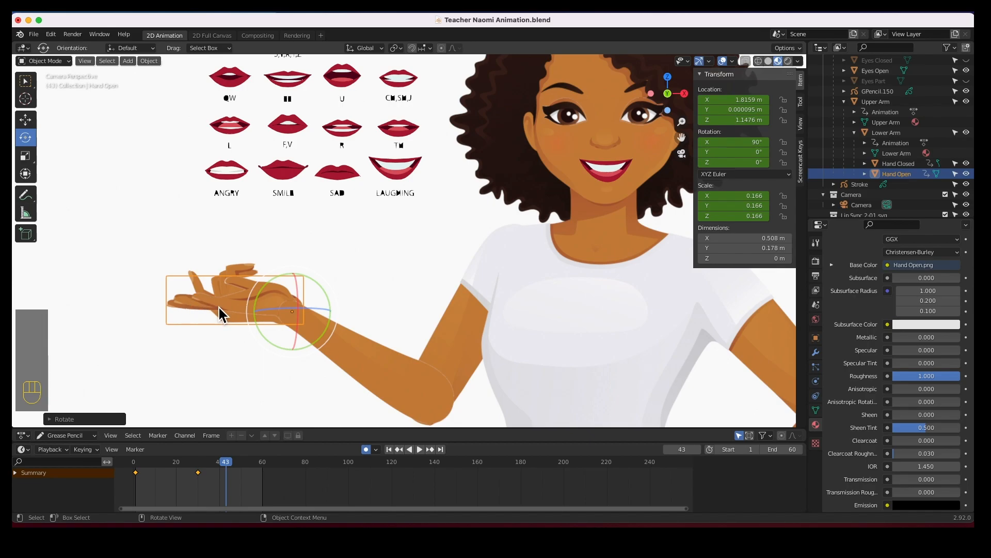
{"action": "left_click", "coordinate": [816, 410]}
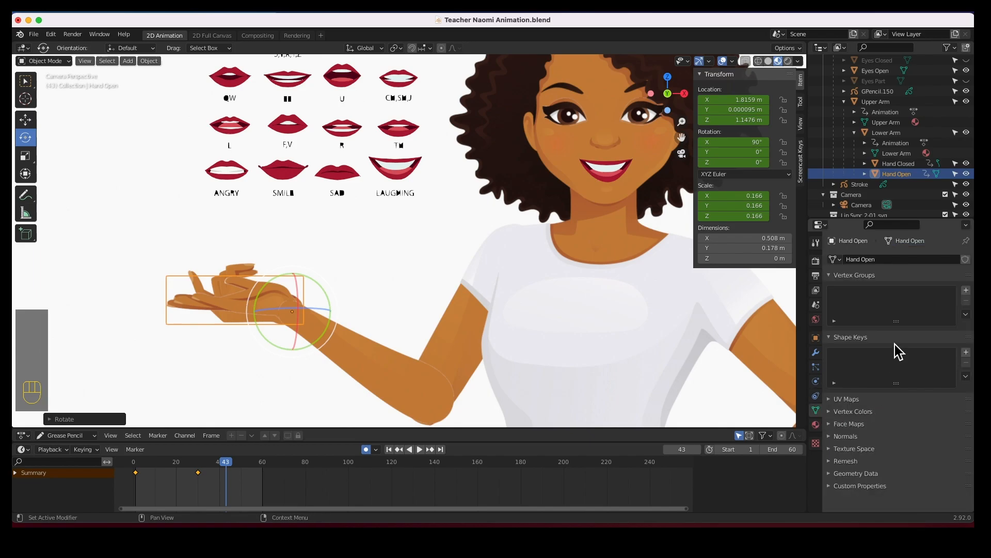
{"action": "left_click", "coordinate": [817, 425]}
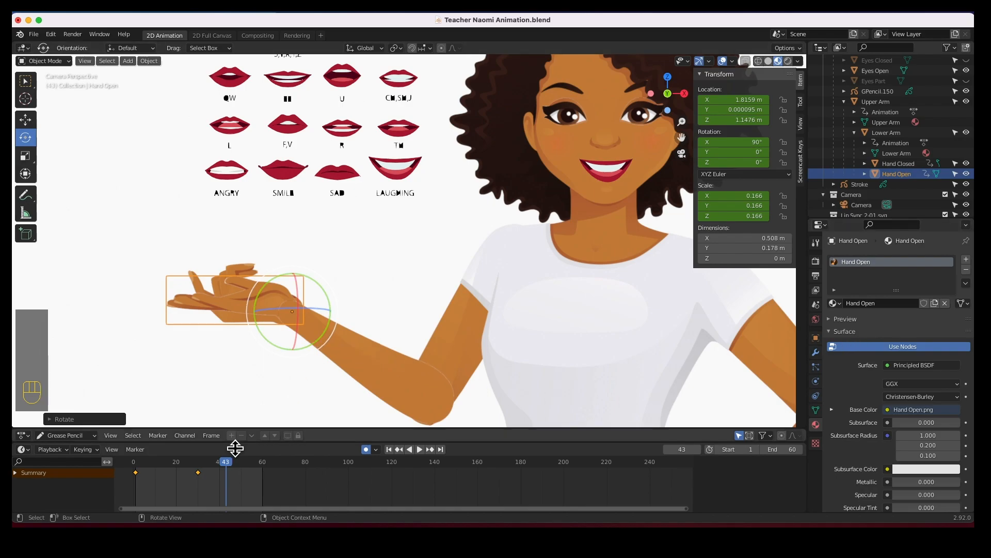
At frame 20, hide the open hand and insert a scale keyframe on the closed hand.
{"action": "left_click_drag", "start_coordinate": [225, 462], "coordinate": [177, 468]}
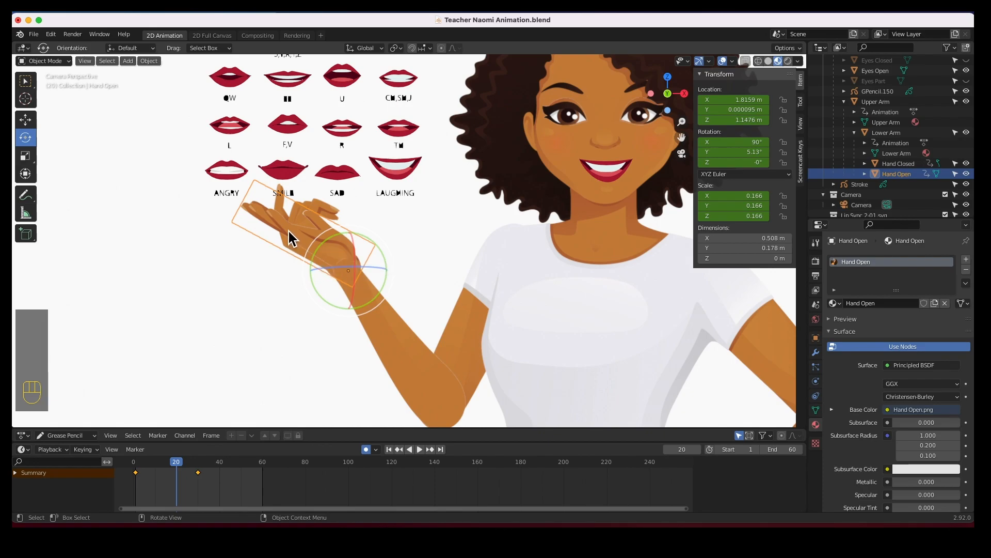
{"action": "left_click", "coordinate": [966, 174]}
{"action": "left_click", "coordinate": [321, 238]}
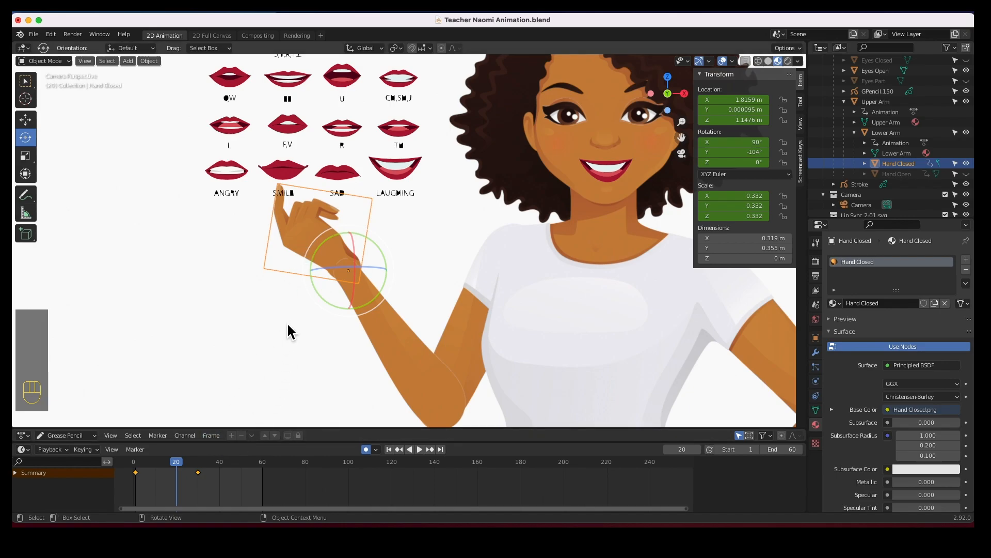
{"action": "key", "text": "i"}
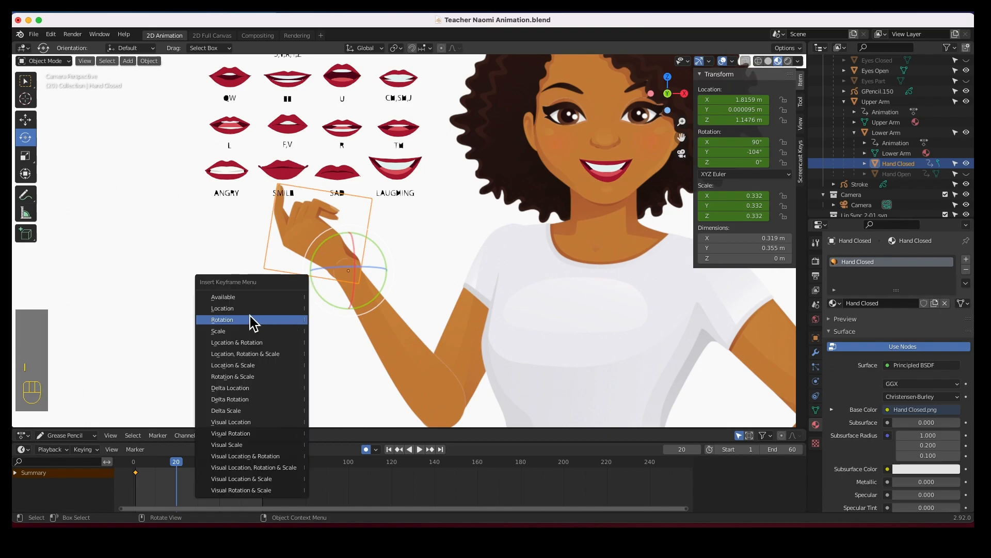
{"action": "left_click", "coordinate": [231, 331]}
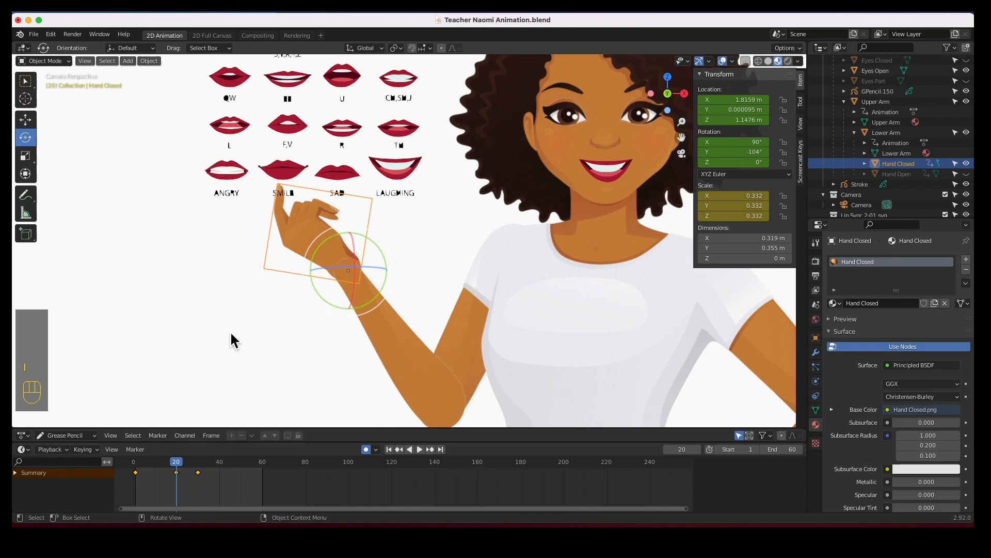
At frame 21, set the closed hand's scale to 0 on X, Y and Z.
{"action": "mouse_move", "coordinate": [176, 462]}
{"action": "left_mouse_down"}
{"action": "mouse_move", "coordinate": [153, 463]}
{"action": "mouse_move", "coordinate": [193, 465]}
{"action": "mouse_move", "coordinate": [142, 464]}
{"action": "mouse_move", "coordinate": [194, 466]}
{"action": "mouse_move", "coordinate": [165, 467]}
{"action": "mouse_move", "coordinate": [181, 466]}
{"action": "left_mouse_up"}
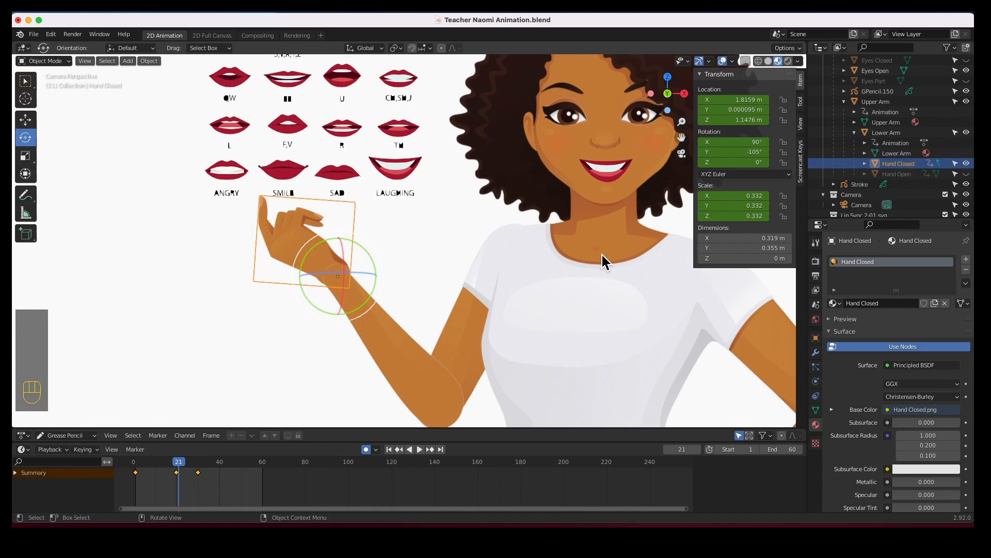
{"action": "left_click", "coordinate": [736, 203]}
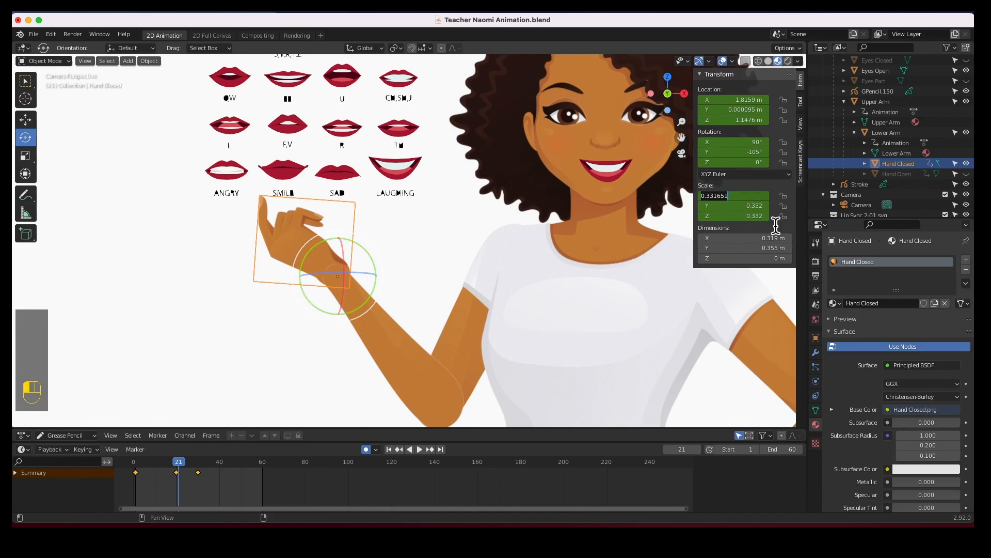
{"action": "type", "text": "00"}
{"action": "key", "text": "Tab"}
{"action": "type", "text": "0"}
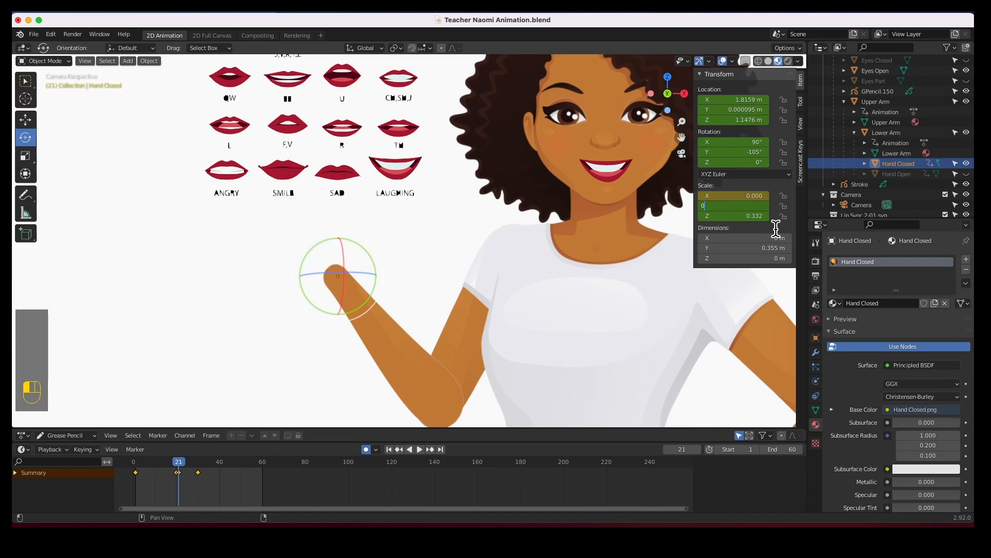
{"action": "key", "text": "Tab"}
{"action": "type", "text": "0"}
{"action": "key", "text": "Tab"}
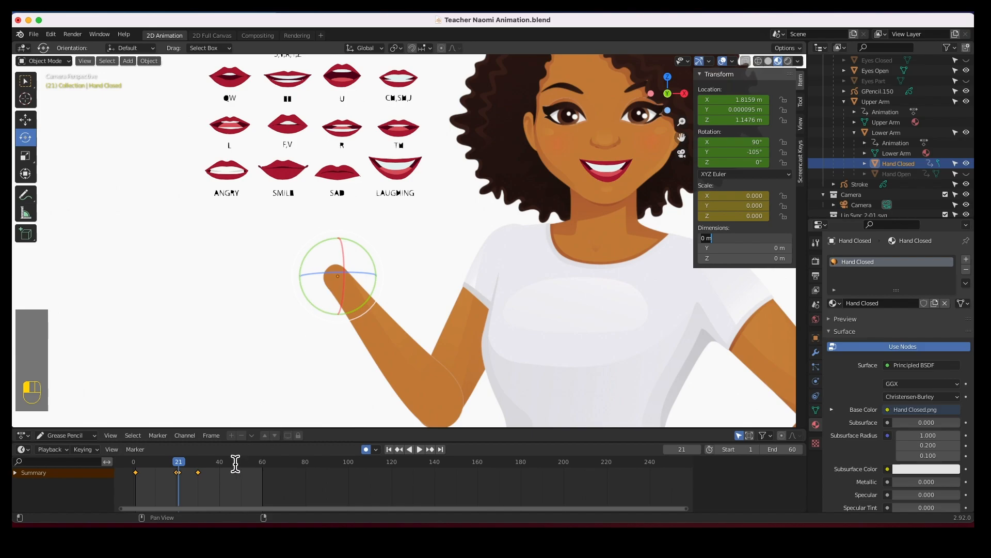
Scrub back to the start and play the animation to check the hand swap.
{"action": "left_click", "coordinate": [180, 463]}
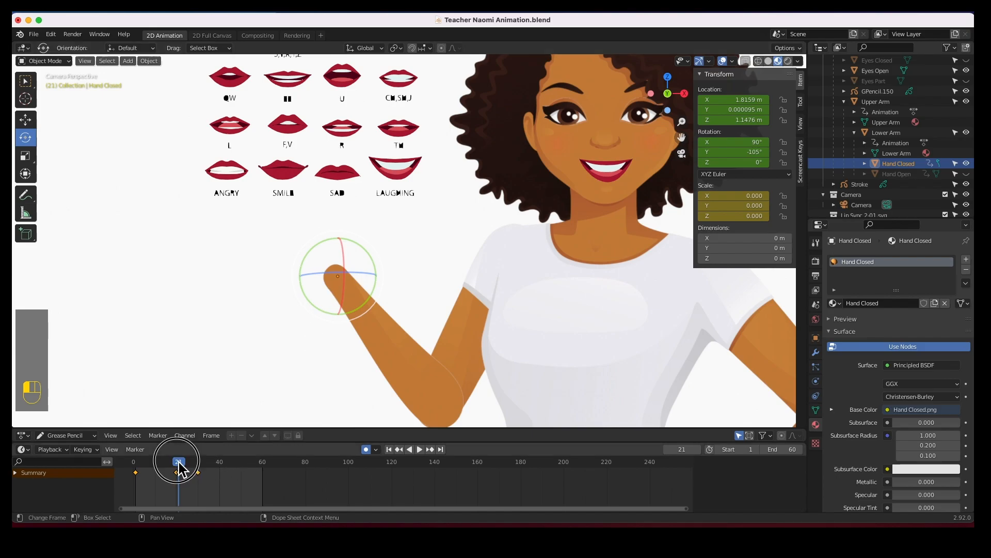
{"action": "left_click_drag", "start_coordinate": [157, 471], "coordinate": [137, 465]}
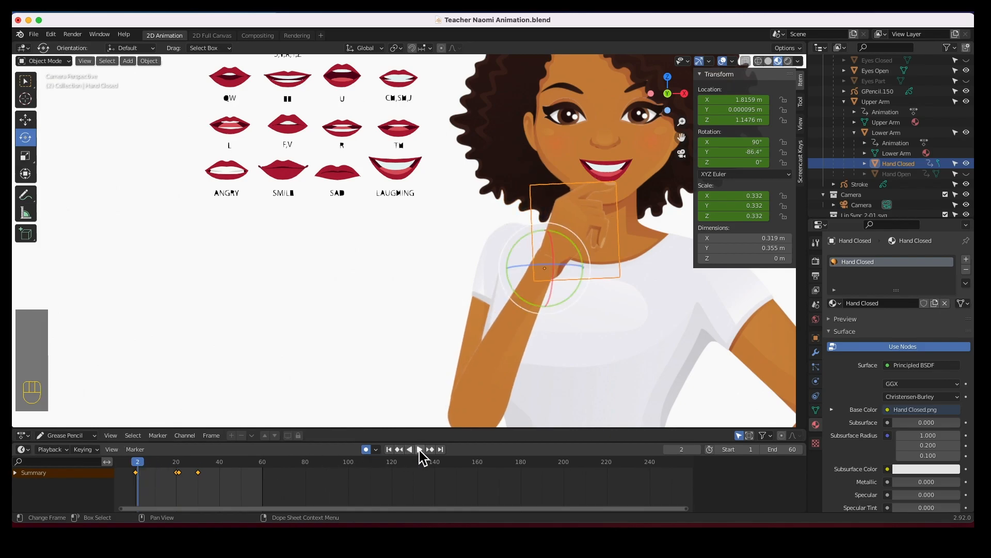
{"action": "left_click", "coordinate": [420, 450]}
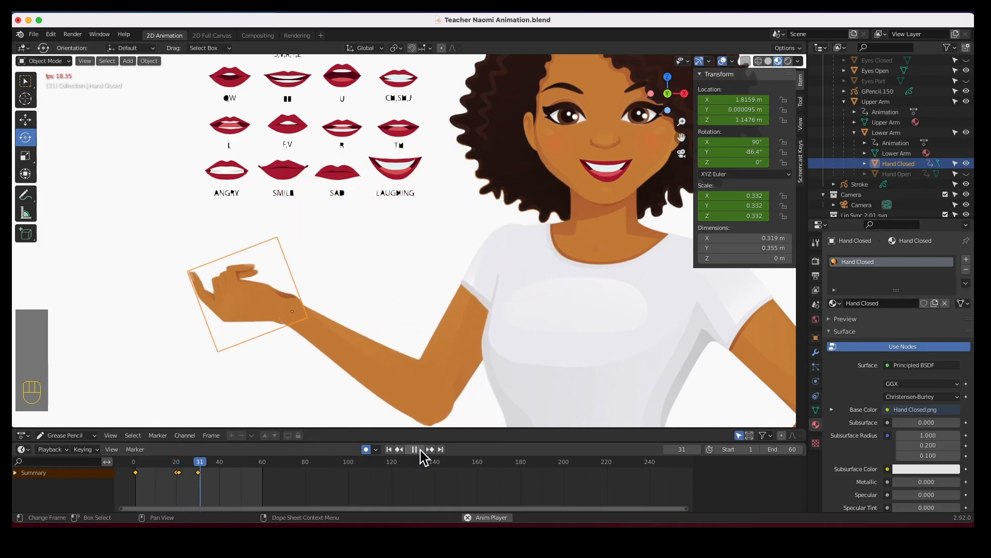
{"action": "left_click", "coordinate": [419, 450]}
At frame 30, set the closed hand's scale to 0 on X, Y and Z.
{"action": "left_click_drag", "start_coordinate": [246, 461], "coordinate": [200, 467]}
{"action": "left_click", "coordinate": [201, 479]}
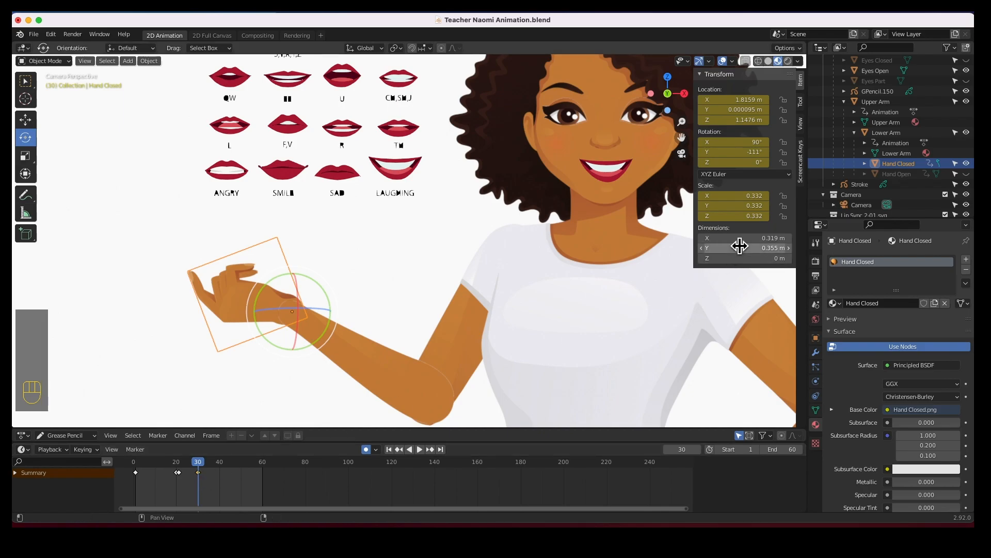
{"action": "left_click", "coordinate": [744, 196]}
{"action": "type", "text": "0"}
{"action": "key", "text": "Tab"}
{"action": "type", "text": "0"}
{"action": "key", "text": "Tab"}
{"action": "type", "text": "0"}
{"action": "key", "text": "Tab"}
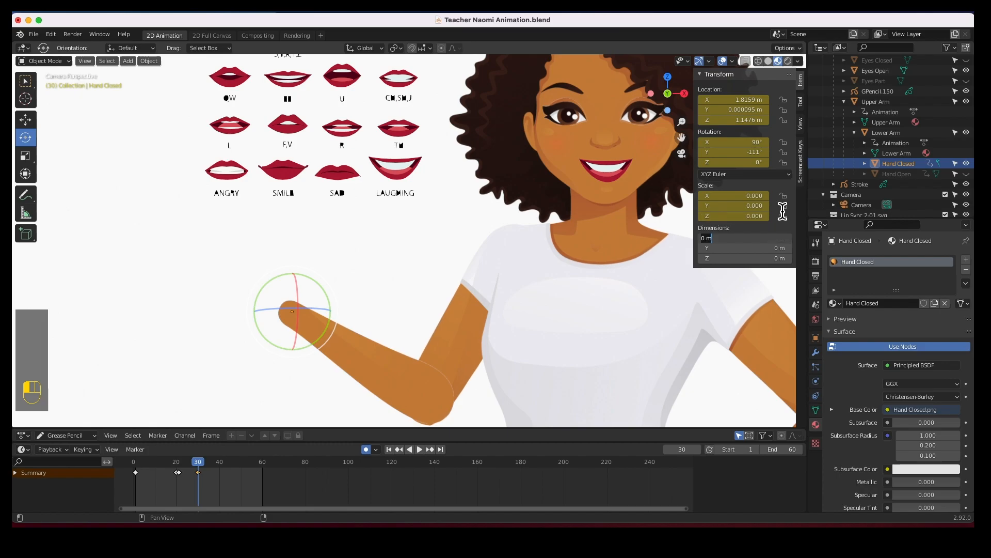
{"action": "left_click", "coordinate": [783, 211]}
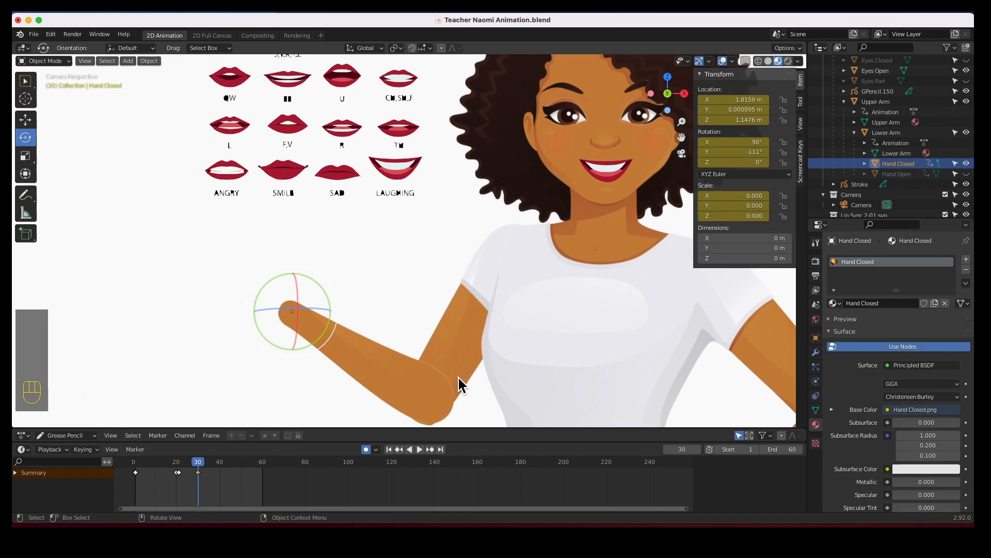
Replay the animation from the start to review the result.
{"action": "left_click", "coordinate": [389, 448]}
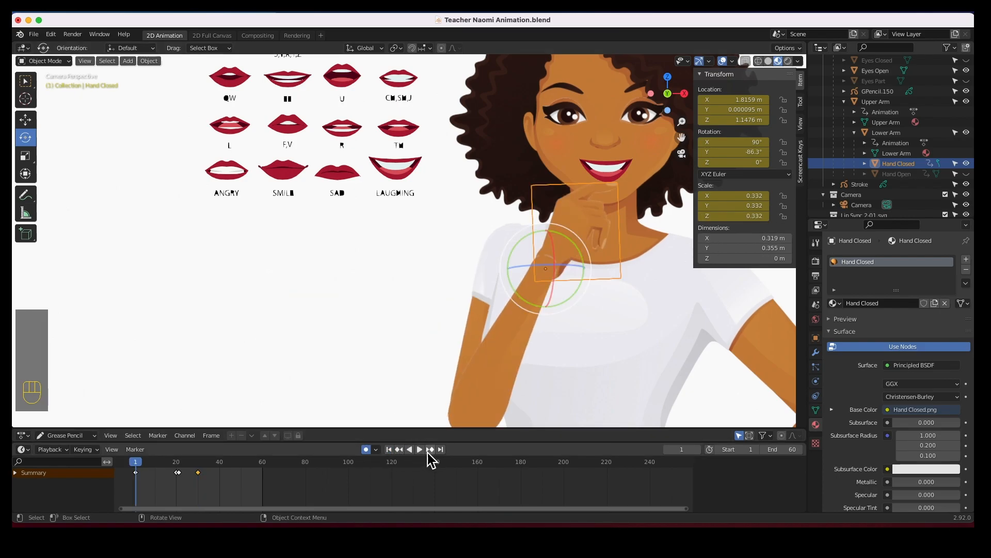
{"action": "left_click", "coordinate": [419, 449]}
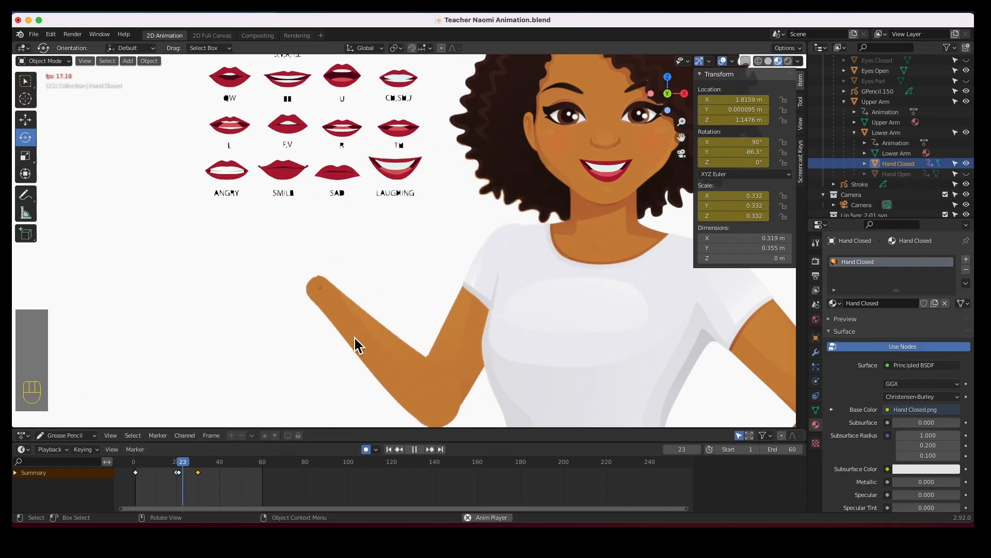
{"action": "left_click", "coordinate": [415, 449]}
At frame 20, hide the closed hand and unhide the open hand in the viewport.
{"action": "left_click_drag", "start_coordinate": [264, 468], "coordinate": [177, 467]}
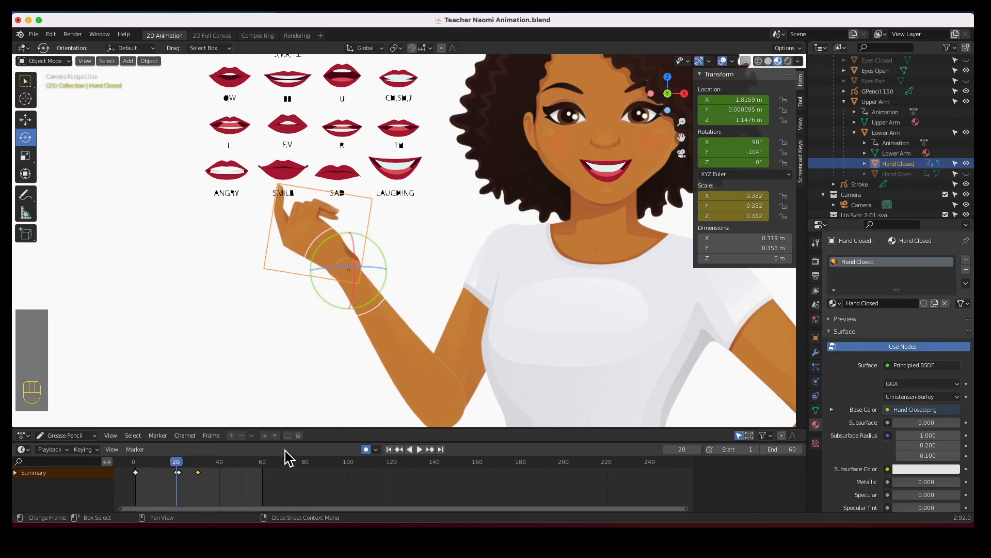
{"action": "left_click", "coordinate": [967, 163]}
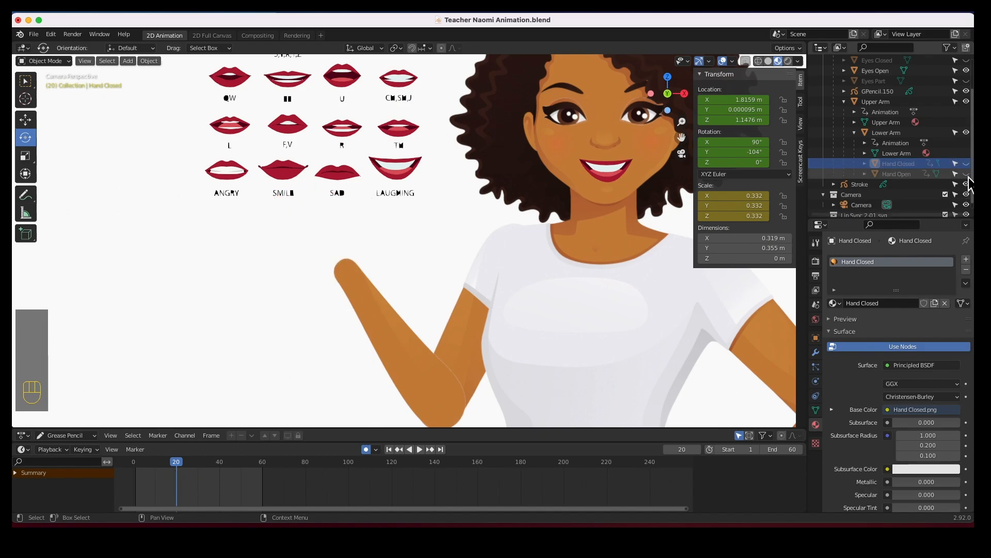
{"action": "left_click", "coordinate": [966, 174]}
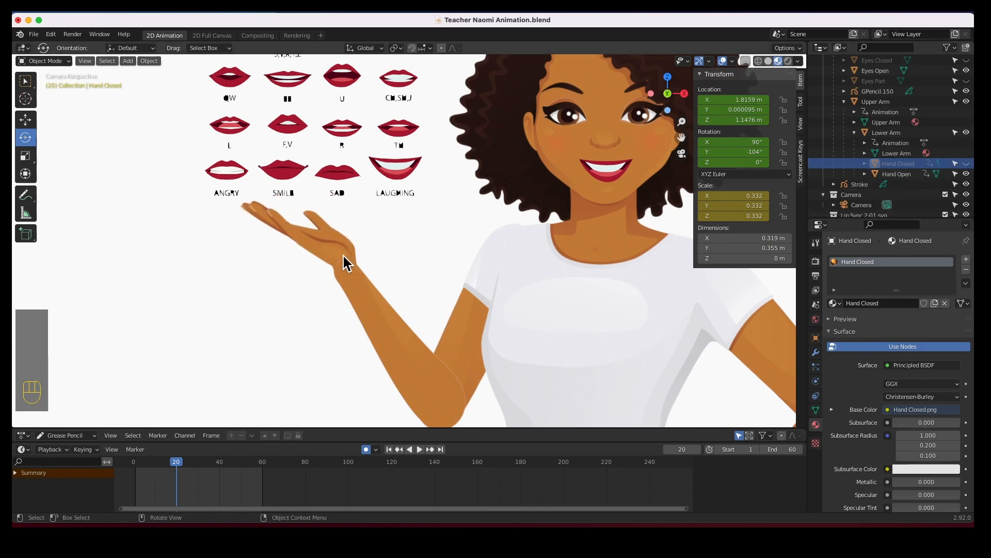
Select the open hand and set its scale to 0 on X, Y and Z.
{"action": "left_click", "coordinate": [316, 247]}
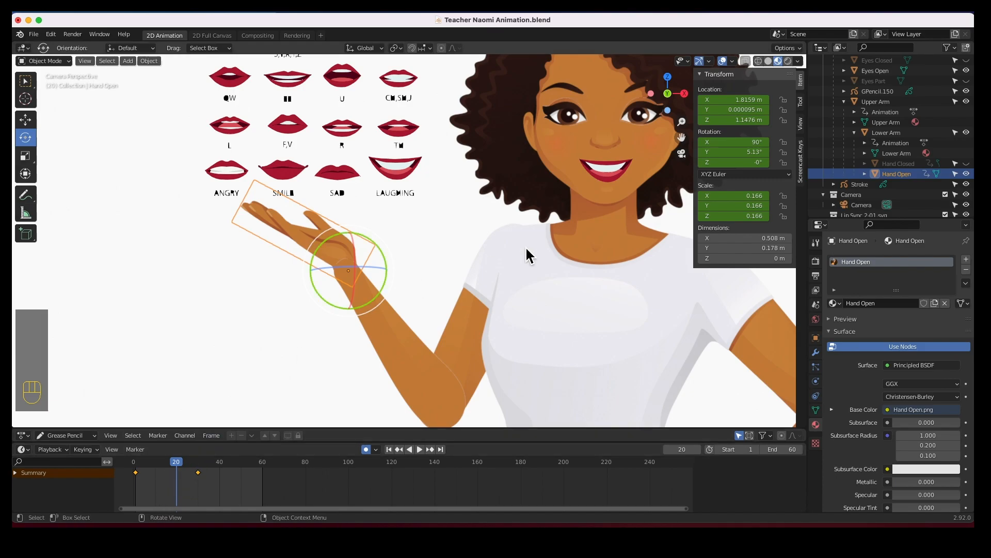
{"action": "left_click", "coordinate": [759, 197]}
{"action": "type", "text": "0"}
{"action": "key", "text": "Tab"}
{"action": "type", "text": "0"}
{"action": "key", "text": "Tab"}
{"action": "type", "text": "0"}
{"action": "key", "text": "Tab"}
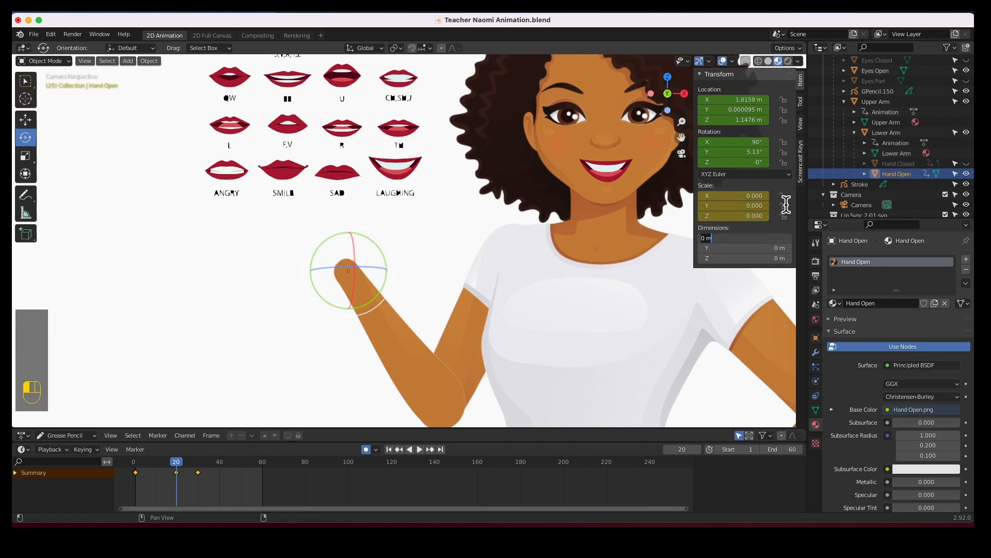
At frame 1, set the open hand's scale to 0 on X, Y and Z.
{"action": "key", "text": "Escape"}
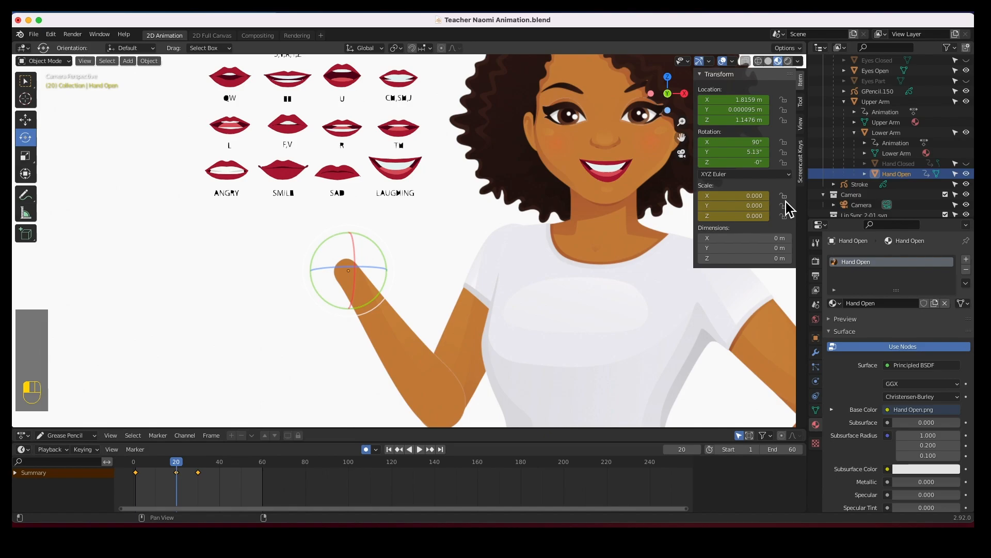
{"action": "left_click", "coordinate": [174, 465]}
{"action": "left_click_drag", "start_coordinate": [173, 467], "coordinate": [135, 469]}
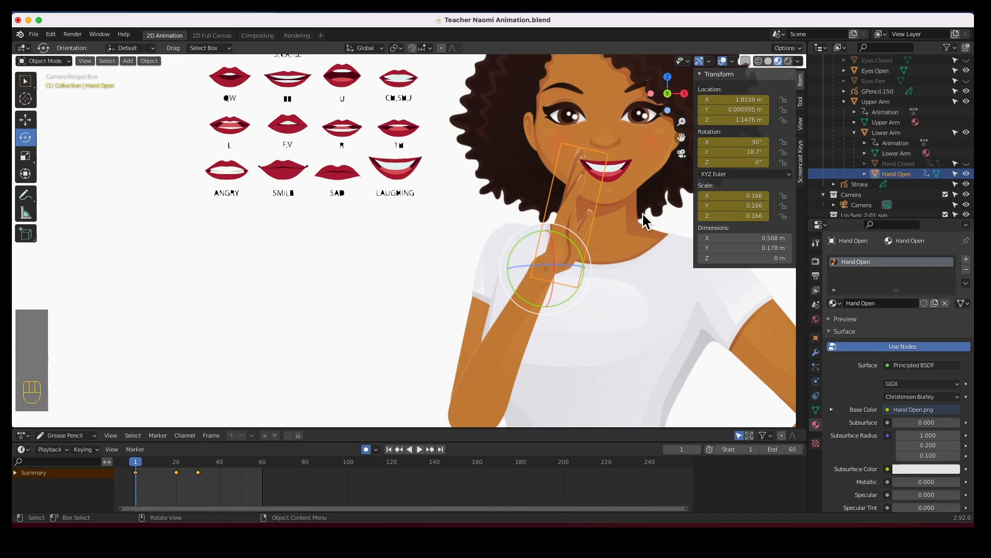
{"action": "left_click", "coordinate": [748, 196]}
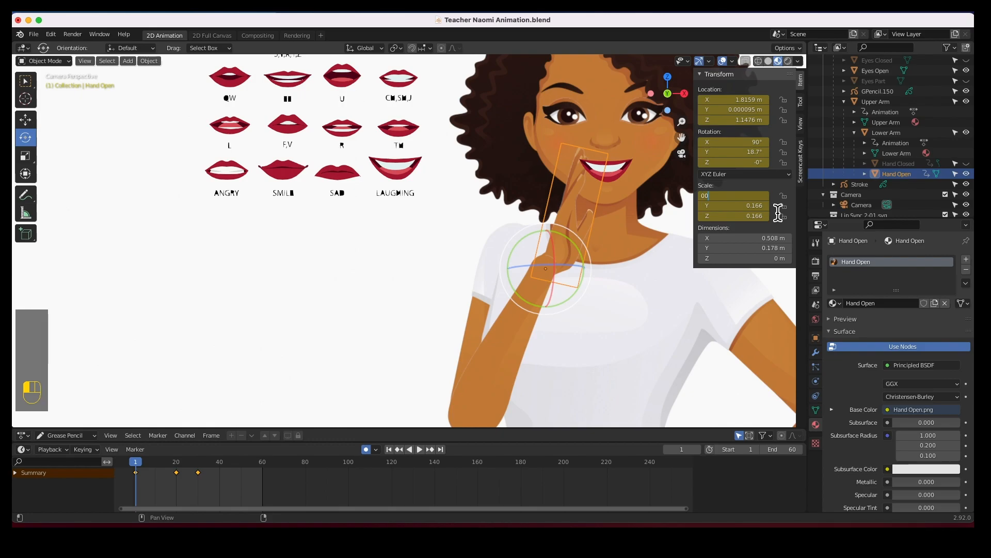
{"action": "key", "text": "Tab"}
{"action": "type", "text": "0"}
{"action": "key", "text": "Tab"}
{"action": "type", "text": "0"}
{"action": "key", "text": "Tab"}
{"action": "key", "text": "Return"}
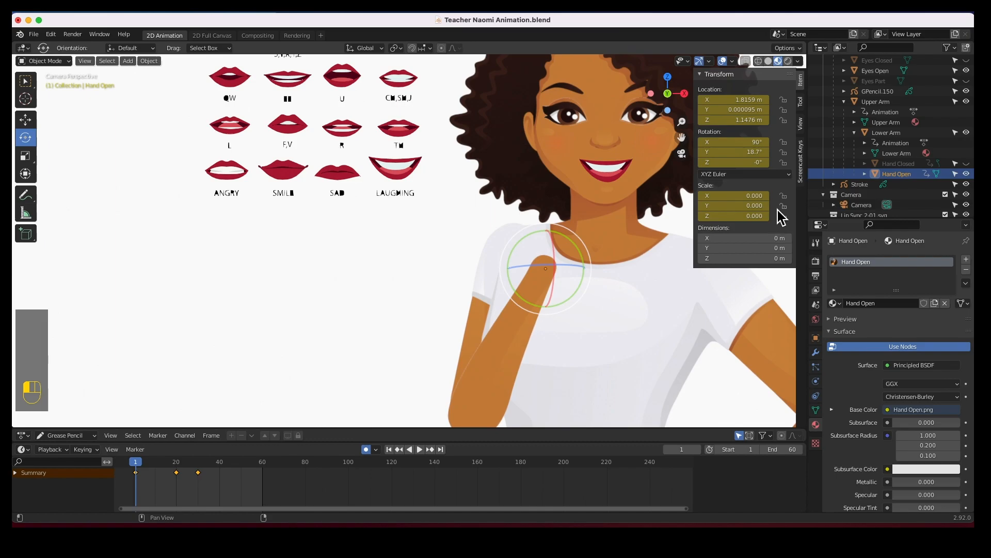
At frame 21, set the open hand's scale to 0.166 on X, Y and Z.
{"action": "left_click", "coordinate": [137, 468]}
{"action": "left_click_drag", "start_coordinate": [137, 468], "coordinate": [213, 464]}
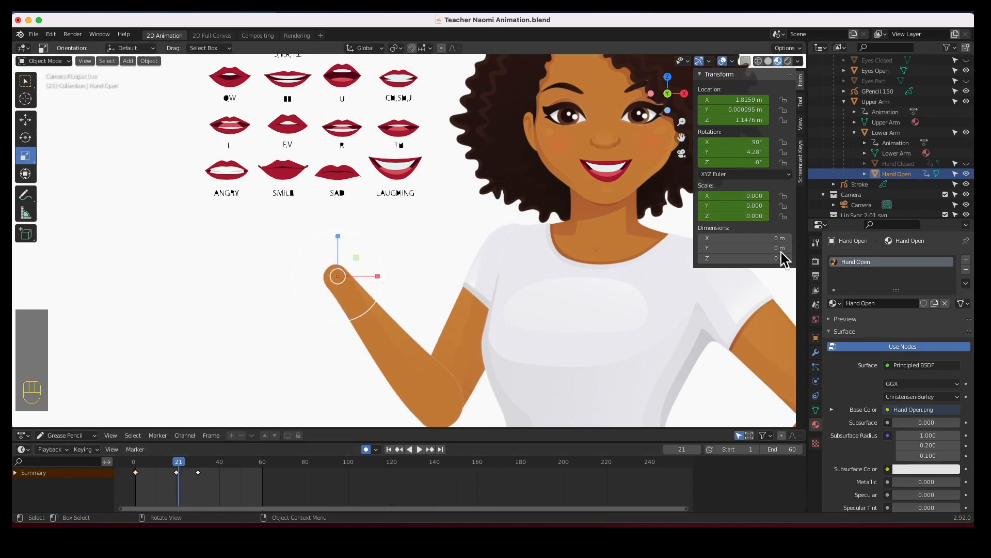
{"action": "left_click", "coordinate": [763, 198]}
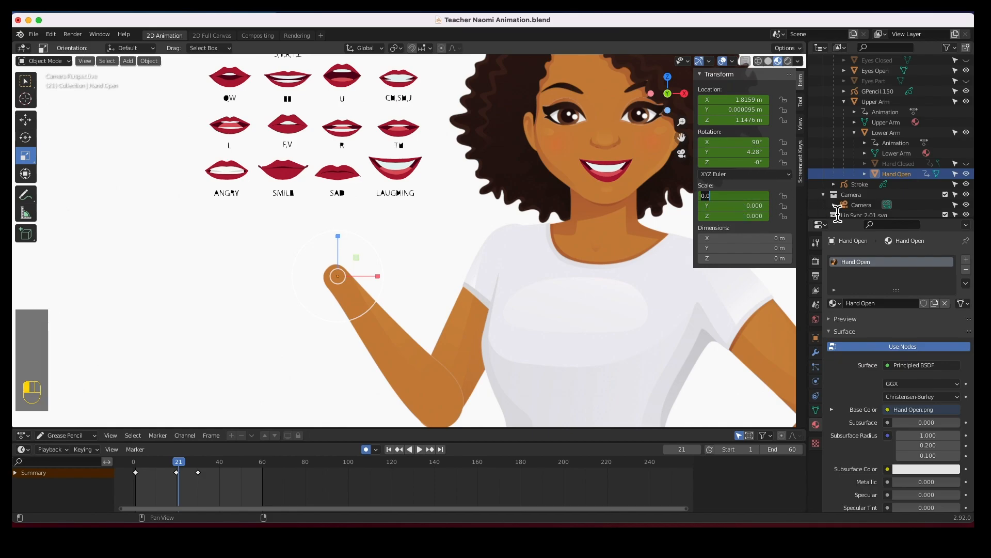
{"action": "type", "text": ".166"}
{"action": "key", "text": "Tab"}
{"action": "type", "text": ".166"}
{"action": "key", "text": "Tab"}
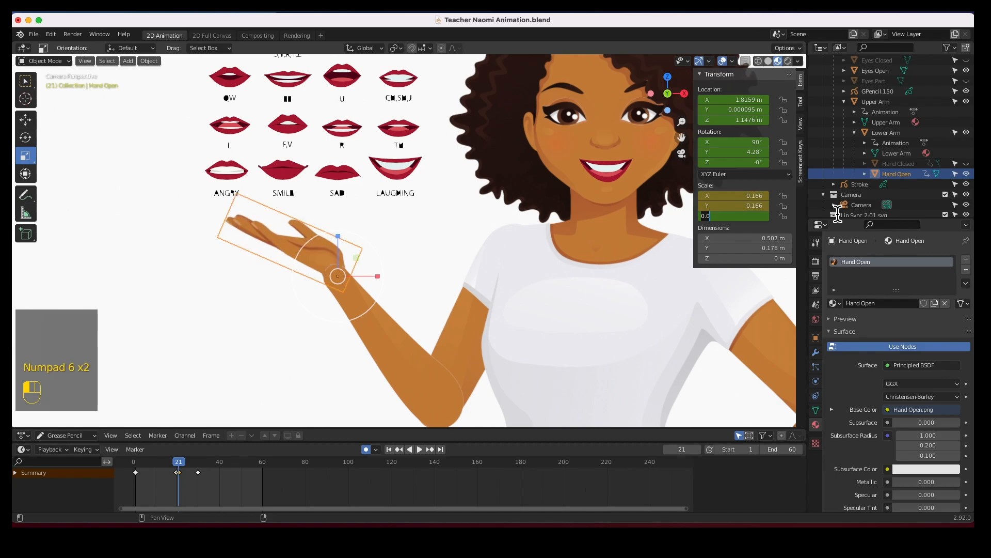
{"action": "type", "text": ".166"}
{"action": "left_click", "coordinate": [837, 216]}
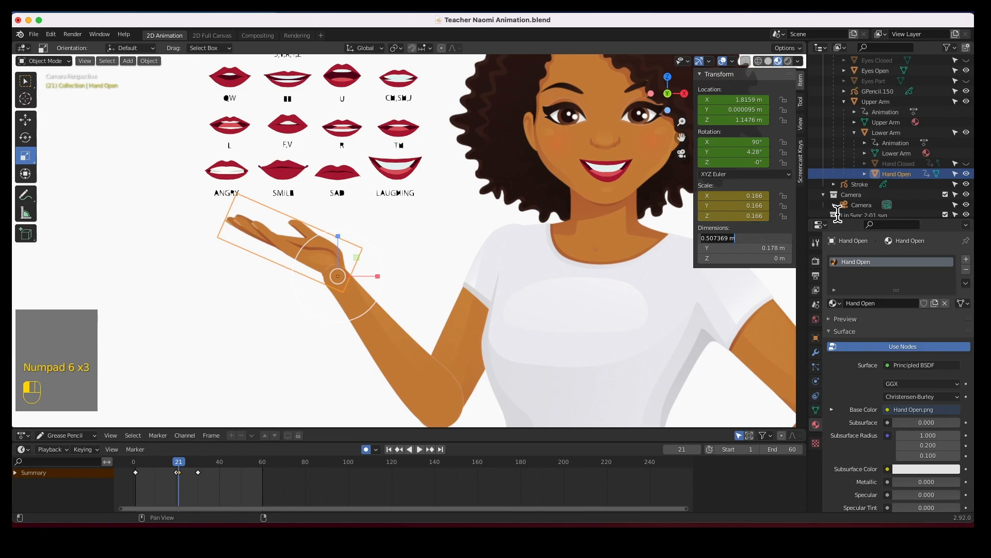
Unhide the closed hand and play the animation from frame 1 to review the hand swap.
{"action": "left_click_drag", "start_coordinate": [175, 461], "coordinate": [135, 461]}
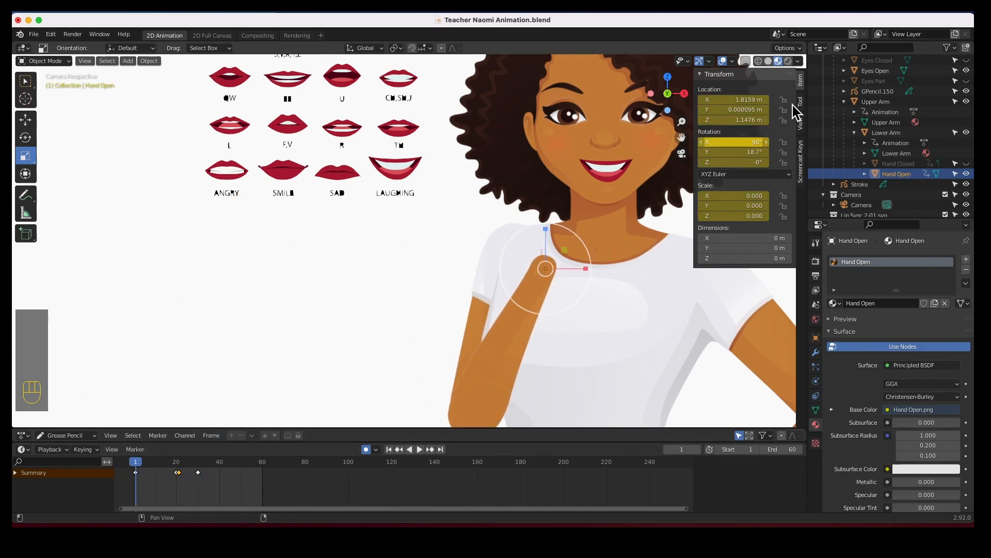
{"action": "key", "text": "n"}
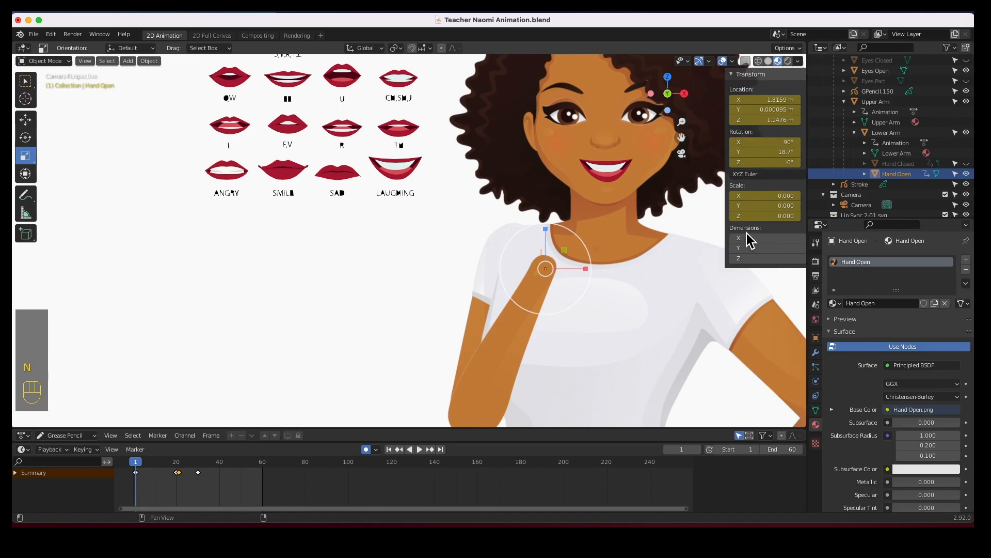
{"action": "left_click", "coordinate": [966, 163]}
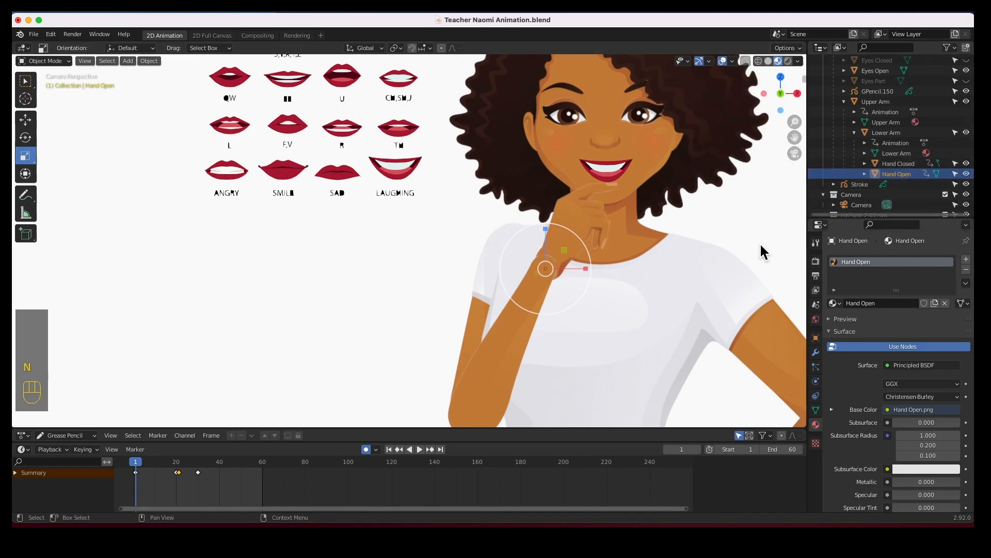
{"action": "left_click", "coordinate": [318, 292]}
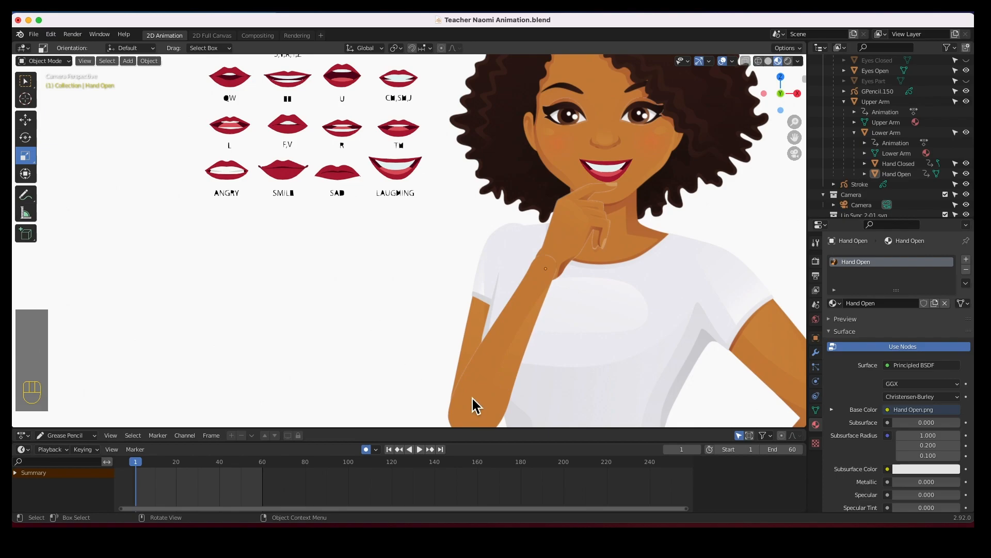
{"action": "left_click", "coordinate": [421, 450]}
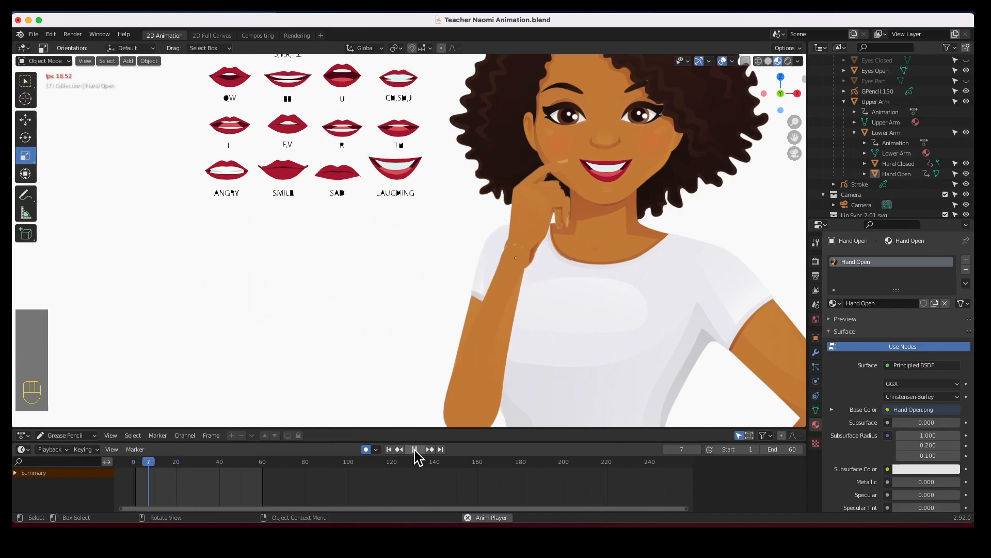
{"action": "left_click", "coordinate": [414, 449]}
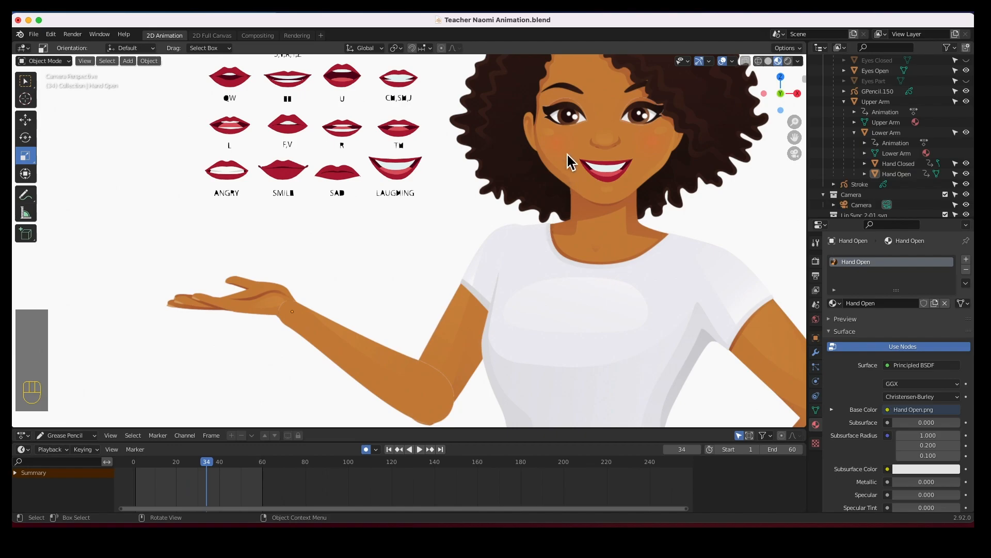
Zoom in on the face and make the Eyes Closed, Eyes Open and Eyes Part objects all visible.
{"action": "left_click", "coordinate": [572, 129]}
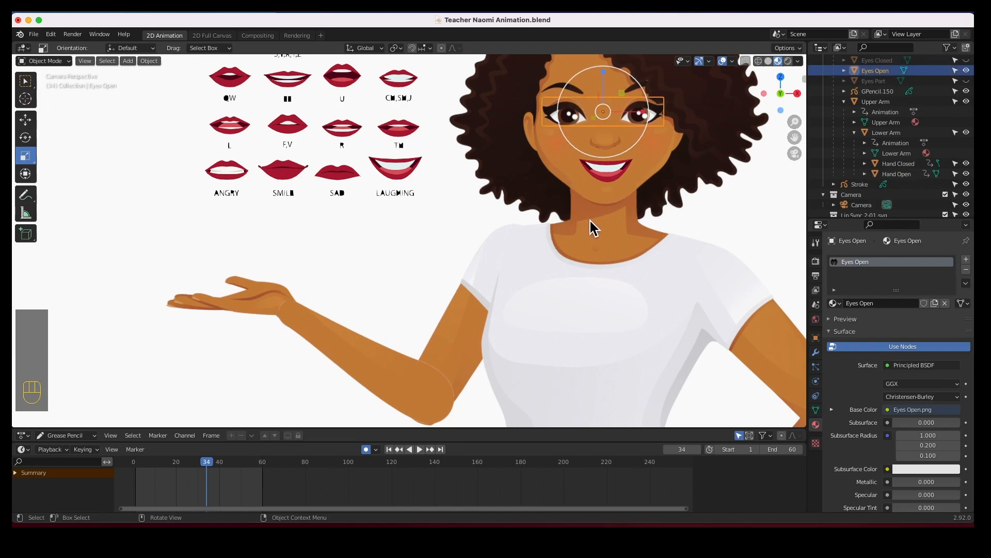
{"action": "middle_click_drag", "start_coordinate": [606, 182], "coordinate": [414, 302], "text": "shift"}
{"action": "scroll", "coordinate": [415, 296], "scroll_direction": "up", "scroll_amount": 2}
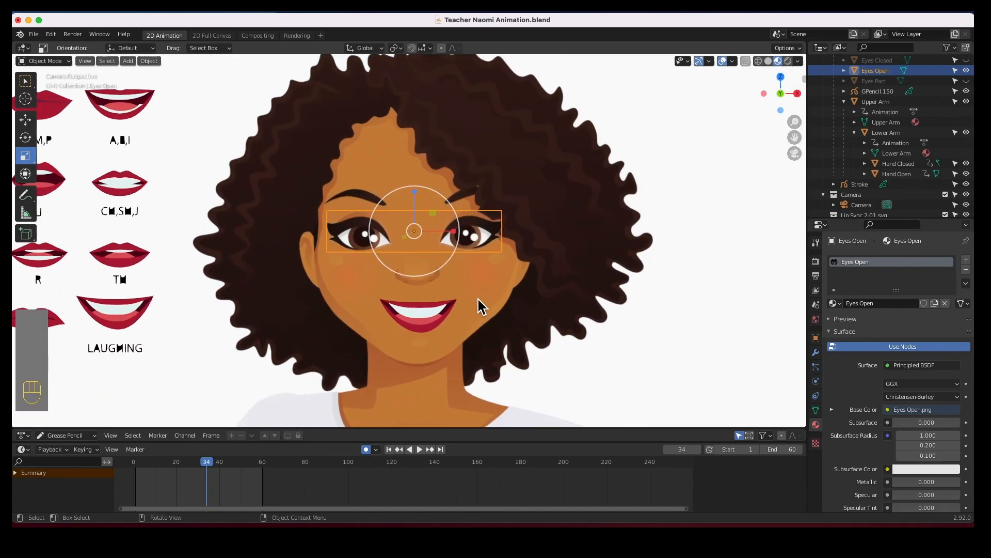
{"action": "left_click", "coordinate": [684, 306]}
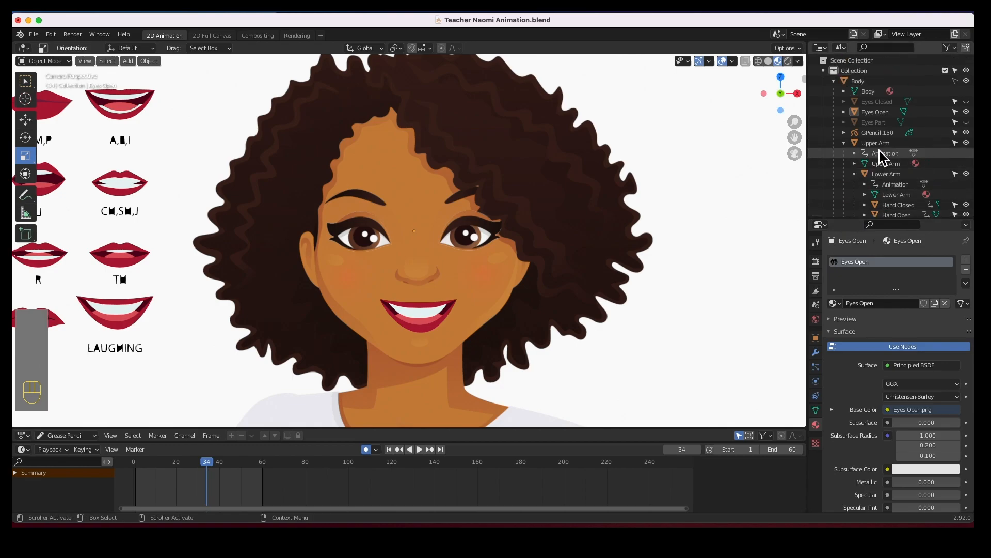
{"action": "scroll", "coordinate": [878, 145], "scroll_direction": "up", "scroll_amount": 4}
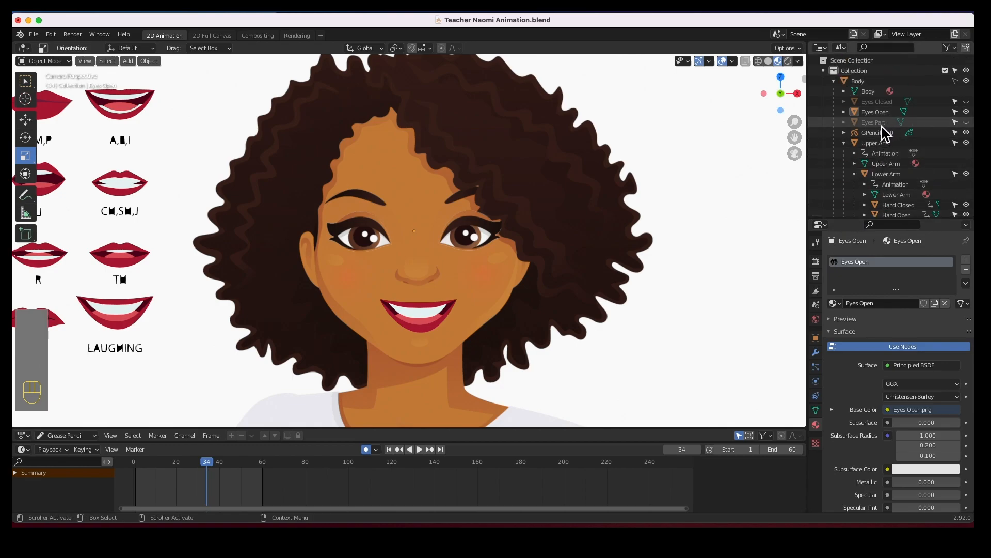
{"action": "left_click", "coordinate": [966, 123]}
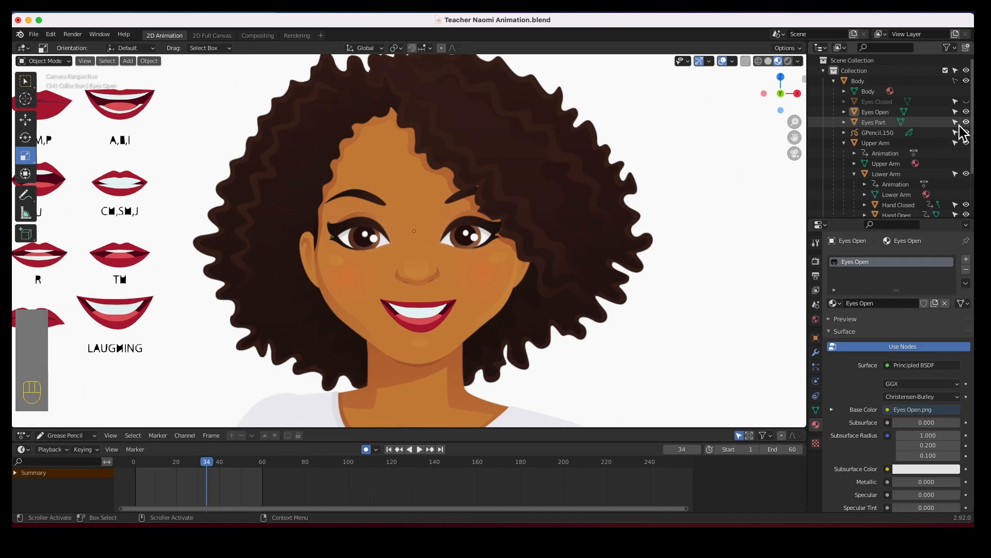
{"action": "left_click", "coordinate": [966, 112]}
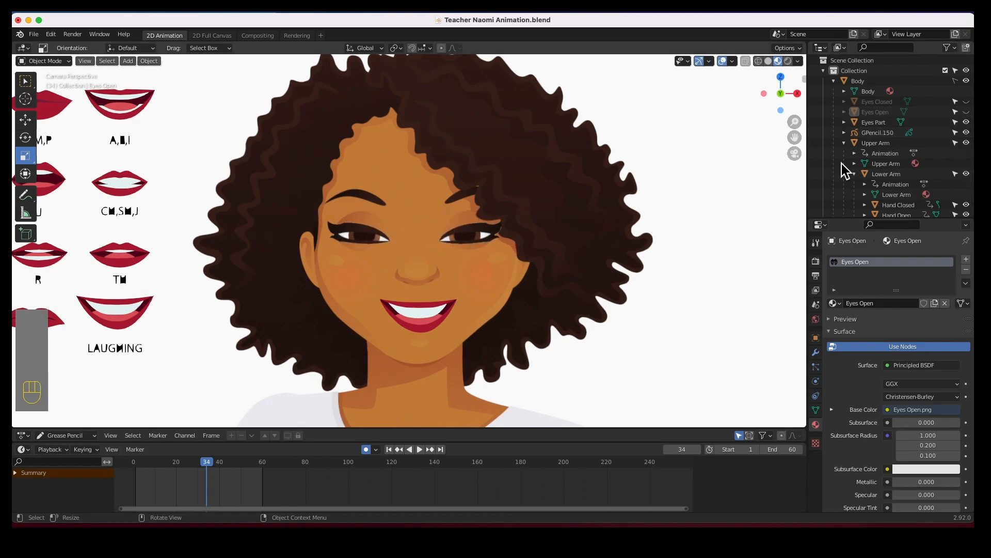
{"action": "left_click", "coordinate": [966, 112]}
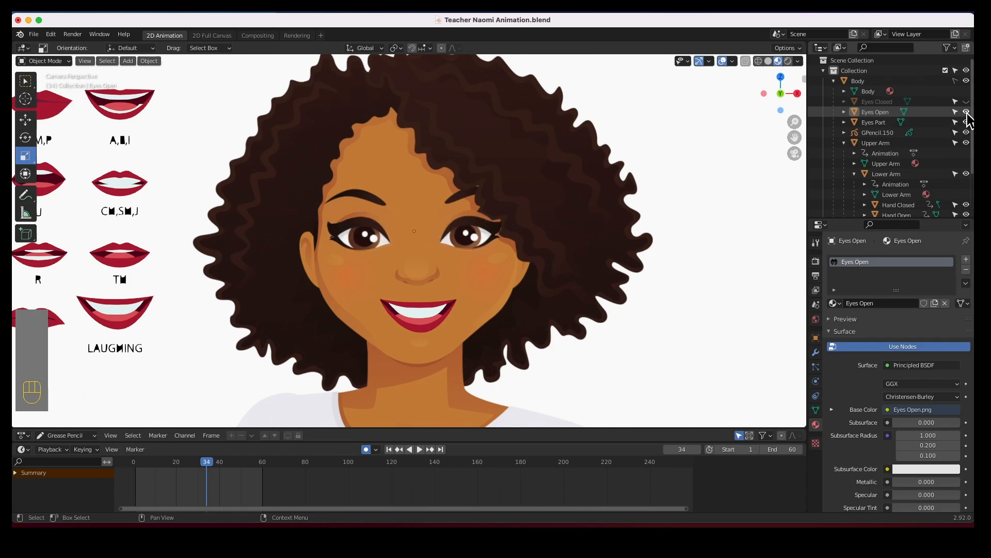
{"action": "left_click", "coordinate": [966, 112]}
{"action": "left_click", "coordinate": [967, 122]}
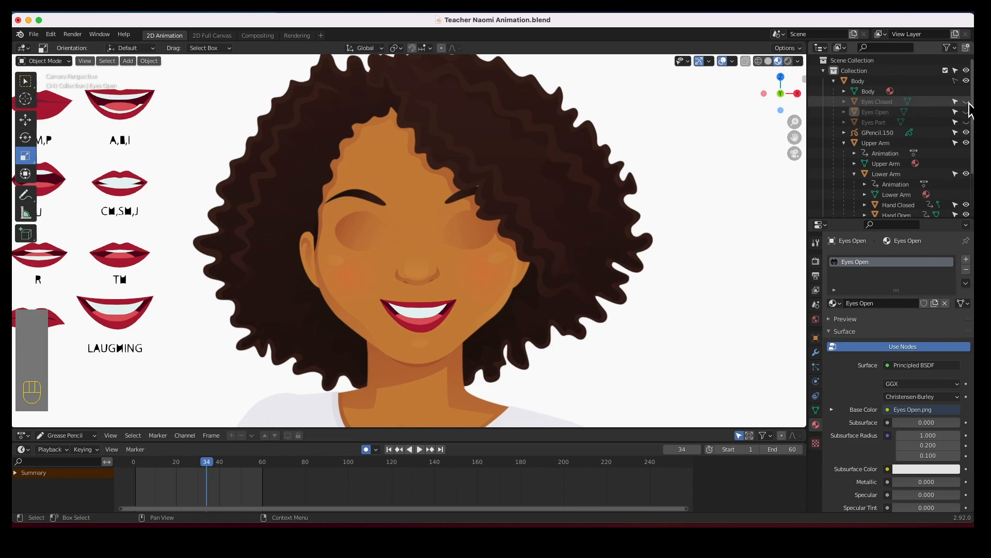
{"action": "left_click", "coordinate": [966, 102]}
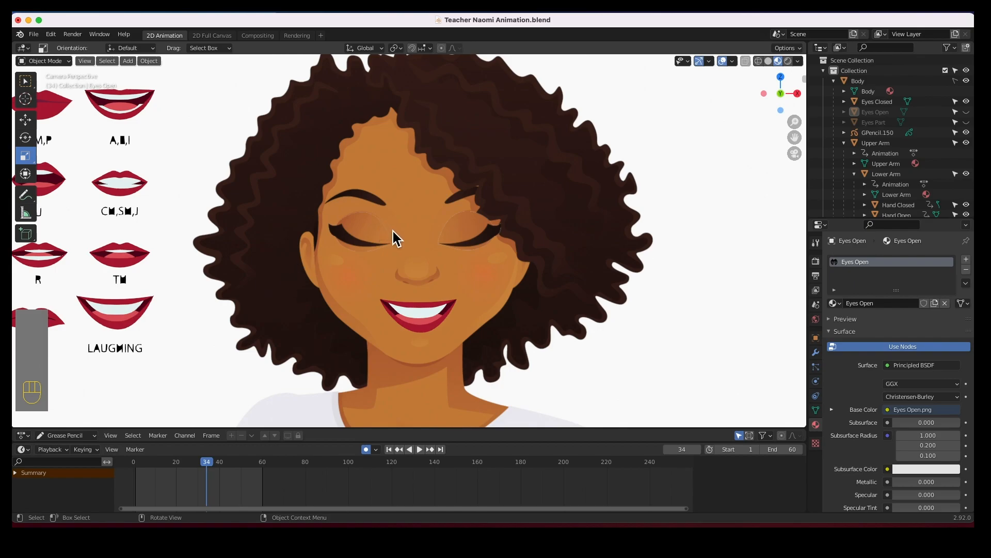
{"action": "left_click", "coordinate": [966, 113]}
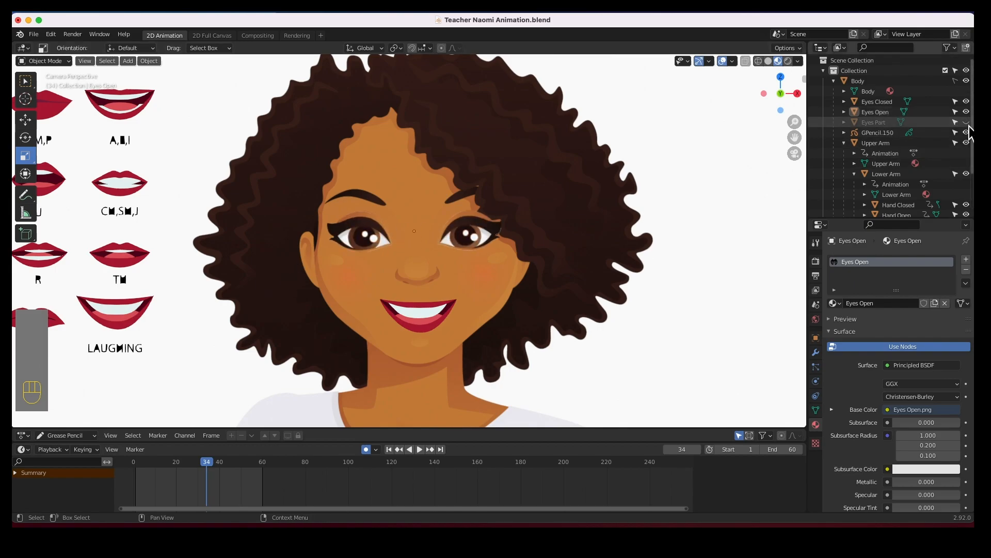
{"action": "left_click", "coordinate": [967, 123]}
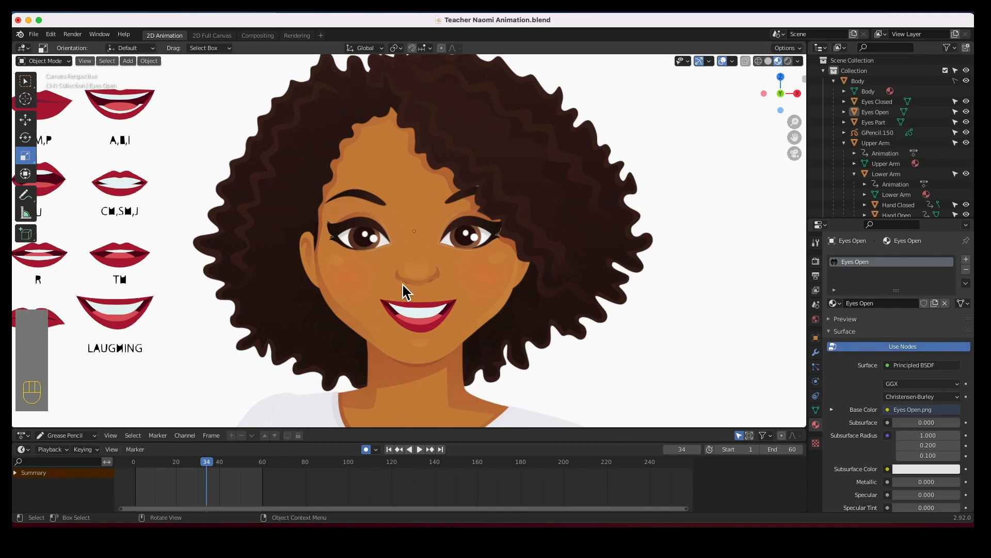
At frame 20, select the open eyes and insert a scale keyframe.
{"action": "left_click", "coordinate": [459, 235]}
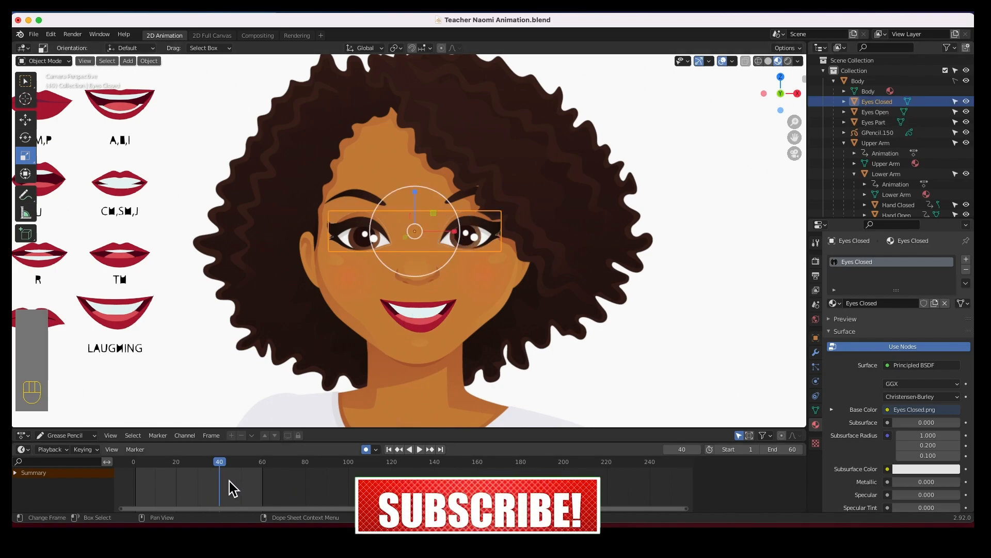
{"action": "left_click_drag", "start_coordinate": [229, 477], "coordinate": [177, 468]}
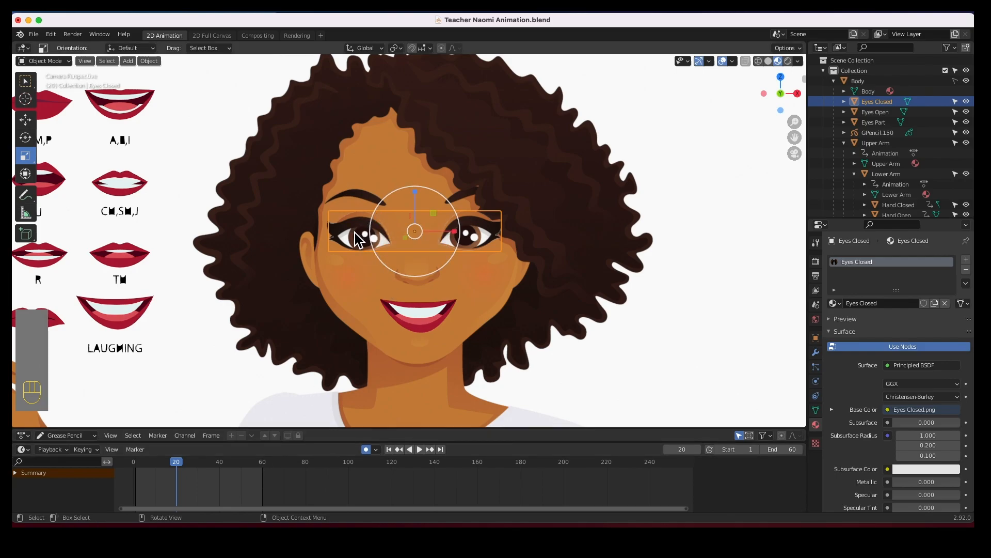
{"action": "left_click", "coordinate": [356, 234]}
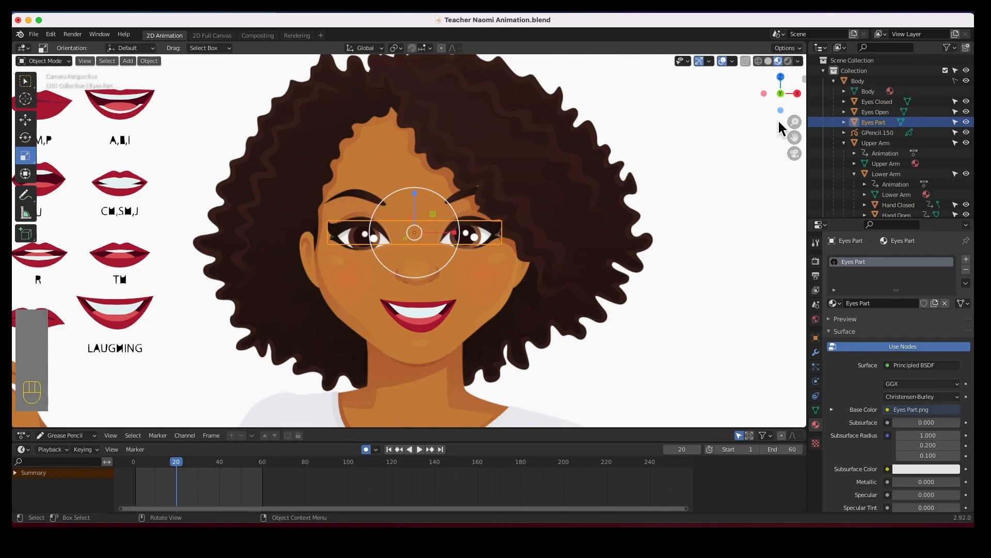
{"action": "left_click", "coordinate": [881, 114]}
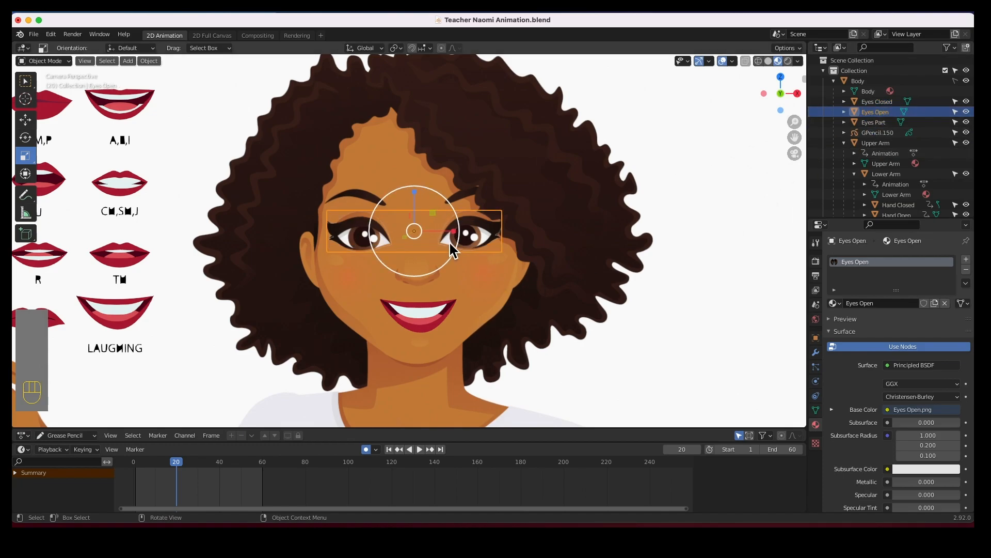
{"action": "key", "text": "i"}
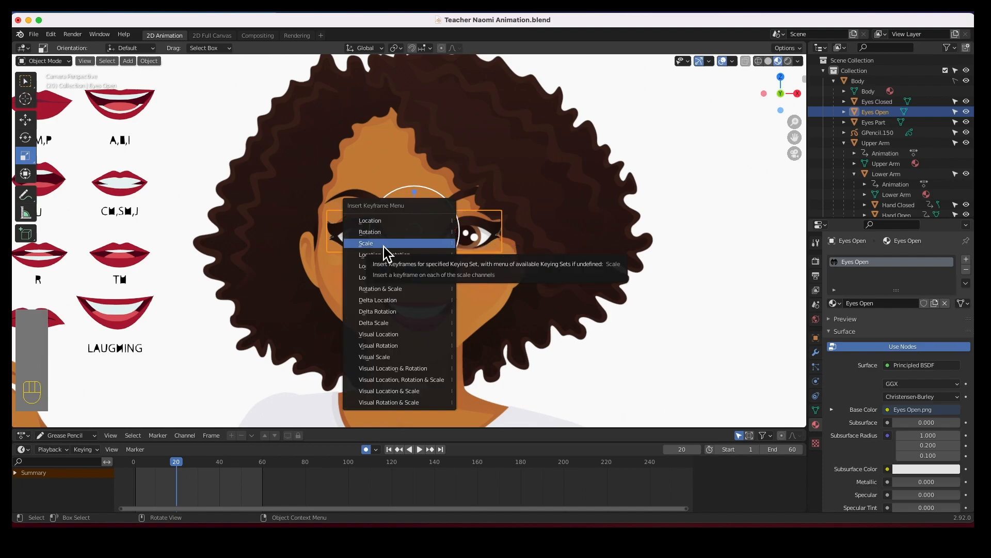
{"action": "left_click", "coordinate": [383, 243]}
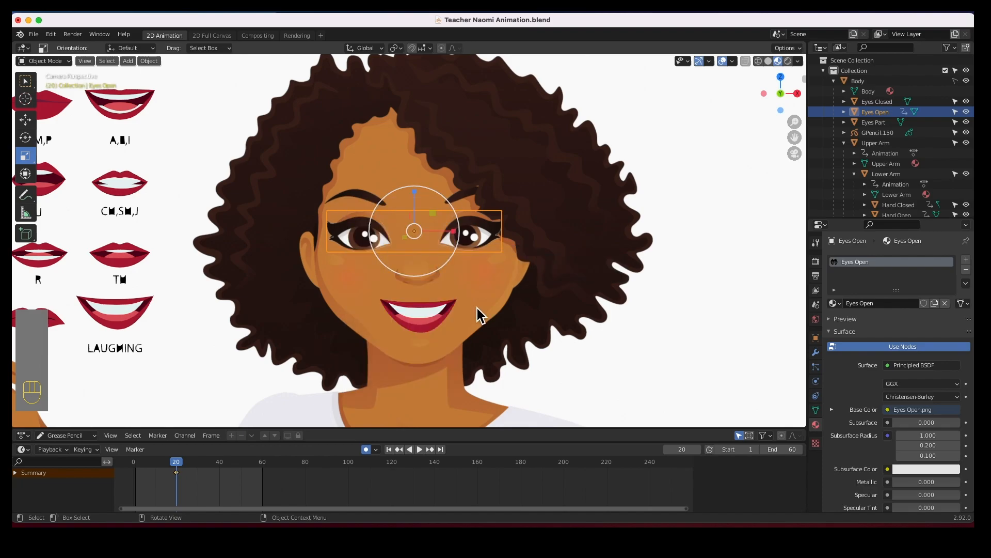
At frame 21, set the open eyes' scale to 0 on X, Y and Z, then play back to check.
{"action": "left_click", "coordinate": [180, 464]}
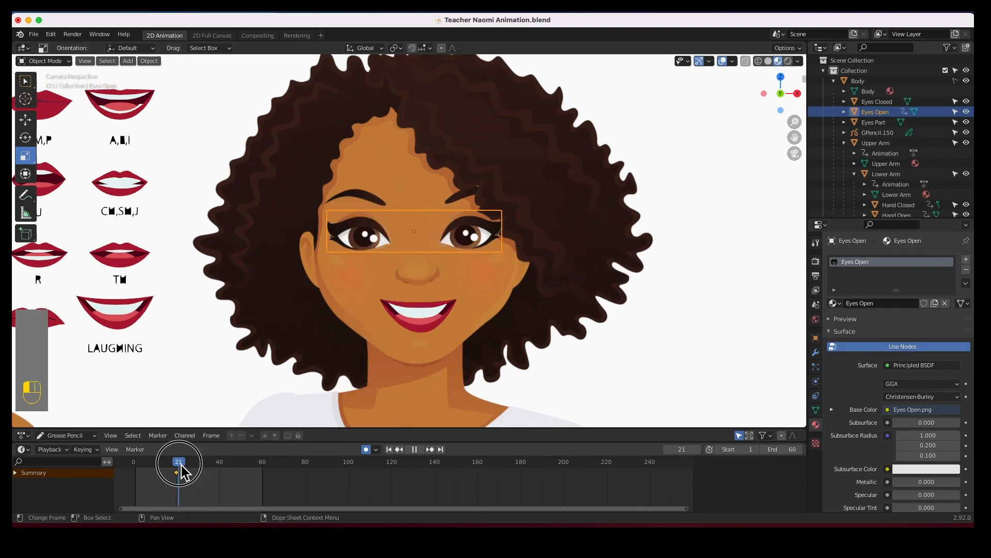
{"action": "key", "text": "n"}
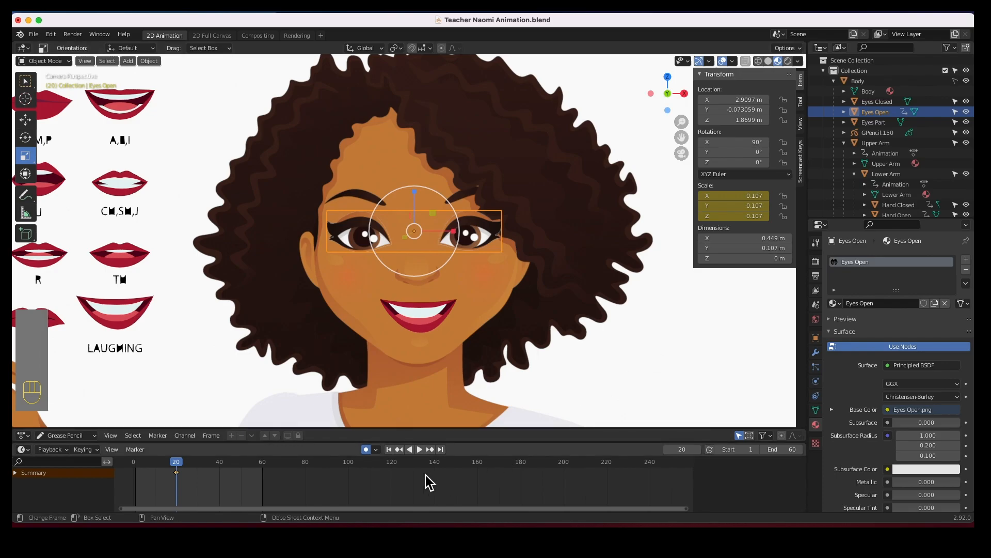
{"action": "left_click", "coordinate": [179, 476]}
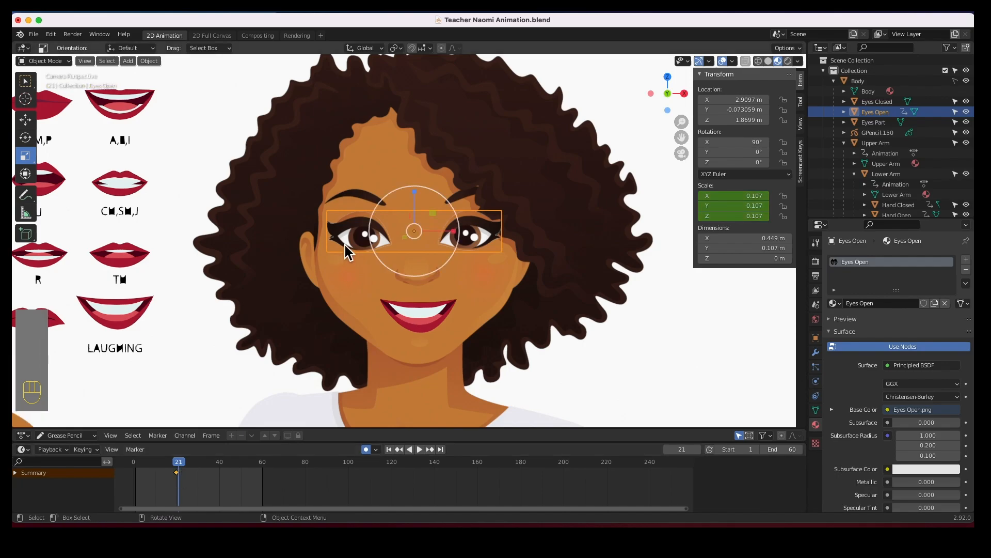
{"action": "left_click", "coordinate": [740, 196]}
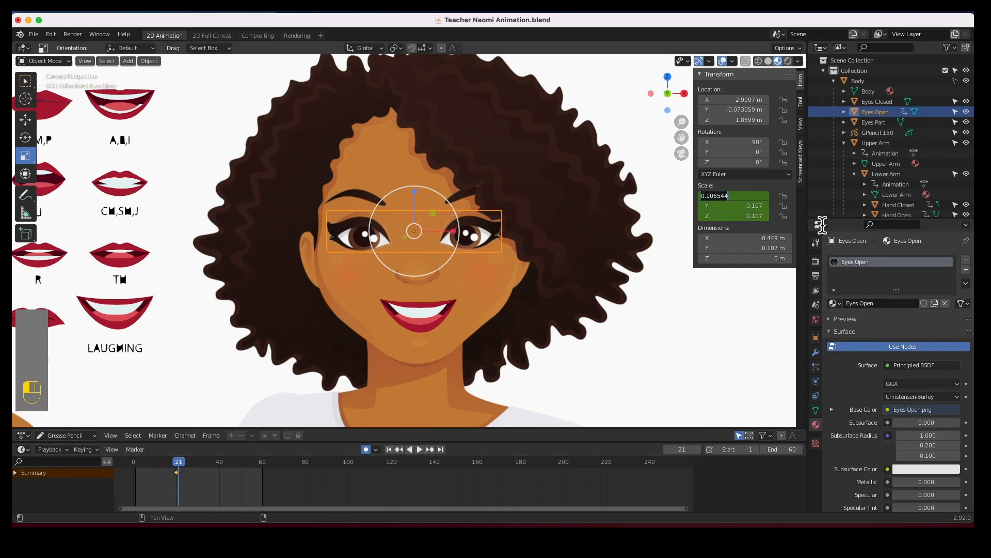
{"action": "key", "text": "Tab"}
{"action": "type", "text": "0"}
{"action": "key", "text": "Tab"}
{"action": "type", "text": "0"}
{"action": "key", "text": "Tab"}
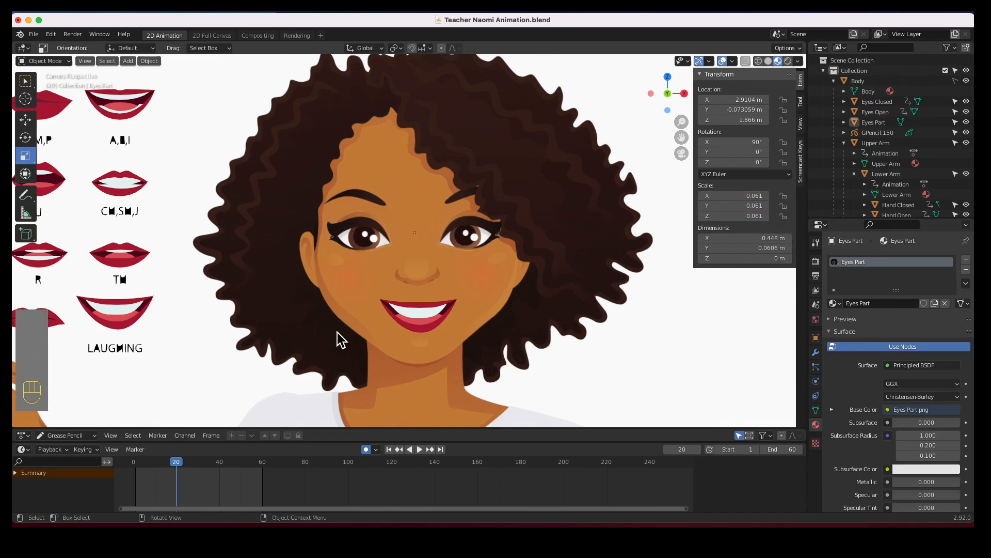
{"action": "left_click_drag", "start_coordinate": [180, 465], "coordinate": [179, 472]}
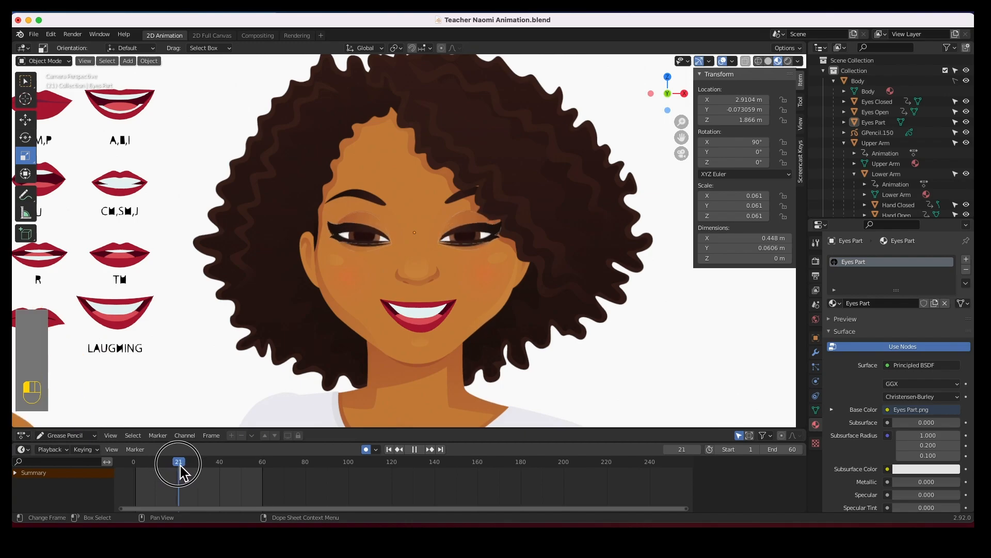
{"action": "key", "text": "space"}
Hide the closed eyes and insert a scale keyframe on the parted eyes at frame 21.
{"action": "left_click", "coordinate": [460, 237]}
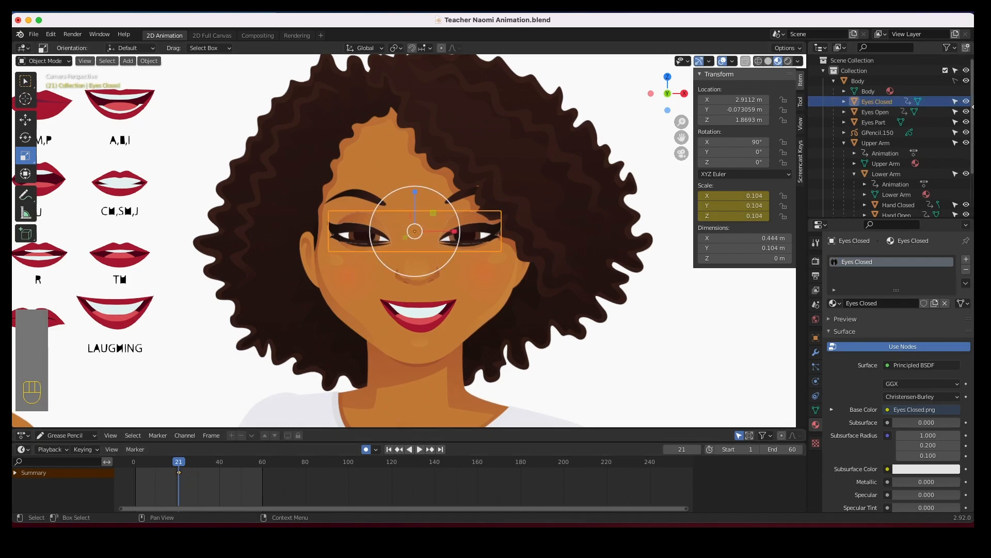
{"action": "left_click", "coordinate": [966, 101]}
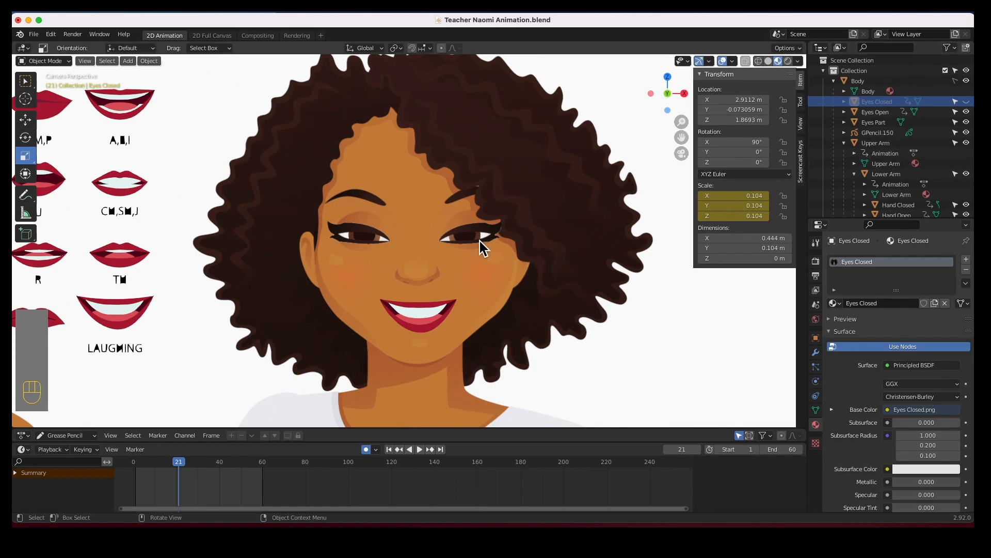
{"action": "left_click", "coordinate": [475, 268]}
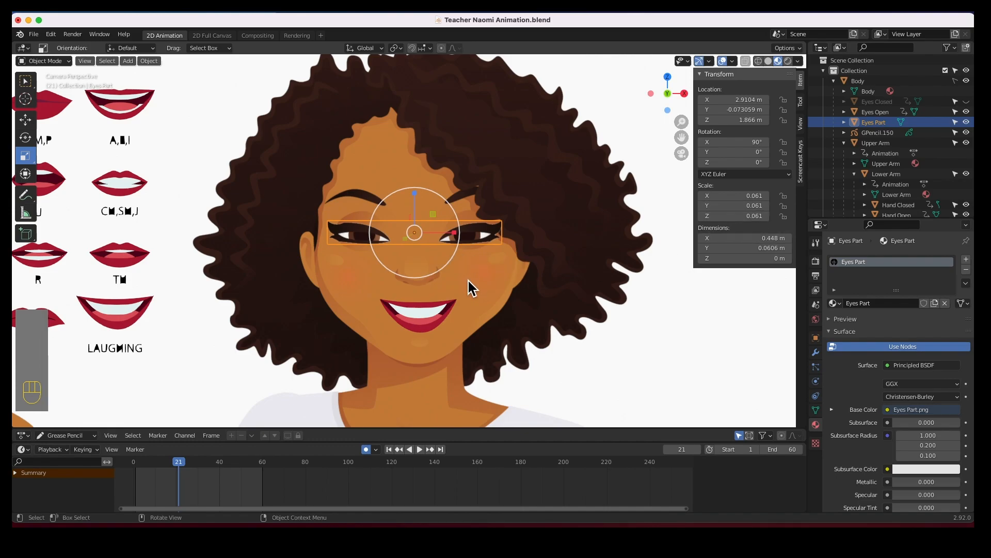
{"action": "key", "text": "i"}
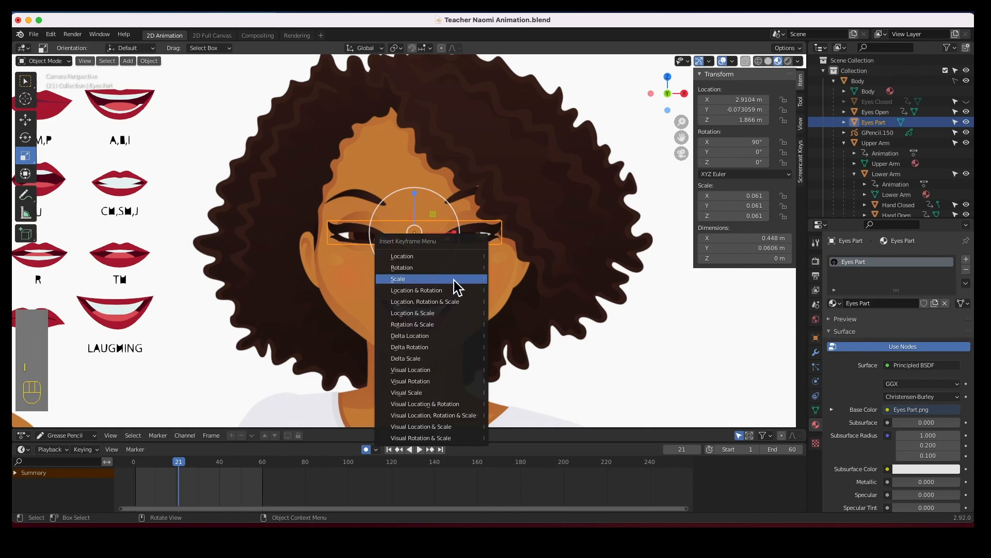
{"action": "left_click", "coordinate": [439, 280]}
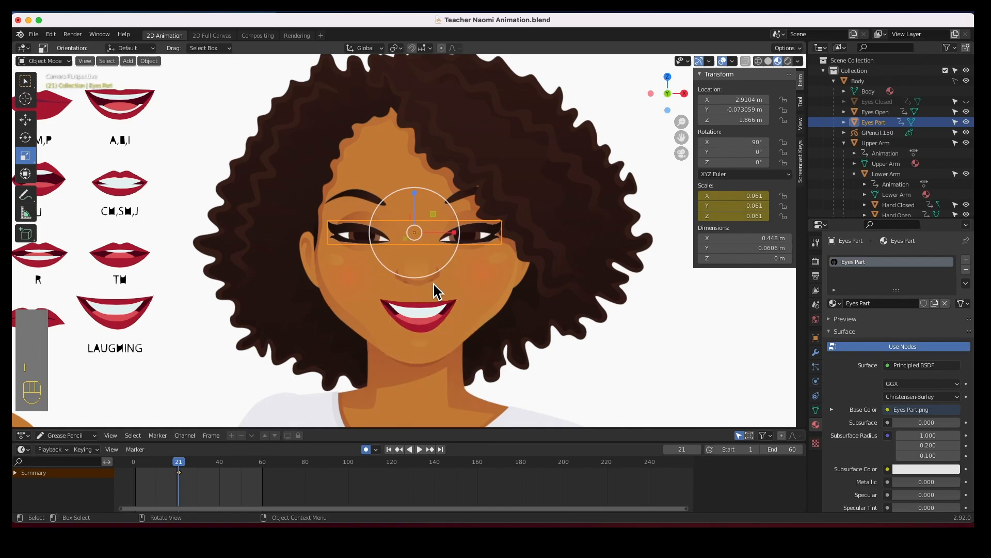
At frame 20, set the parted eyes' scale to 0 on X, Y and Z.
{"action": "left_click", "coordinate": [176, 463]}
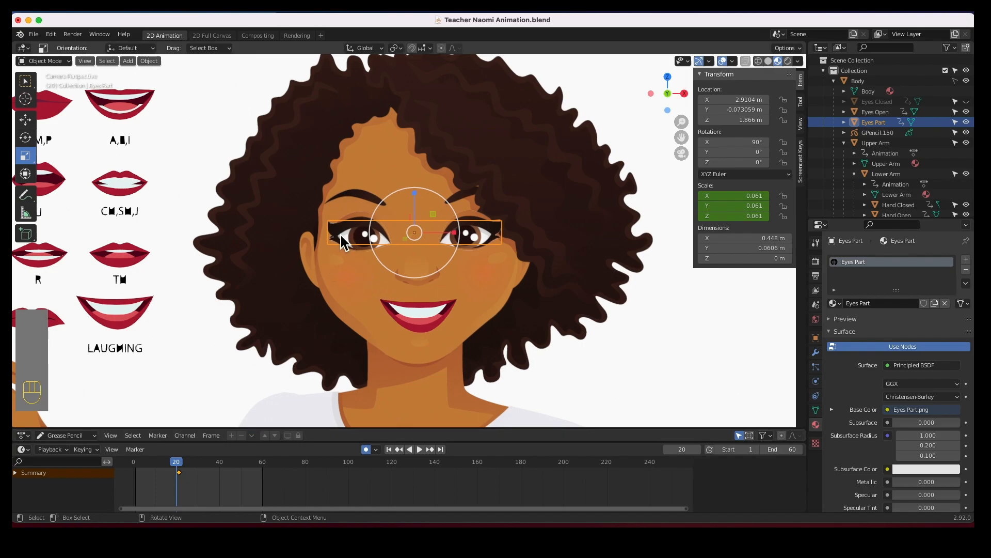
{"action": "left_click", "coordinate": [744, 197]}
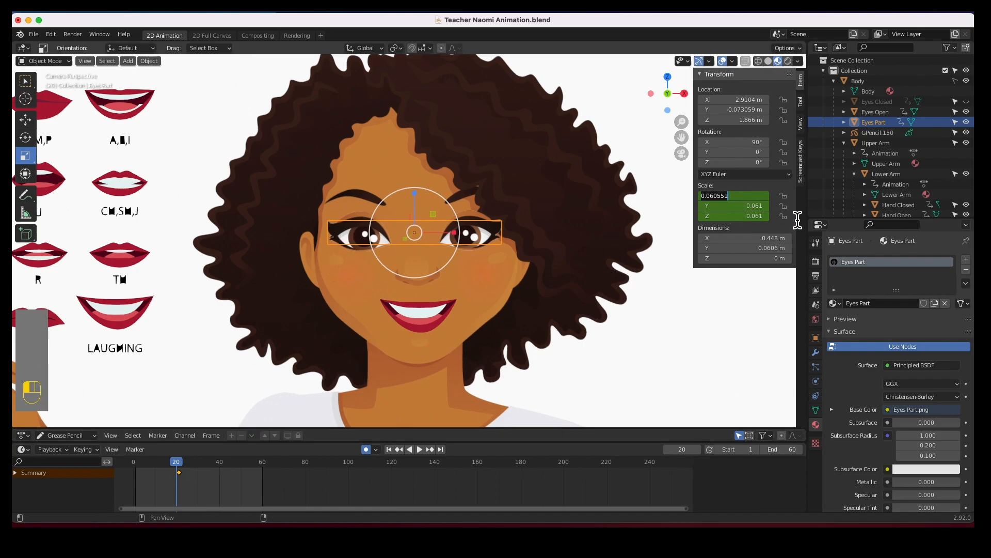
{"action": "type", "text": "0"}
{"action": "key", "text": "Tab"}
{"action": "type", "text": "0"}
{"action": "key", "text": "Tab"}
{"action": "type", "text": "0"}
{"action": "key", "text": "Return"}
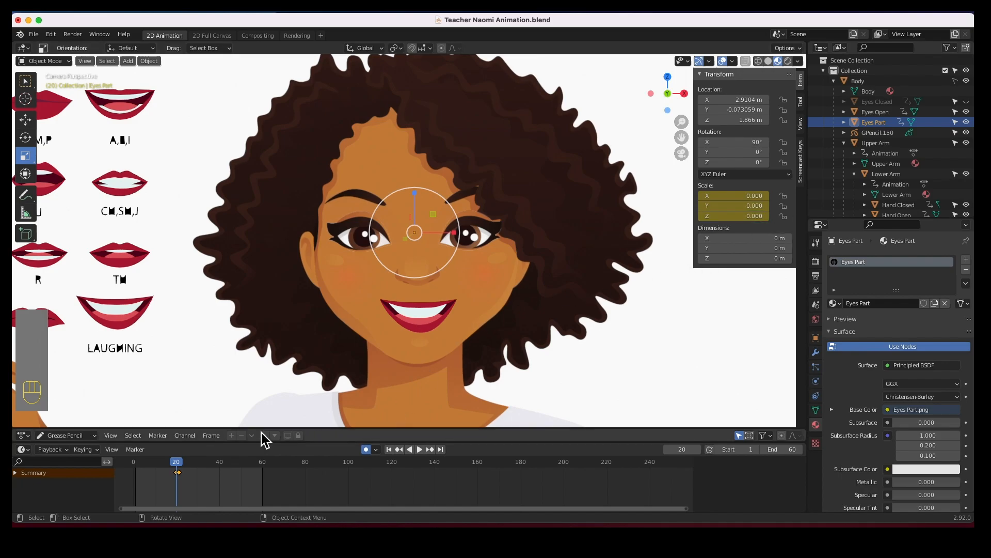
Play the animation around frame 20 to review the eye swap.
{"action": "left_click", "coordinate": [178, 471]}
{"action": "key", "text": "space"}
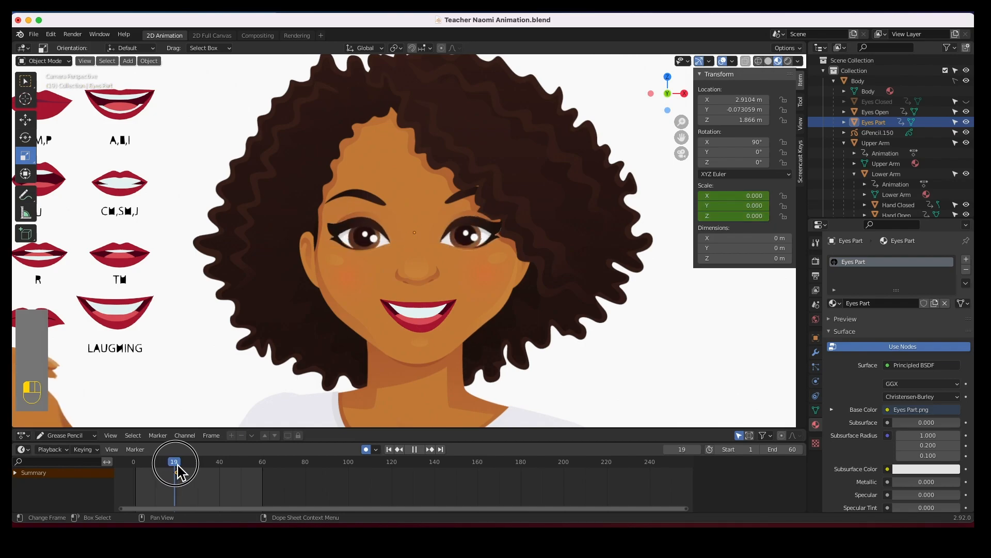
{"action": "key", "text": "space"}
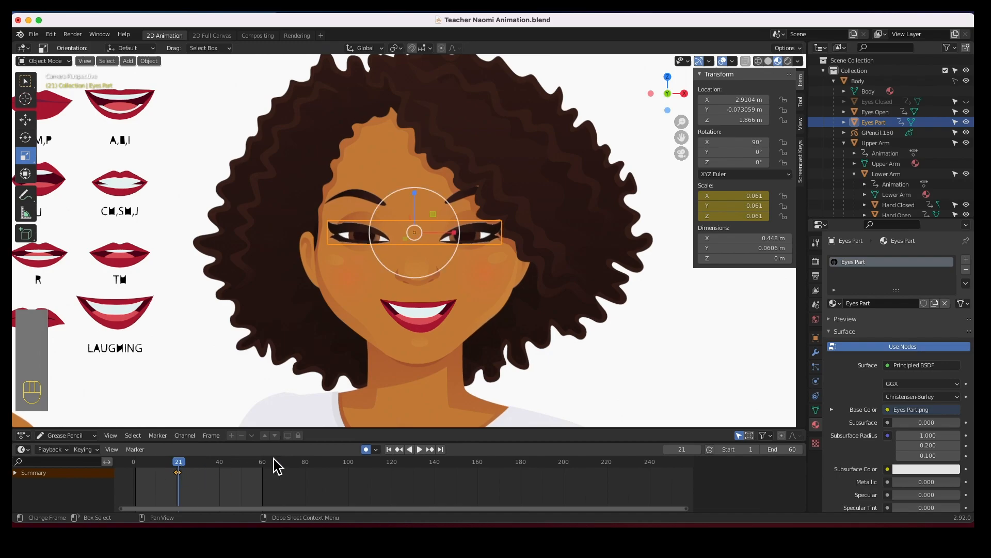
Hide the open eyes, show the closed eyes, and at frame 21 set their scale to 0 on X, Y and Z.
{"action": "left_click", "coordinate": [966, 112]}
{"action": "left_click", "coordinate": [966, 102]}
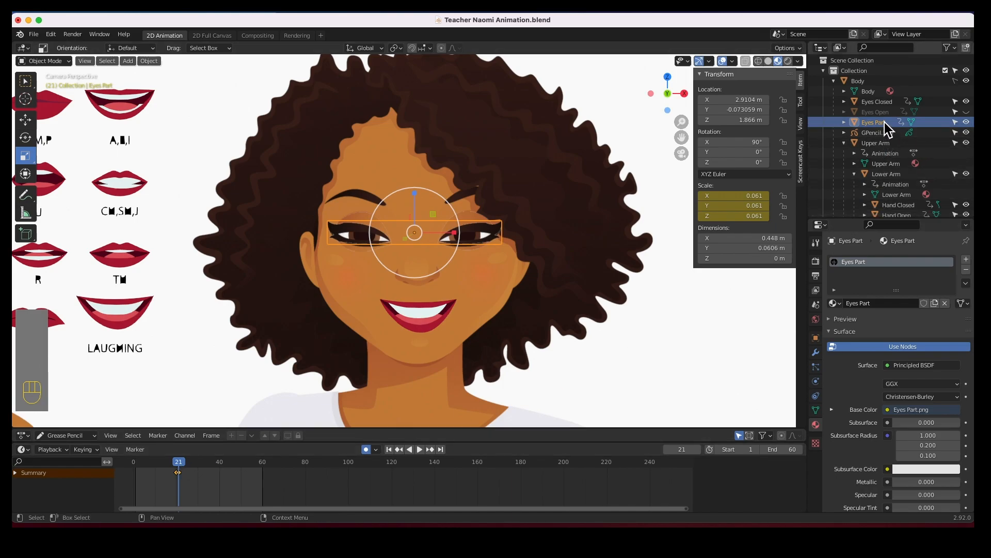
{"action": "left_click", "coordinate": [879, 102]}
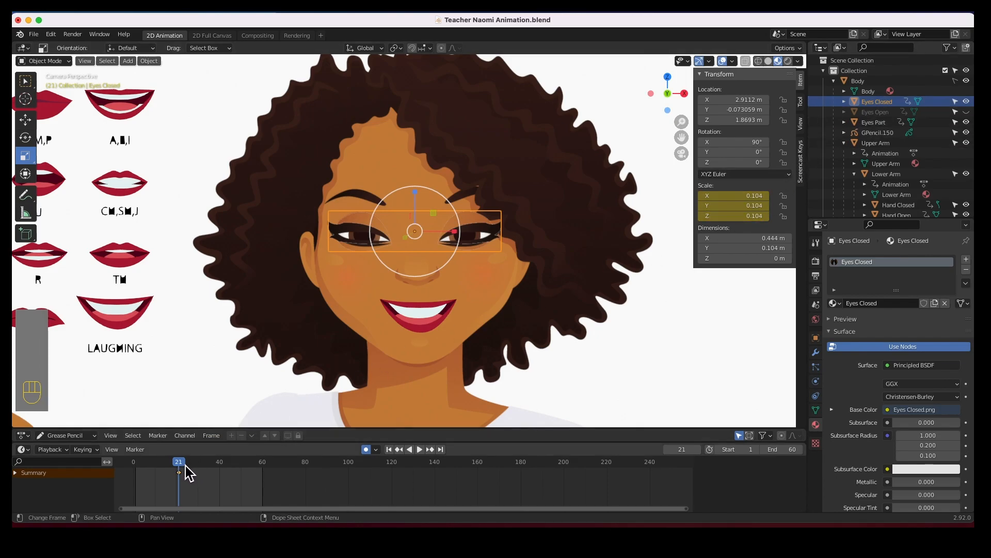
{"action": "left_click", "coordinate": [750, 198]}
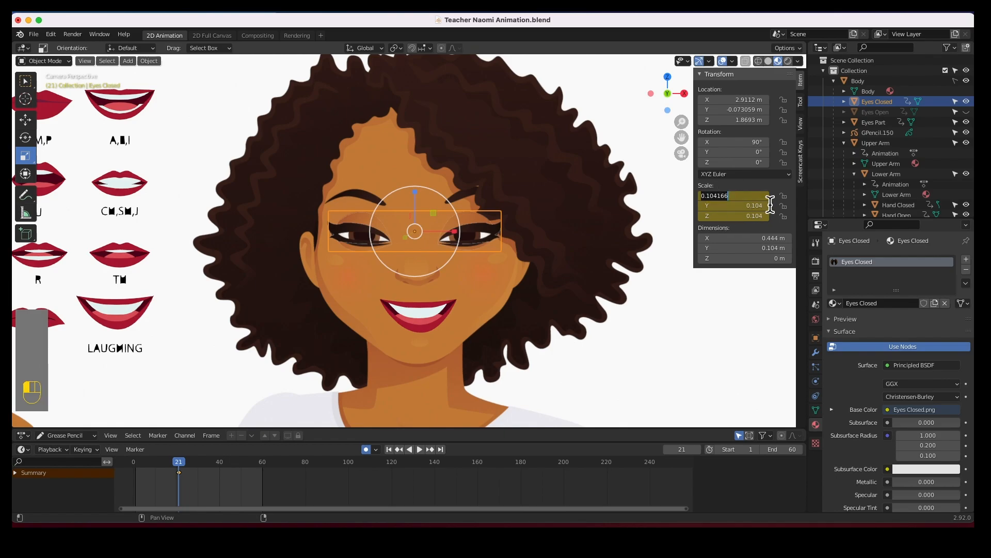
{"action": "type", "text": "0"}
{"action": "key", "text": "Tab"}
{"action": "type", "text": "0"}
{"action": "key", "text": "Tab"}
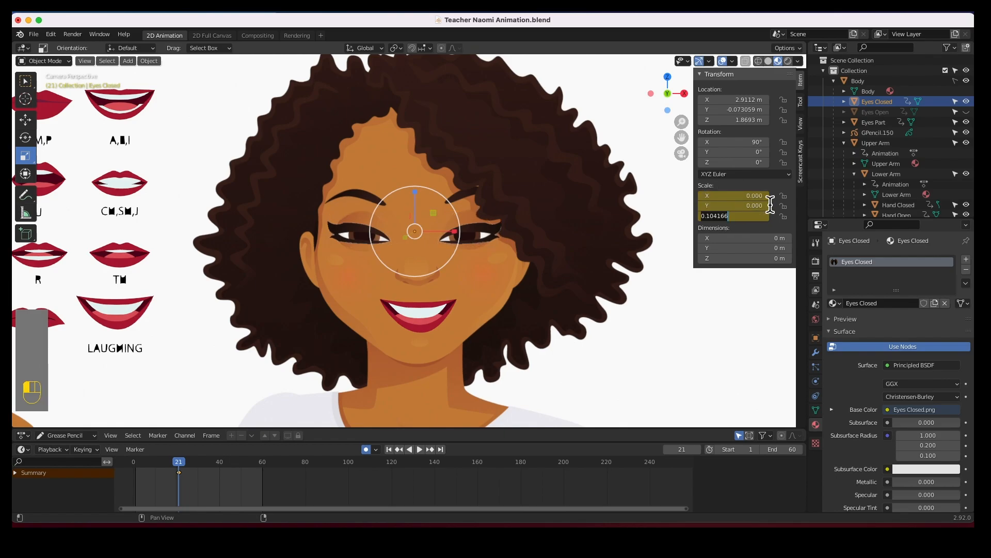
{"action": "type", "text": "0"}
{"action": "key", "text": "Tab"}
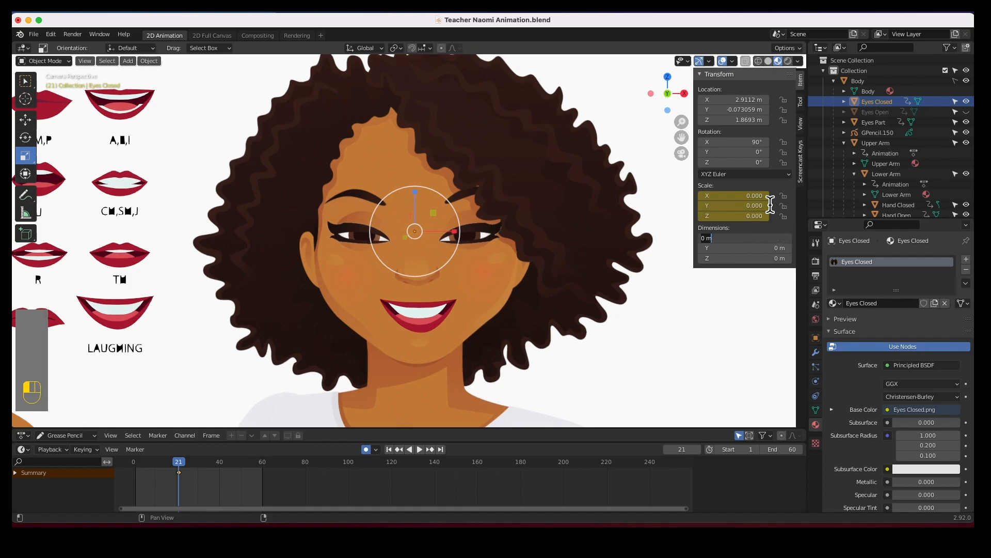
At frame 22, set the closed eyes' scale to 0.104 on X, Y and Z.
{"action": "left_click", "coordinate": [183, 465]}
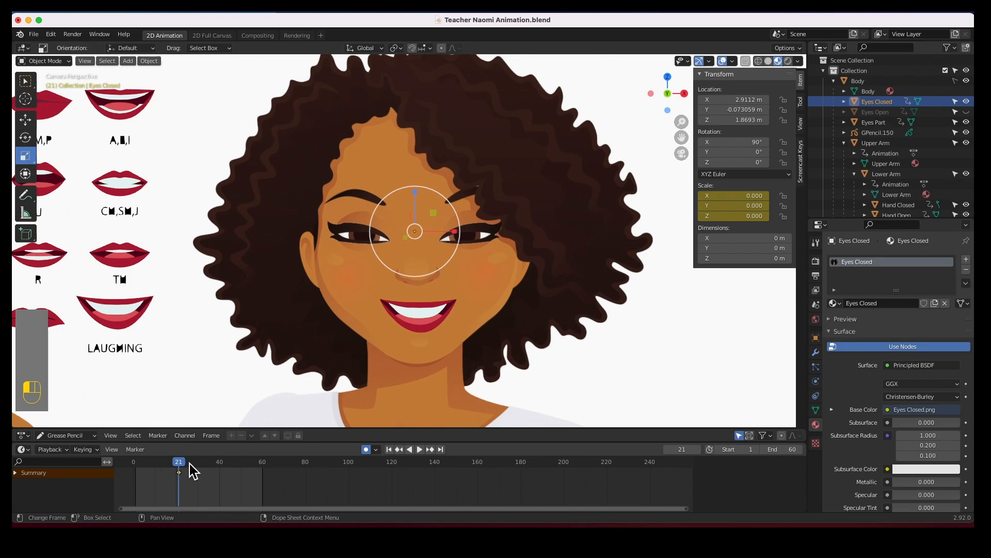
{"action": "key", "text": "space"}
{"action": "key", "text": "space"}
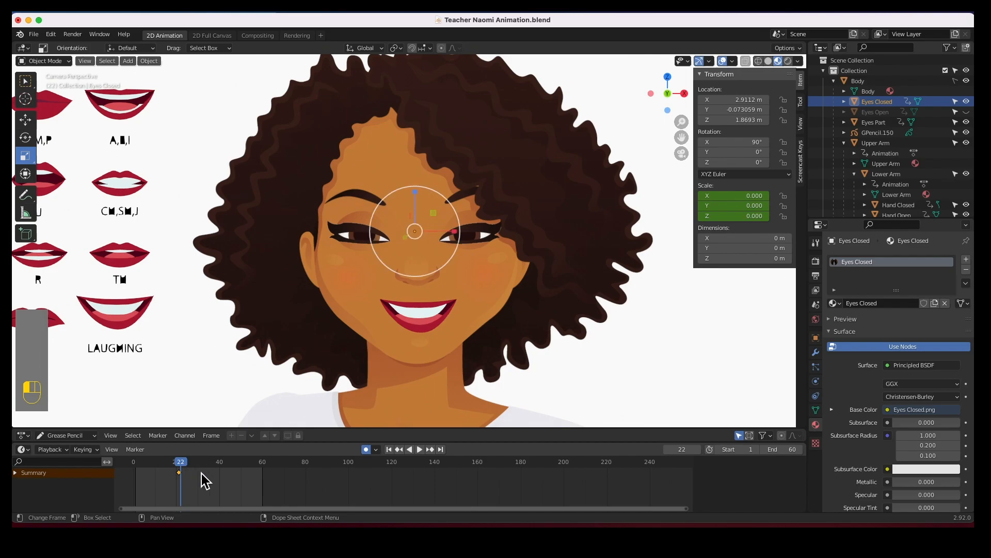
{"action": "left_click", "coordinate": [761, 201]}
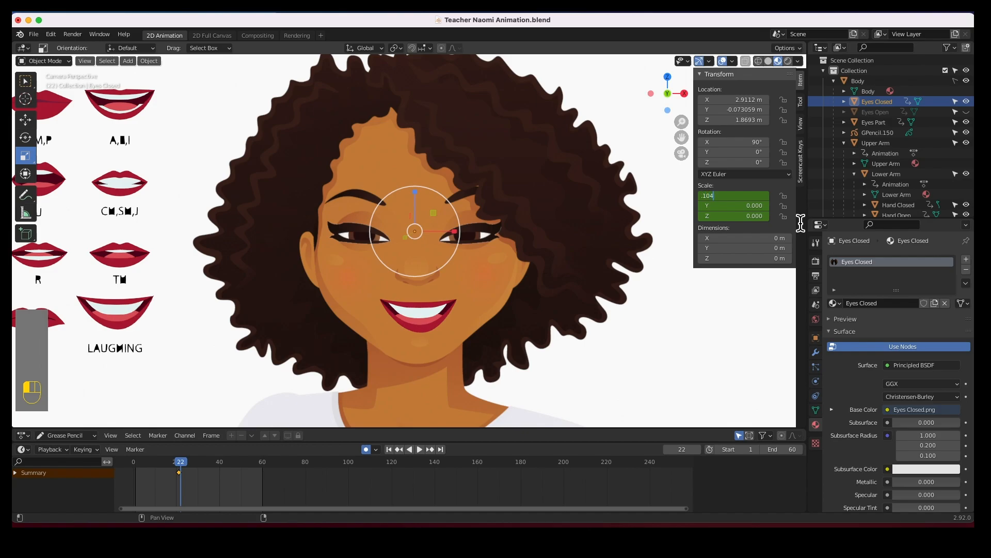
{"action": "type", "text": ".104"}
{"action": "key", "text": "Tab"}
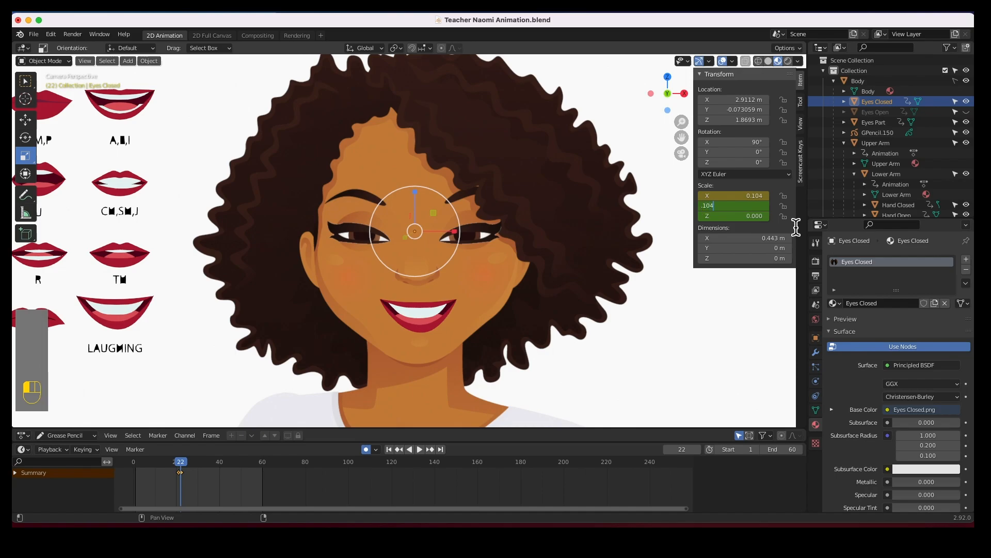
{"action": "key", "text": "Tab"}
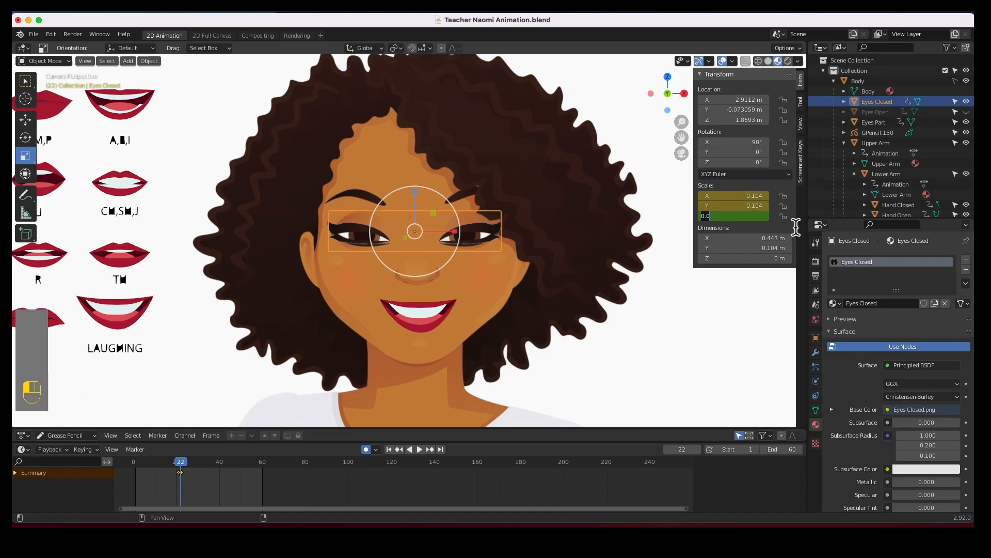
{"action": "type", "text": ".104"}
{"action": "key", "text": "Tab"}
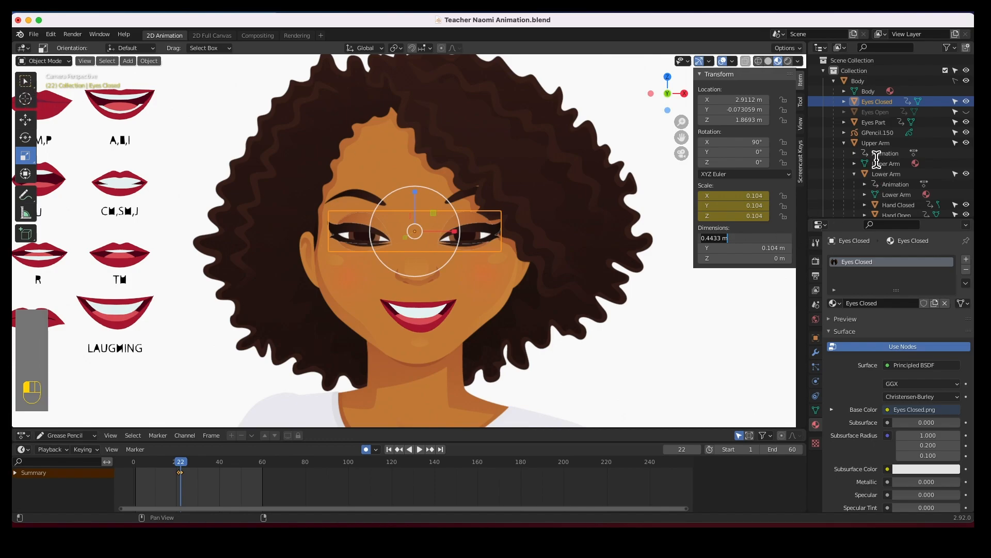
Select the parted eyes and set their scale to 0 on X, Y and Z at frame 22.
{"action": "left_click", "coordinate": [873, 123]}
{"action": "left_click", "coordinate": [874, 122]}
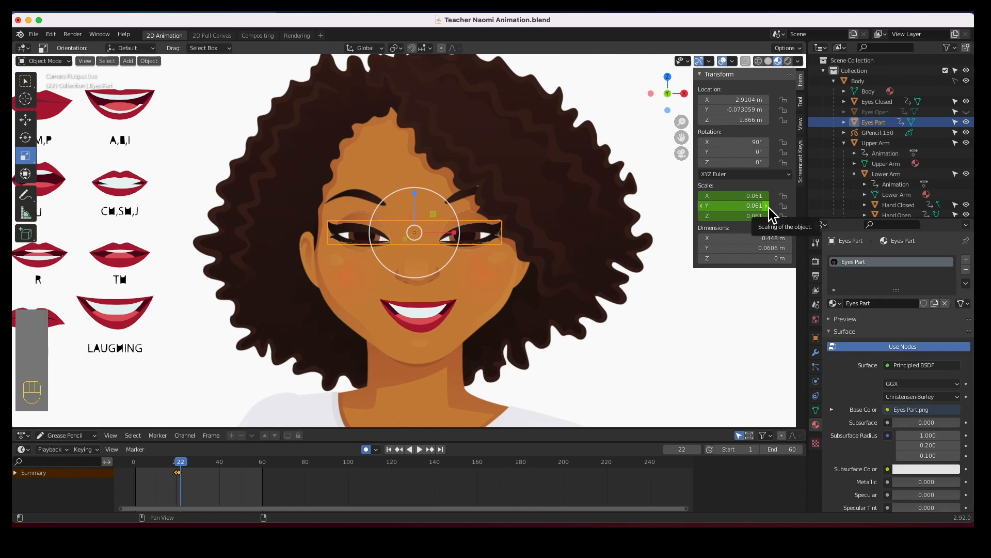
{"action": "left_click", "coordinate": [755, 196]}
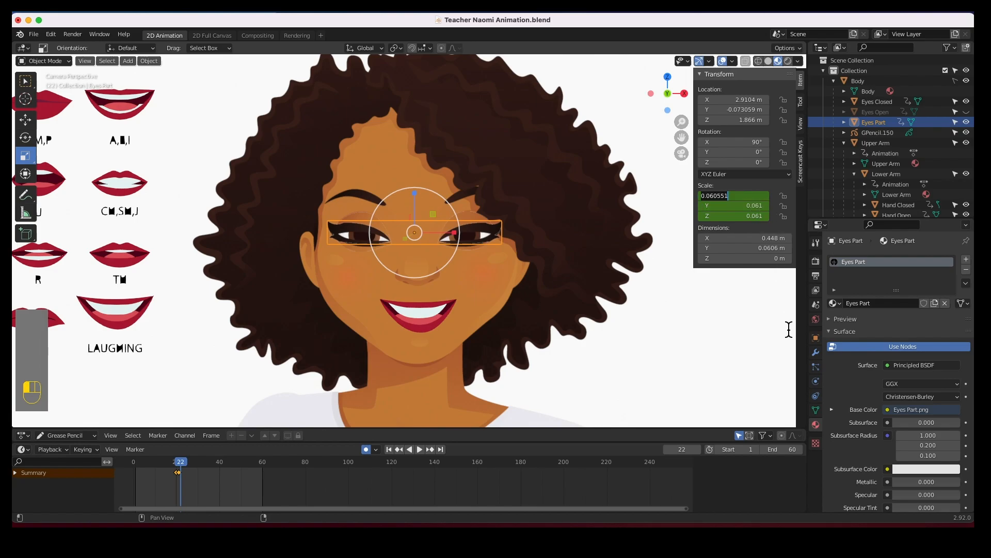
{"action": "type", "text": "0"}
{"action": "key", "text": "Tab"}
{"action": "type", "text": "0"}
{"action": "key", "text": "Tab"}
{"action": "type", "text": "0"}
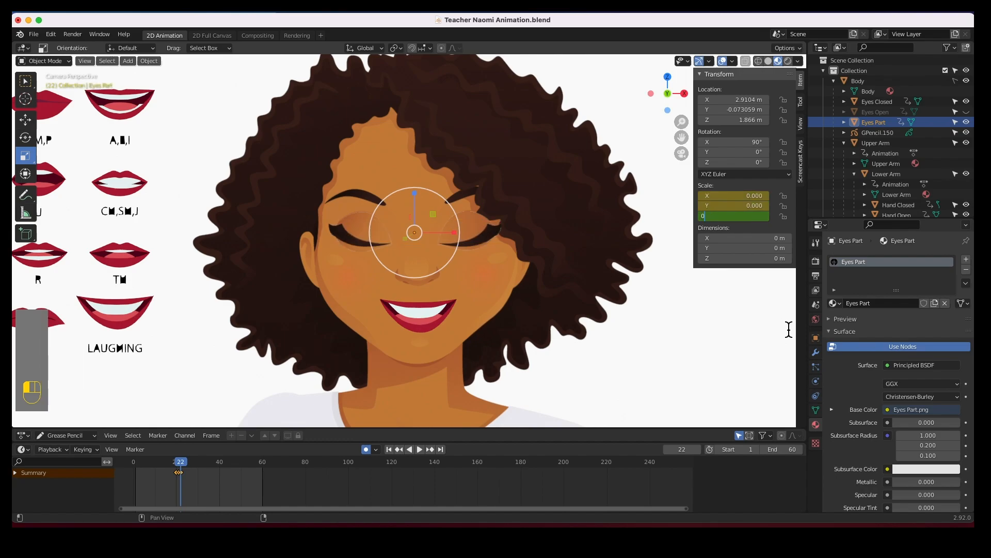
{"action": "key", "text": "Tab"}
{"action": "left_click", "coordinate": [788, 328]}
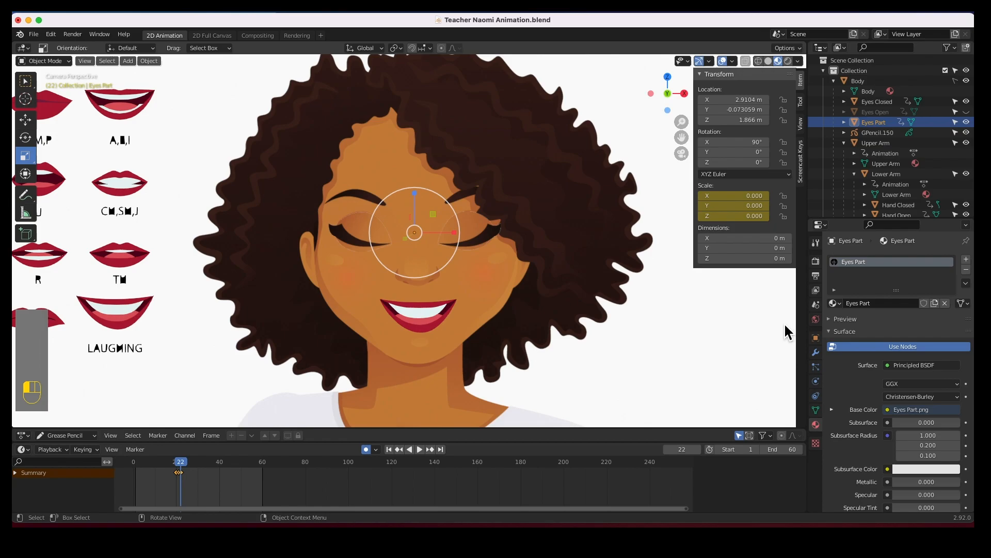
Unhide the open eyes and scrub the timeline around frame 20 to review the blink.
{"action": "left_click_drag", "start_coordinate": [181, 465], "coordinate": [170, 465]}
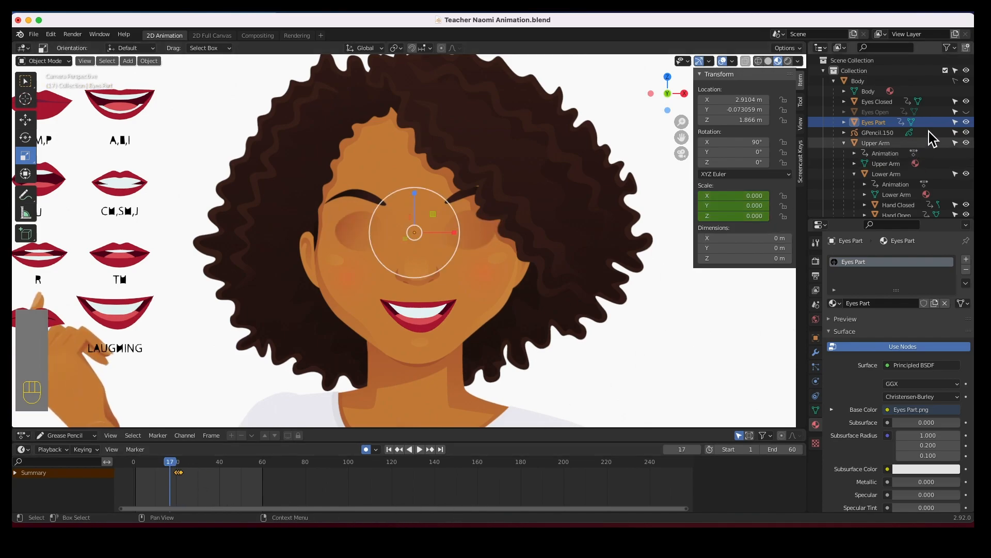
{"action": "left_click", "coordinate": [967, 112]}
{"action": "mouse_move", "coordinate": [178, 466]}
{"action": "left_mouse_down"}
{"action": "mouse_move", "coordinate": [172, 461]}
{"action": "mouse_move", "coordinate": [188, 467]}
{"action": "left_mouse_up"}
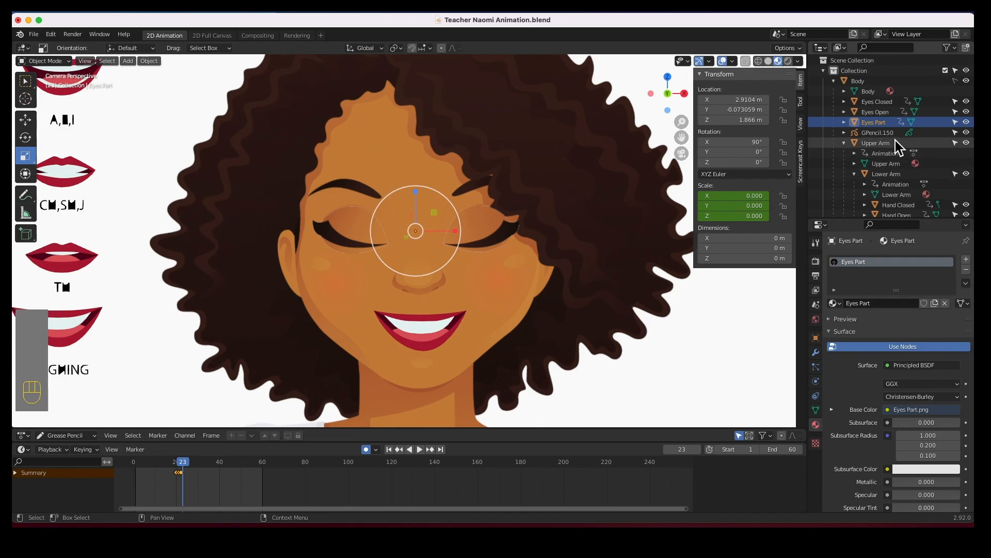
Select the closed eyes and set their scale to 0 on X, Y and Z at frame 23.
{"action": "left_click", "coordinate": [882, 106]}
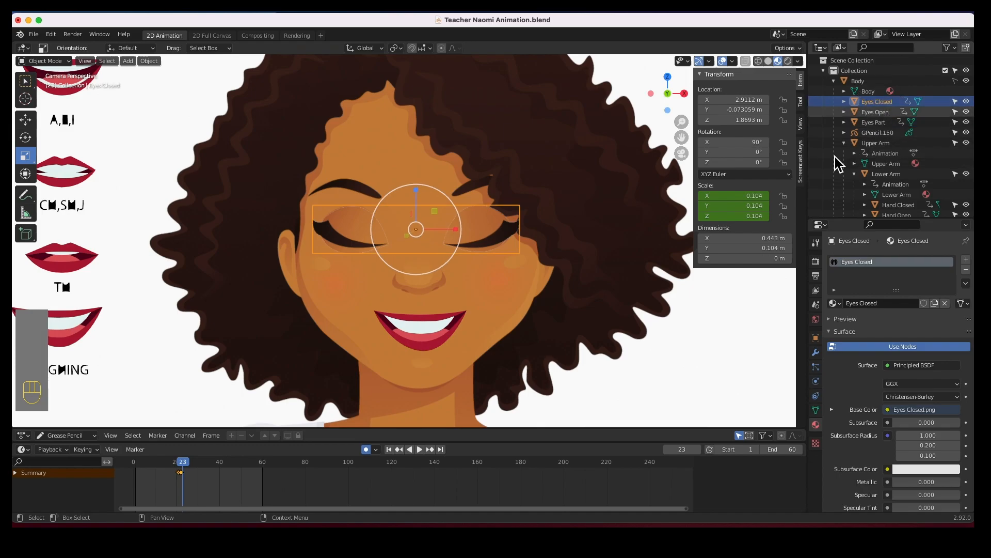
{"action": "left_click_drag", "start_coordinate": [733, 195], "coordinate": [729, 215]}
{"action": "type", "text": "00"}
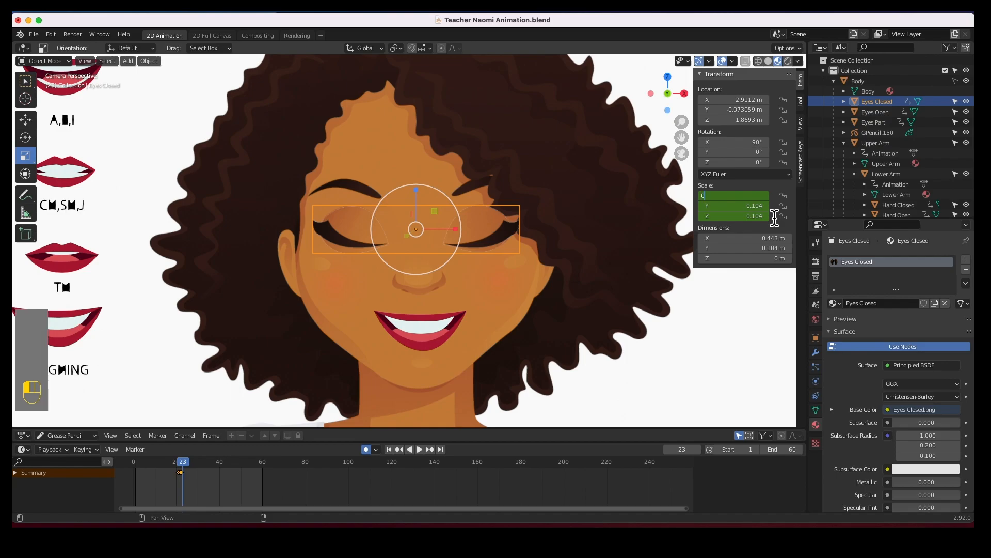
{"action": "key", "text": "Tab"}
{"action": "type", "text": "0"}
{"action": "key", "text": "Tab"}
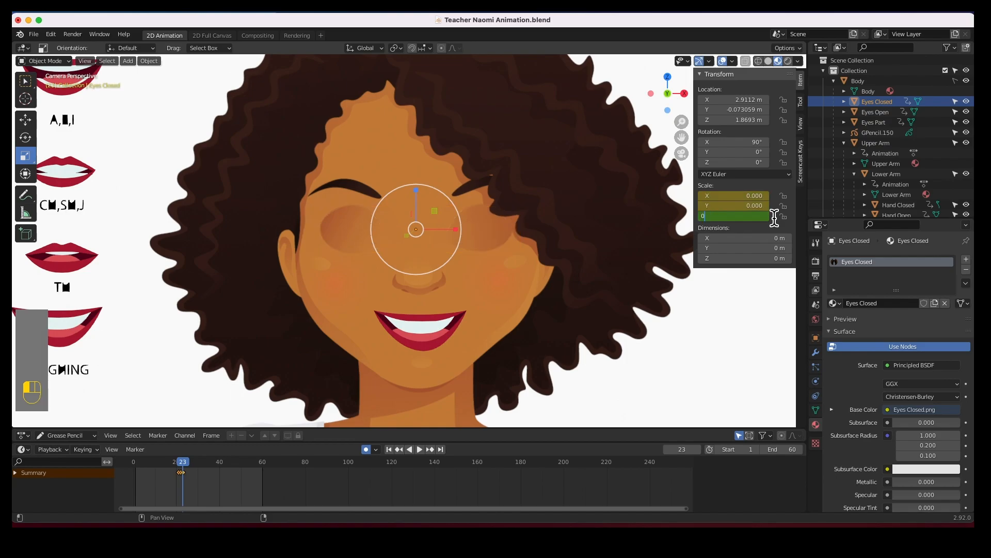
{"action": "type", "text": "0"}
{"action": "key", "text": "Tab"}
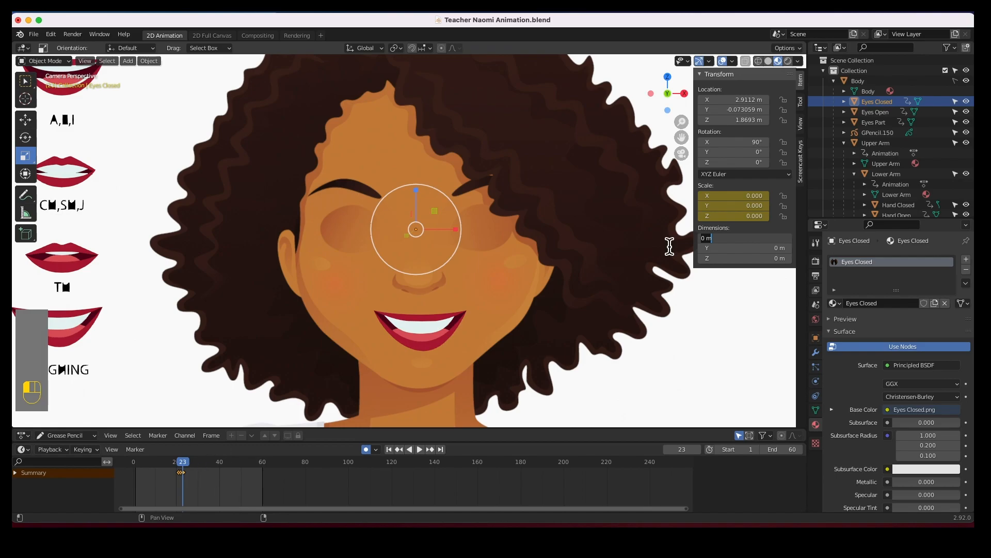
Select the parted eyes and set their scale to 0.061 on X, Y and Z at frame 23.
{"action": "left_click", "coordinate": [874, 124]}
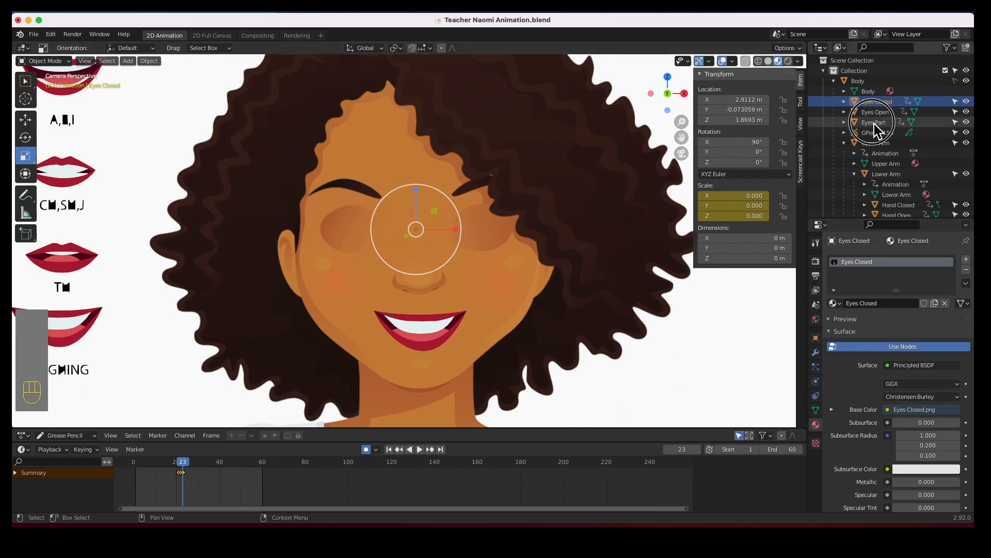
{"action": "left_click", "coordinate": [874, 122]}
{"action": "double_click", "coordinate": [756, 196]}
{"action": "type", "text": "0.0"}
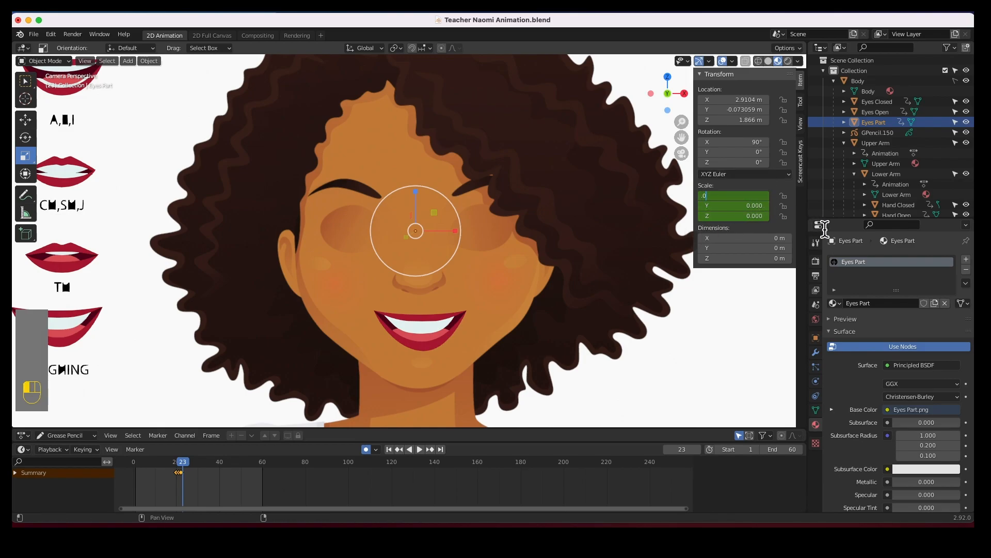
{"action": "key", "text": "Tab"}
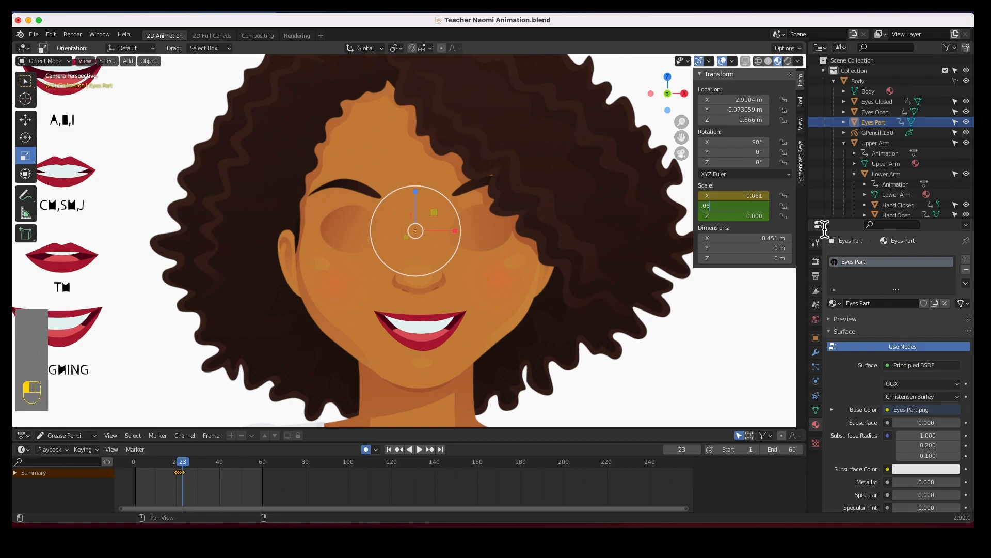
{"action": "key", "text": "Tab"}
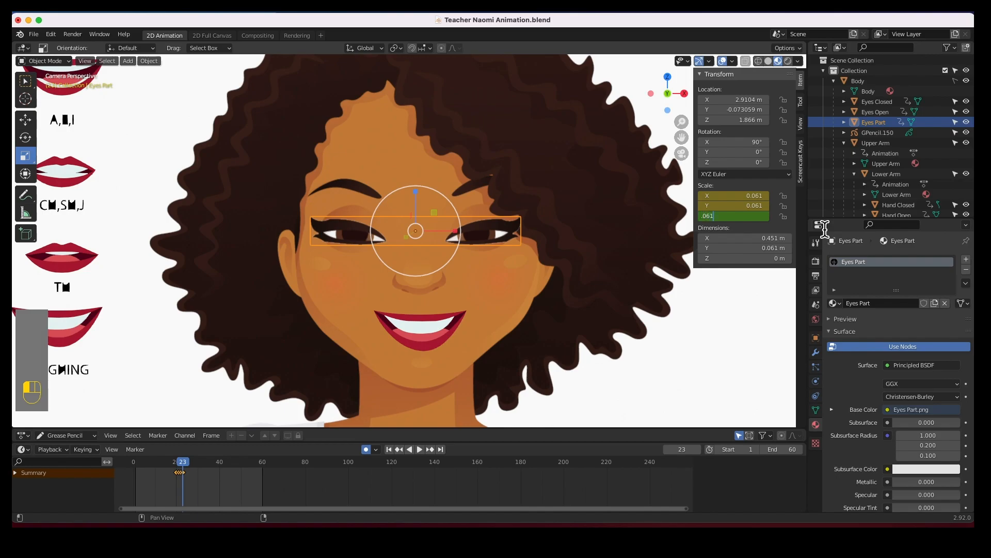
{"action": "type", "text": ".061"}
{"action": "key", "text": "Return"}
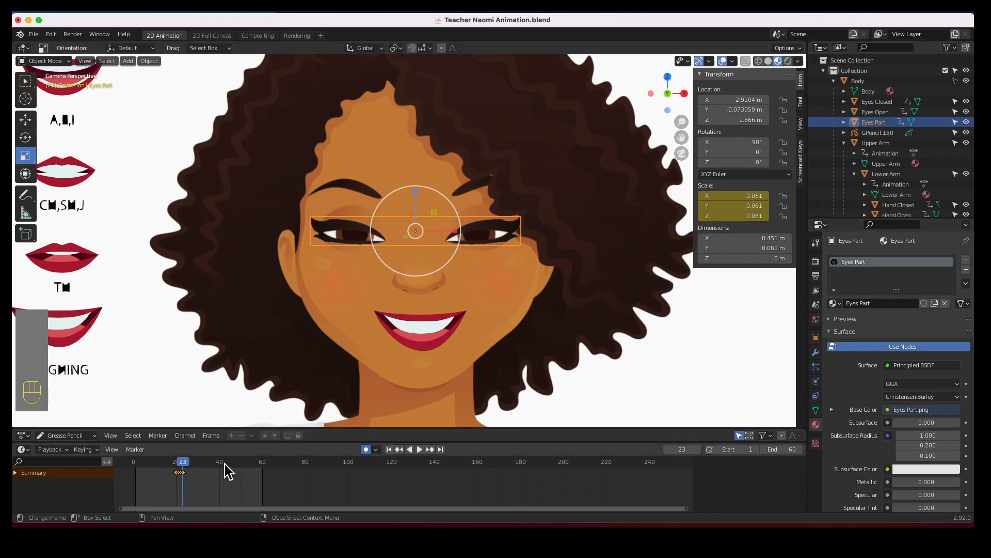
At frame 24, set the parted eyes' scale to 0 on X, Y and Z.
{"action": "mouse_move", "coordinate": [192, 463]}
{"action": "left_mouse_down"}
{"action": "mouse_move", "coordinate": [177, 465]}
{"action": "mouse_move", "coordinate": [187, 463]}
{"action": "left_mouse_up"}
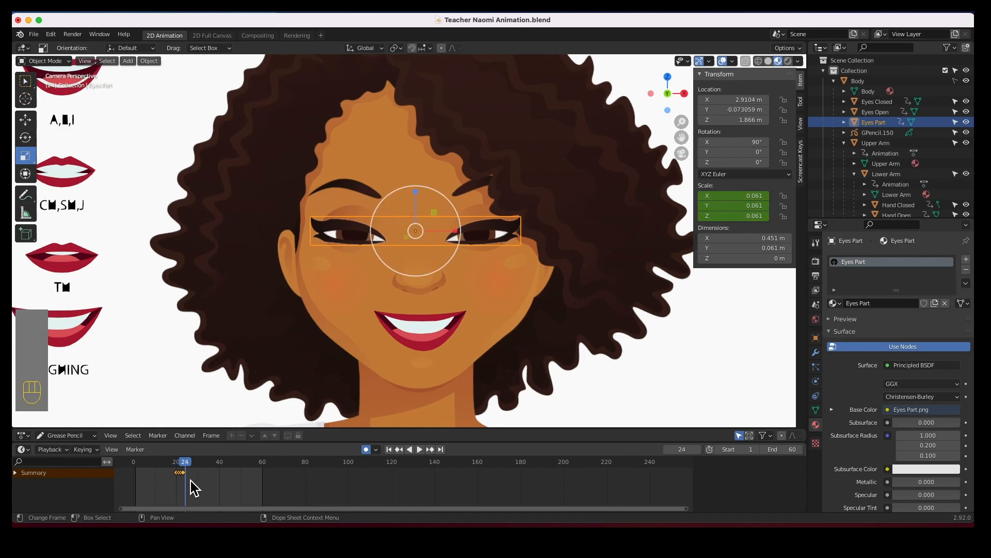
{"action": "left_click", "coordinate": [756, 197]}
{"action": "key", "text": "Tab"}
{"action": "type", "text": "0"}
{"action": "key", "text": "Tab"}
{"action": "type", "text": "0"}
{"action": "key", "text": "Tab"}
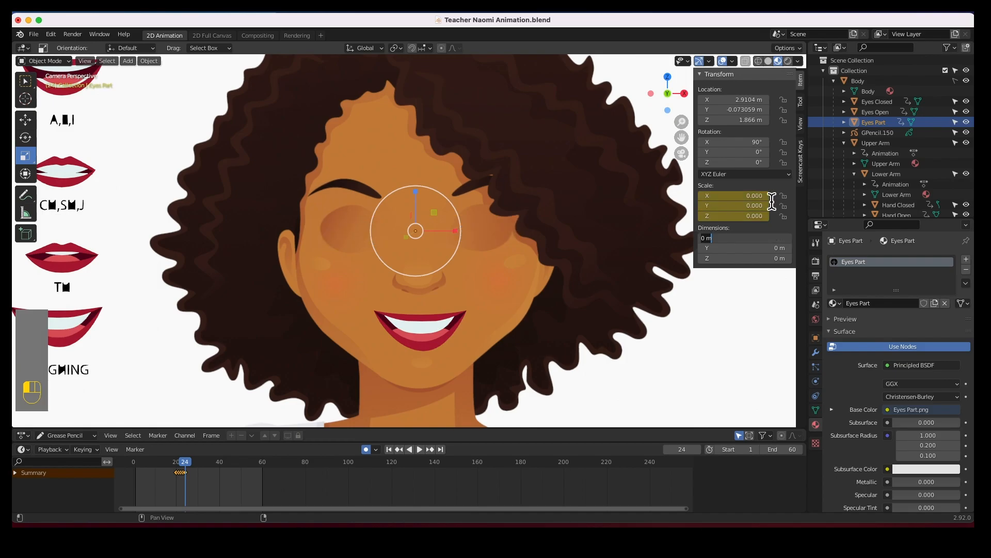
Select the open eyes and insert a scale keyframe for them at frame 24.
{"action": "left_click", "coordinate": [182, 461]}
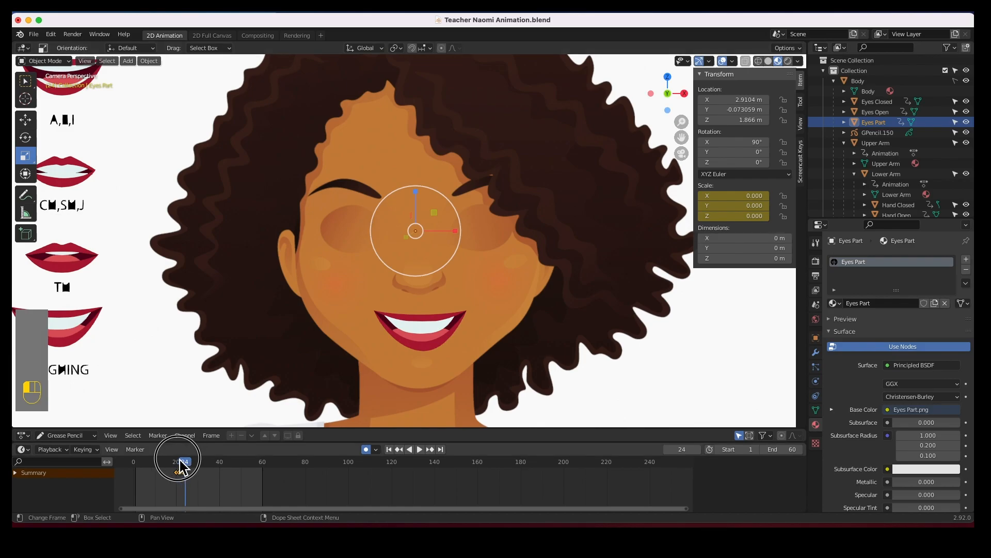
{"action": "mouse_move", "coordinate": [186, 471]}
{"action": "left_mouse_down"}
{"action": "mouse_move", "coordinate": [173, 469]}
{"action": "mouse_move", "coordinate": [187, 470]}
{"action": "left_mouse_up"}
{"action": "left_click_drag", "start_coordinate": [192, 467], "coordinate": [185, 468]}
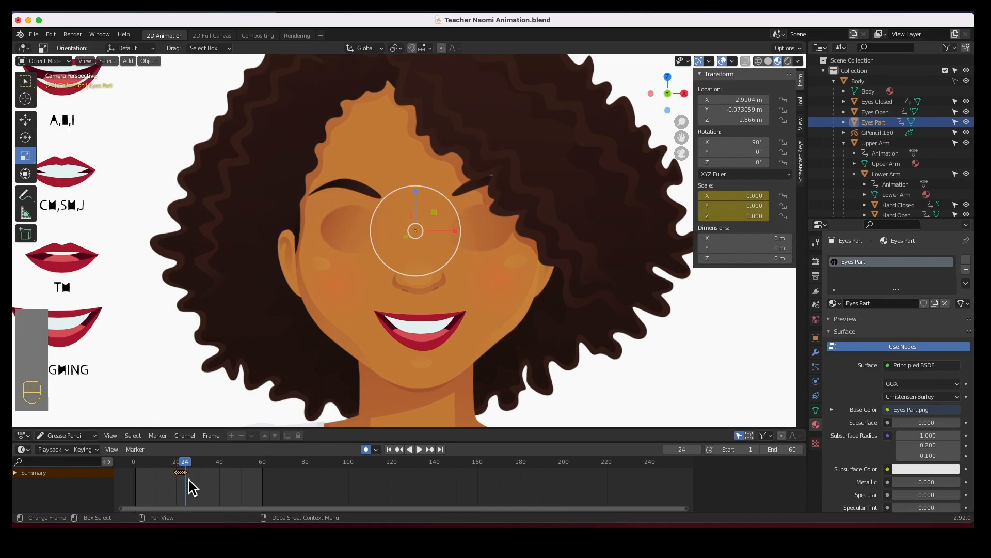
{"action": "scroll", "coordinate": [185, 481], "scroll_direction": "up", "scroll_amount": 13}
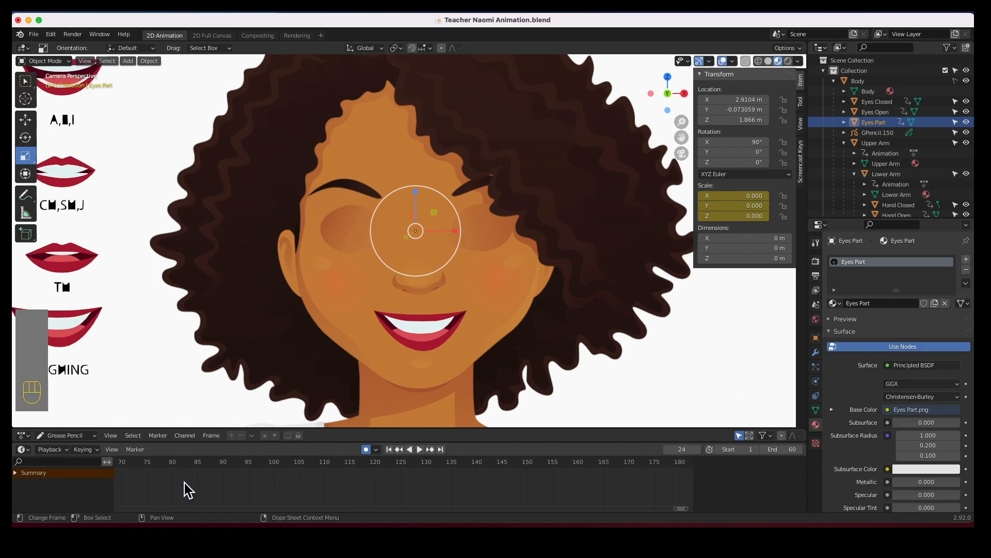
{"action": "middle_click_drag", "start_coordinate": [144, 483], "coordinate": [618, 491], "text": "shift"}
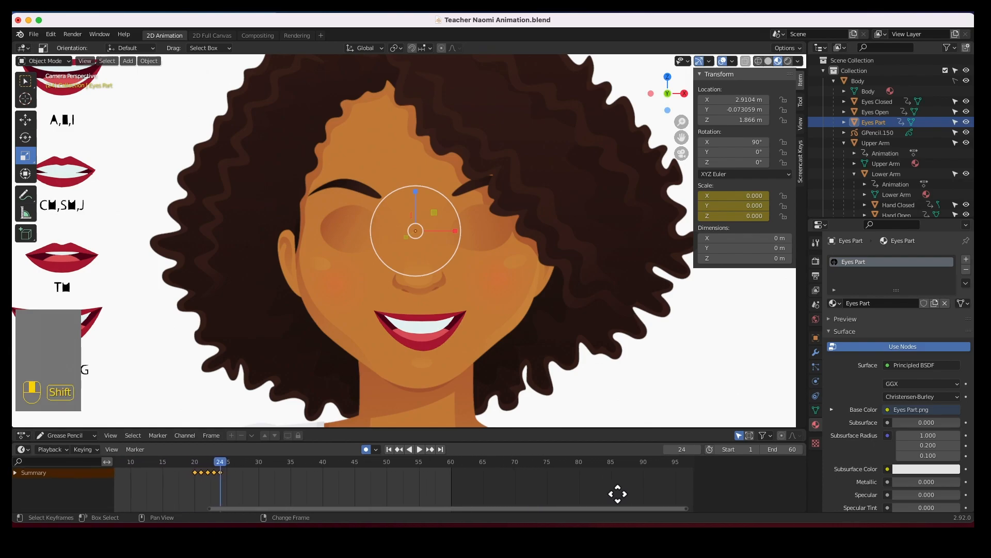
{"action": "left_click_drag", "start_coordinate": [221, 470], "coordinate": [230, 472]}
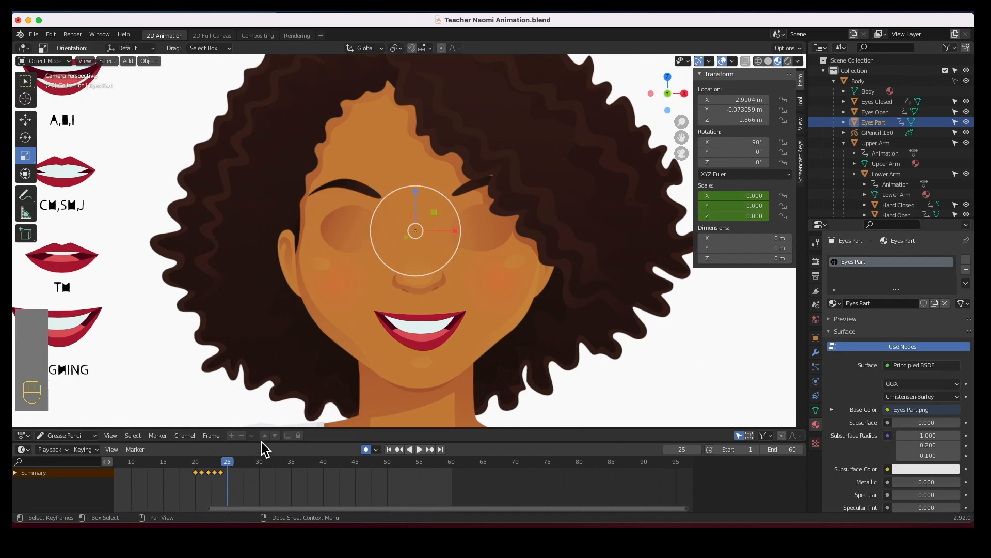
{"action": "left_click", "coordinate": [882, 115]}
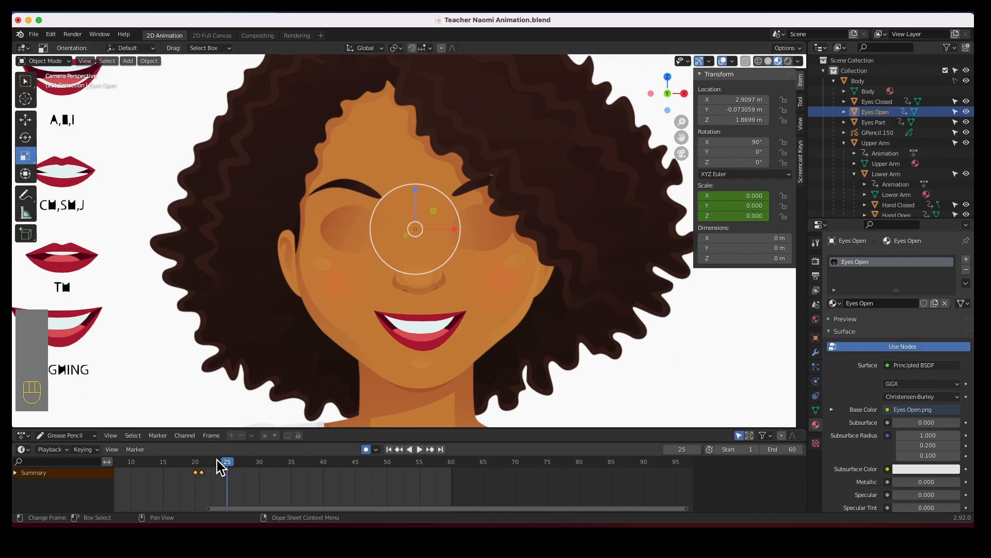
{"action": "left_click_drag", "start_coordinate": [226, 466], "coordinate": [221, 469]}
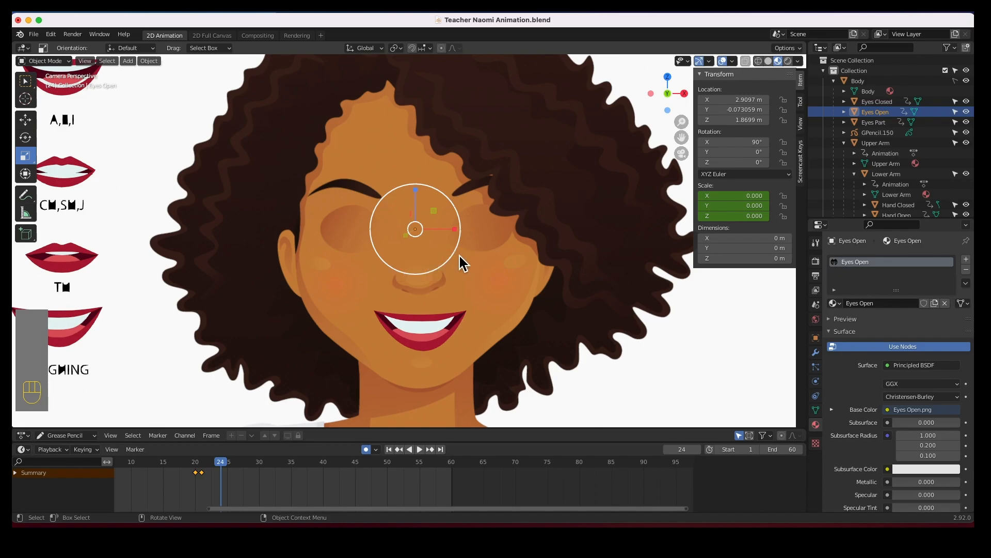
{"action": "key", "text": "i"}
{"action": "left_click", "coordinate": [429, 258]}
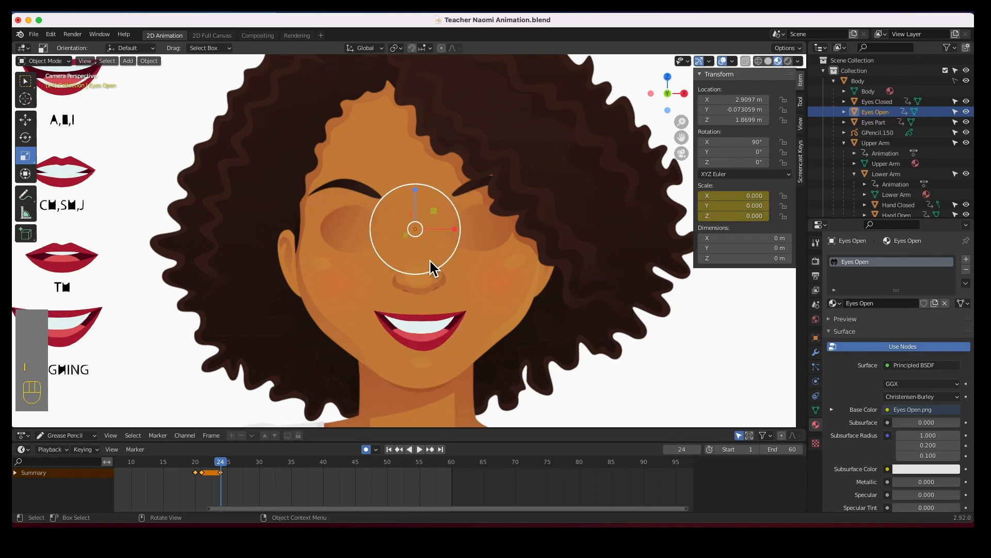
At frame 25, set the open eyes' scale to 0.107 on X, Y and Z.
{"action": "left_click", "coordinate": [228, 474]}
{"action": "left_click", "coordinate": [733, 197]}
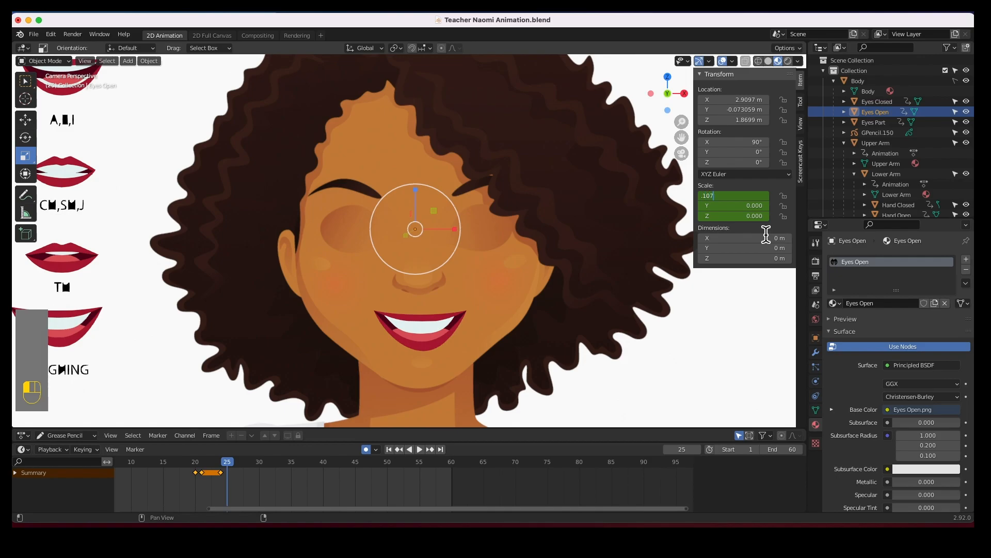
{"action": "type", "text": ".107"}
{"action": "key", "text": "Tab"}
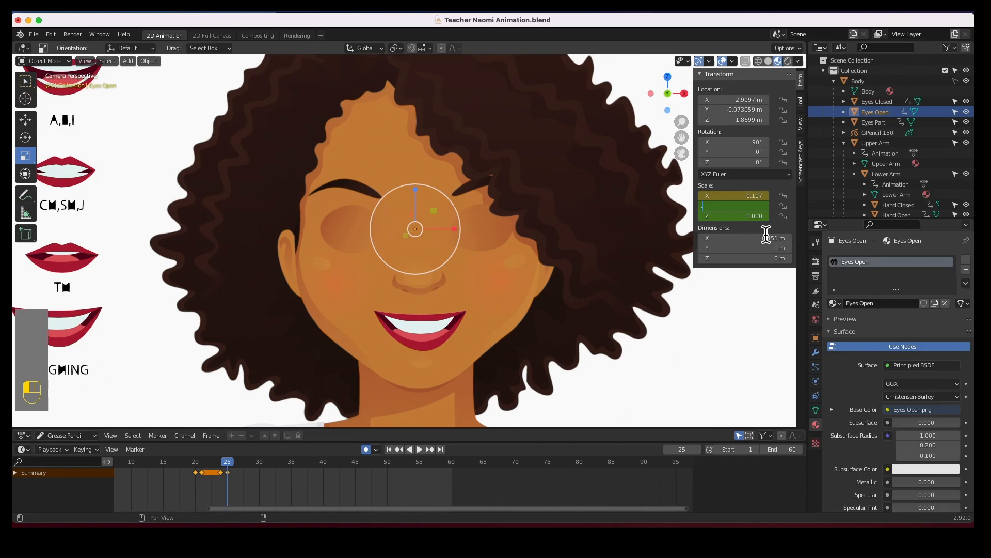
{"action": "key", "text": "Tab"}
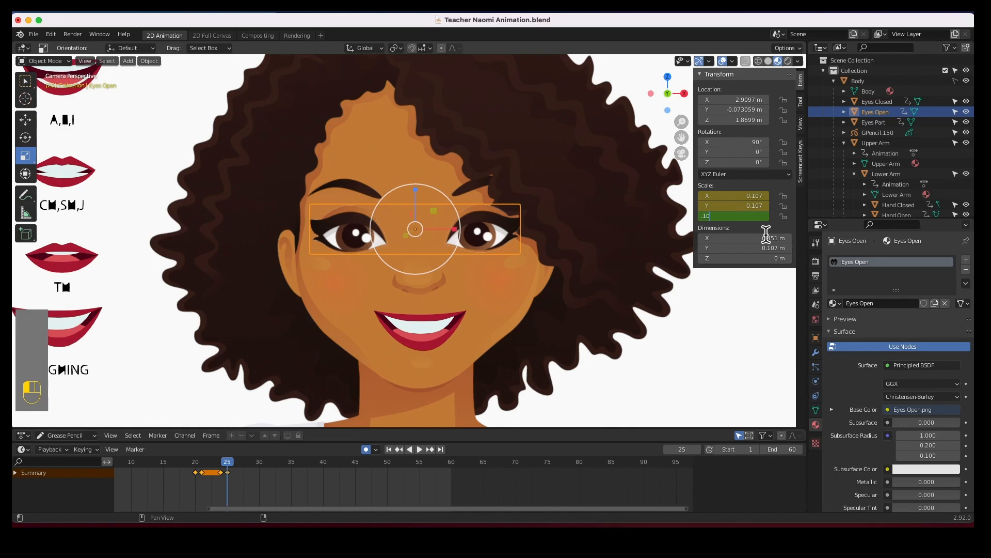
{"action": "key", "text": "Return"}
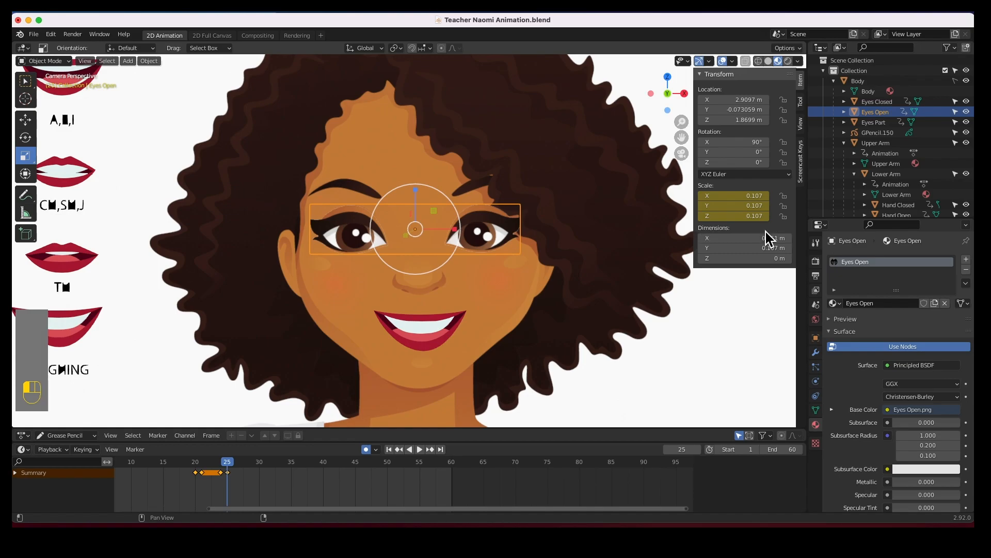
Scrub and play the timeline around frames 20 to 25 to review the blink.
{"action": "left_click_drag", "start_coordinate": [223, 471], "coordinate": [195, 471]}
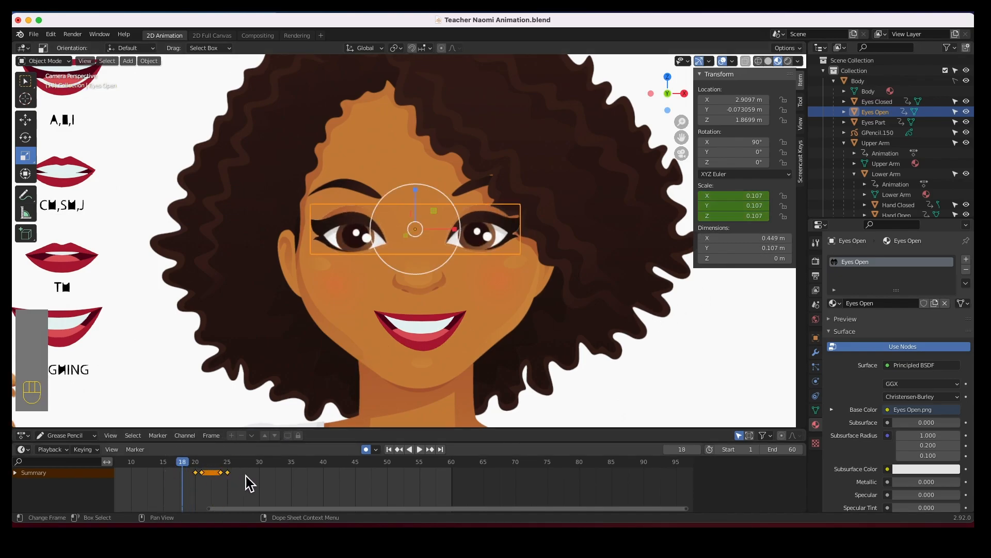
{"action": "key", "text": "space"}
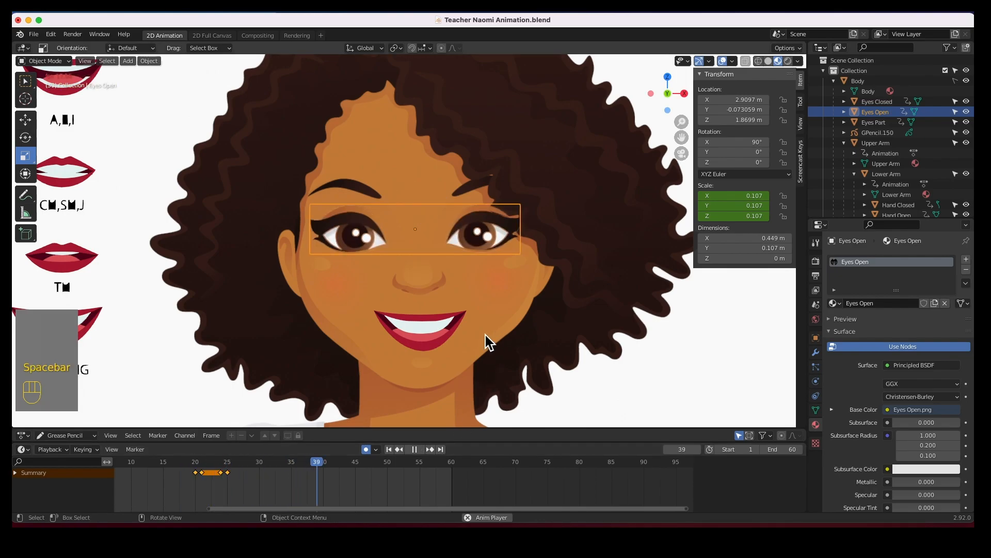
{"action": "key", "text": "space"}
{"action": "left_click_drag", "start_coordinate": [246, 470], "coordinate": [197, 469]}
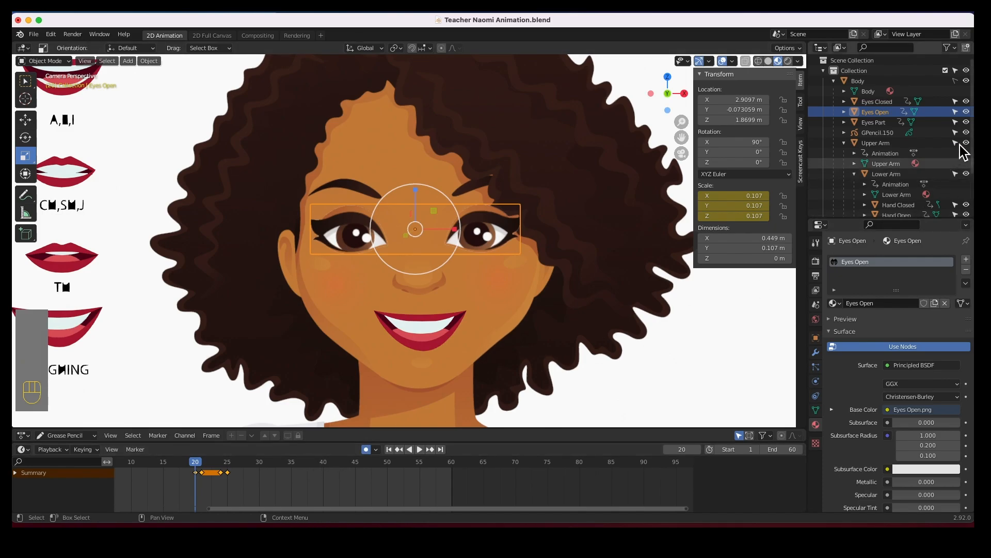
{"action": "mouse_move", "coordinate": [198, 470]}
{"action": "left_mouse_down"}
{"action": "mouse_move", "coordinate": [225, 468]}
{"action": "mouse_move", "coordinate": [231, 481]}
{"action": "mouse_move", "coordinate": [195, 462]}
{"action": "mouse_move", "coordinate": [254, 463]}
{"action": "left_mouse_up"}
{"action": "left_click", "coordinate": [217, 468]}
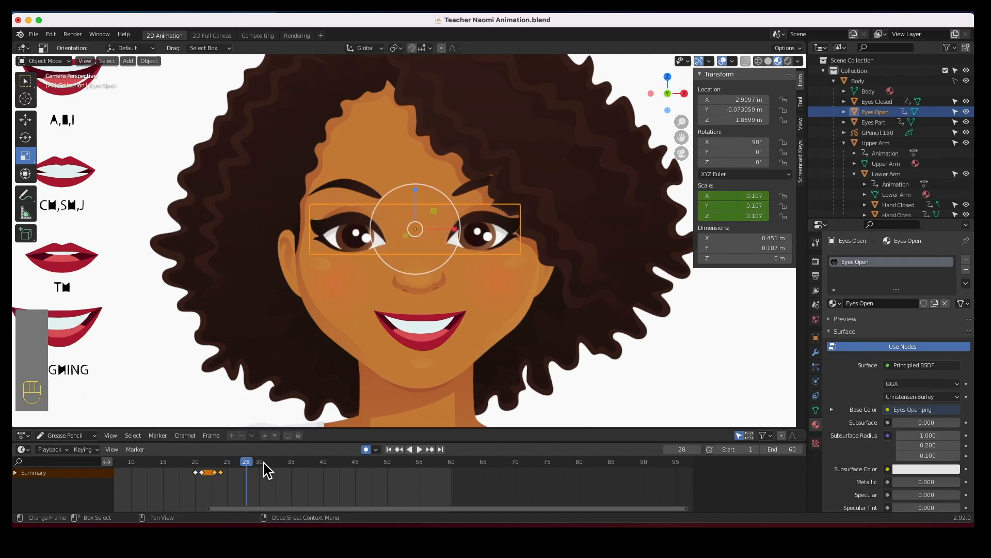
{"action": "left_click", "coordinate": [389, 449]}
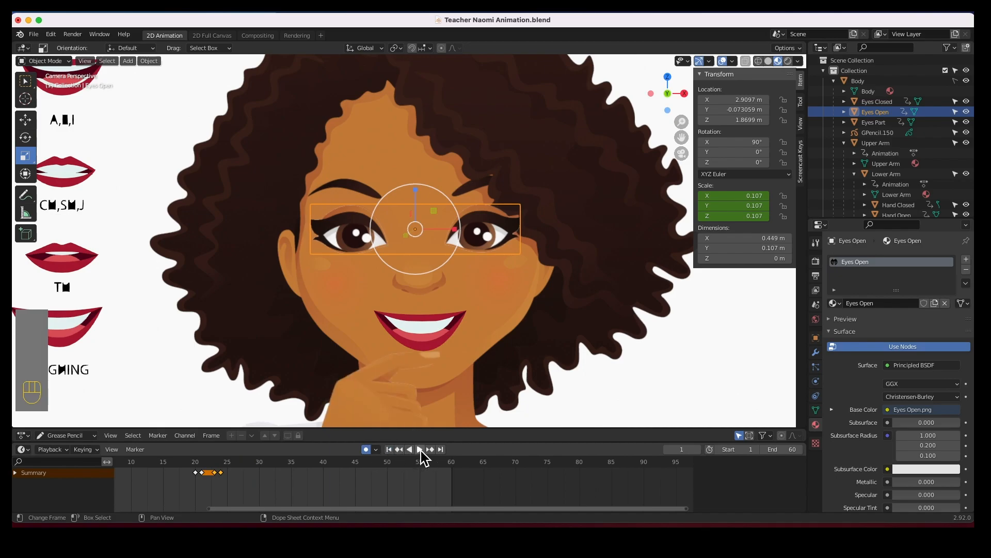
{"action": "left_click", "coordinate": [420, 449]}
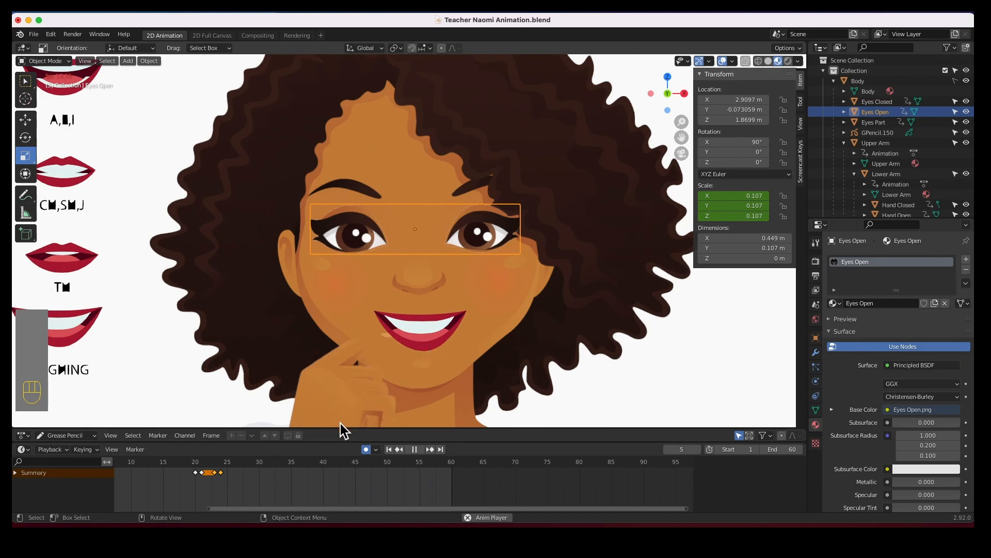
{"action": "left_click", "coordinate": [414, 449]}
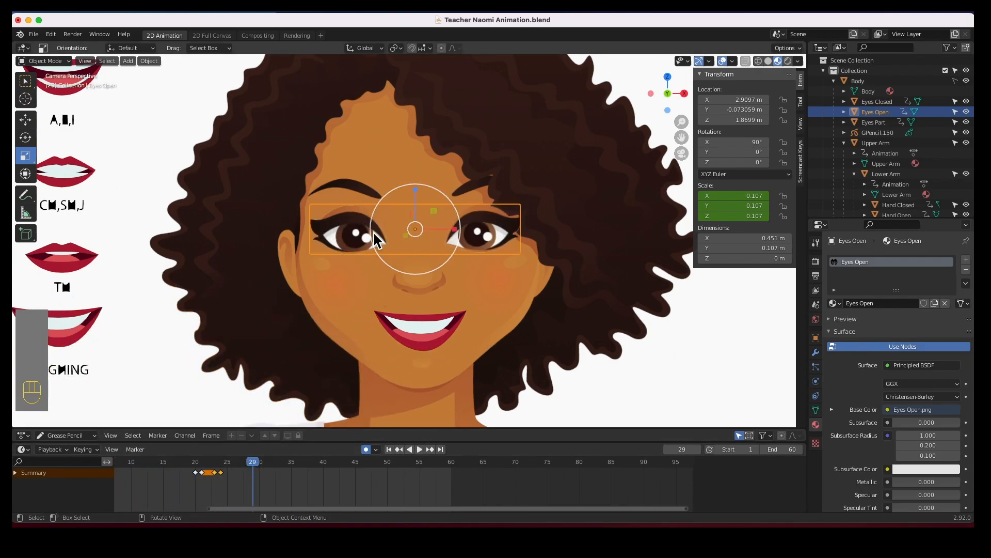
{"action": "scroll", "coordinate": [305, 349], "scroll_direction": "down", "scroll_amount": 5}
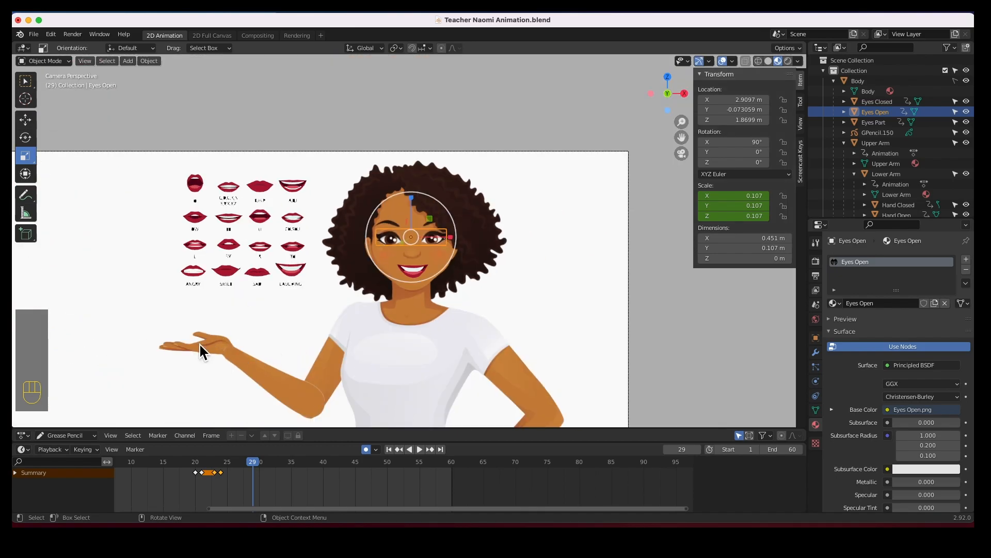
{"action": "left_click_drag", "start_coordinate": [254, 467], "coordinate": [195, 465]}
{"action": "scroll", "coordinate": [416, 273], "scroll_direction": "up", "scroll_amount": 5}
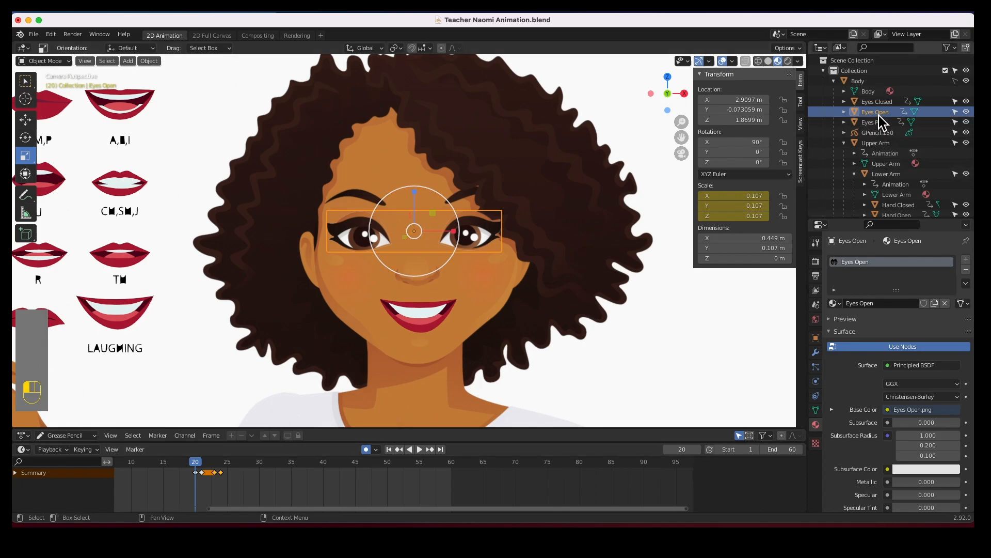
{"action": "mouse_move", "coordinate": [200, 470]}
{"action": "left_mouse_down"}
{"action": "mouse_move", "coordinate": [221, 464]}
{"action": "mouse_move", "coordinate": [189, 465]}
{"action": "mouse_move", "coordinate": [213, 472]}
{"action": "mouse_move", "coordinate": [226, 463]}
{"action": "left_mouse_up"}
Check the parted and closed eyes' keyframes and play the animation from frame 20.
{"action": "left_click", "coordinate": [873, 122]}
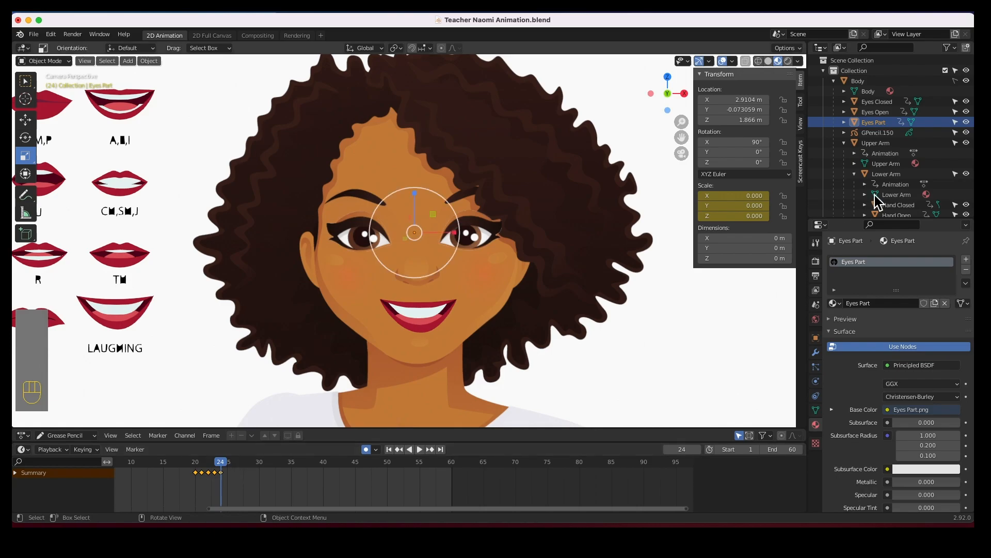
{"action": "left_click", "coordinate": [878, 102]}
{"action": "left_click_drag", "start_coordinate": [228, 471], "coordinate": [196, 471]}
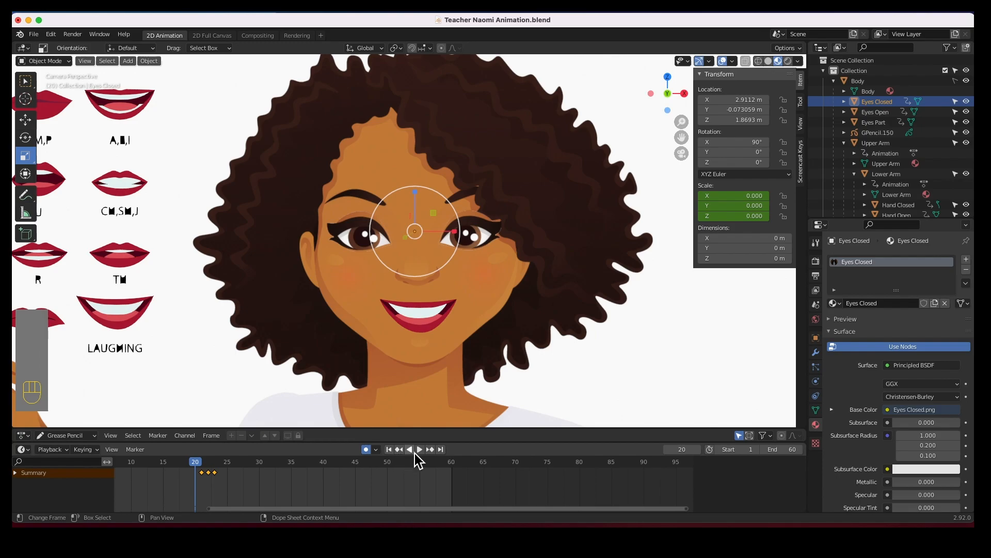
{"action": "left_click", "coordinate": [420, 449]}
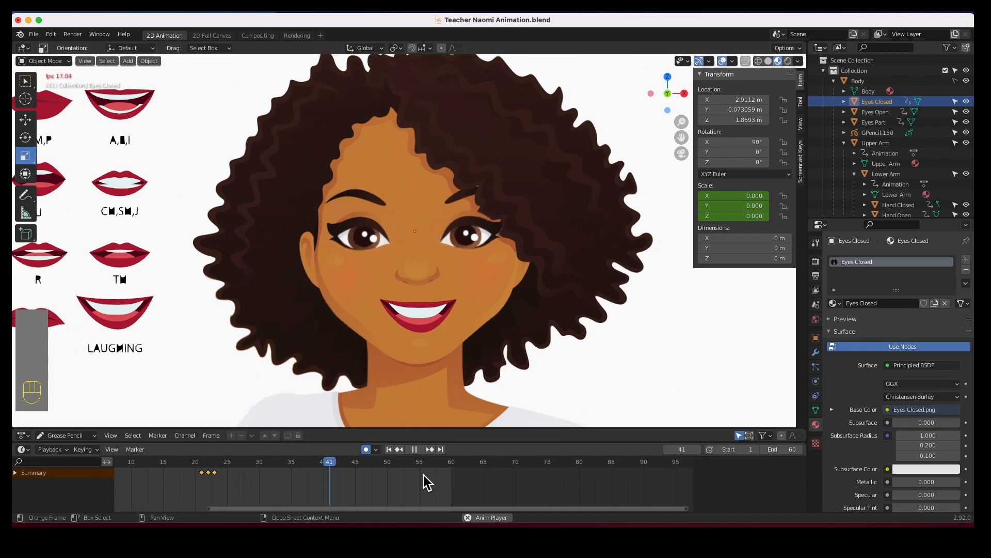
Stop playback, select the closed, open and parted eye objects, and box-select their blink keyframes.
{"action": "left_click", "coordinate": [414, 449]}
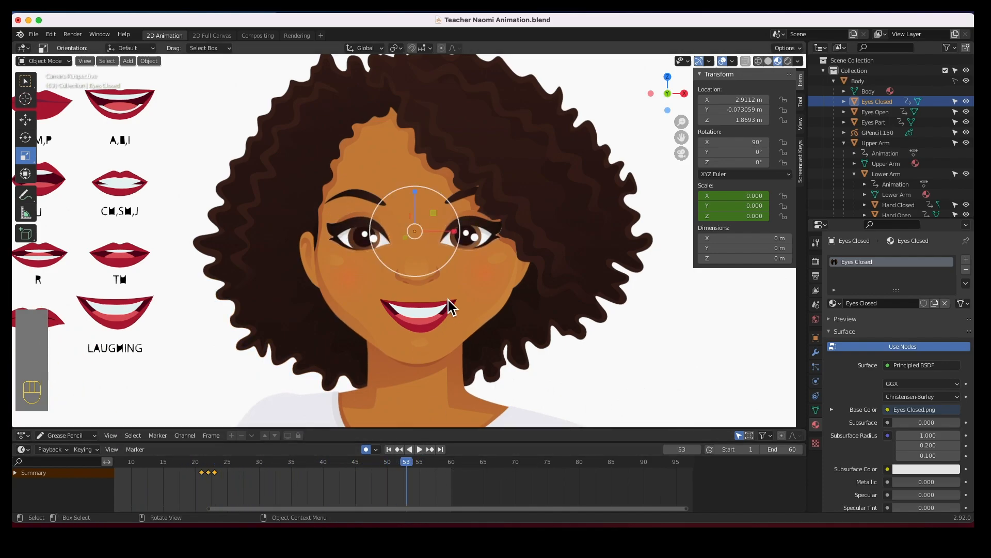
{"action": "left_click", "coordinate": [872, 123]}
{"action": "left_click", "coordinate": [874, 113], "text": "shift"}
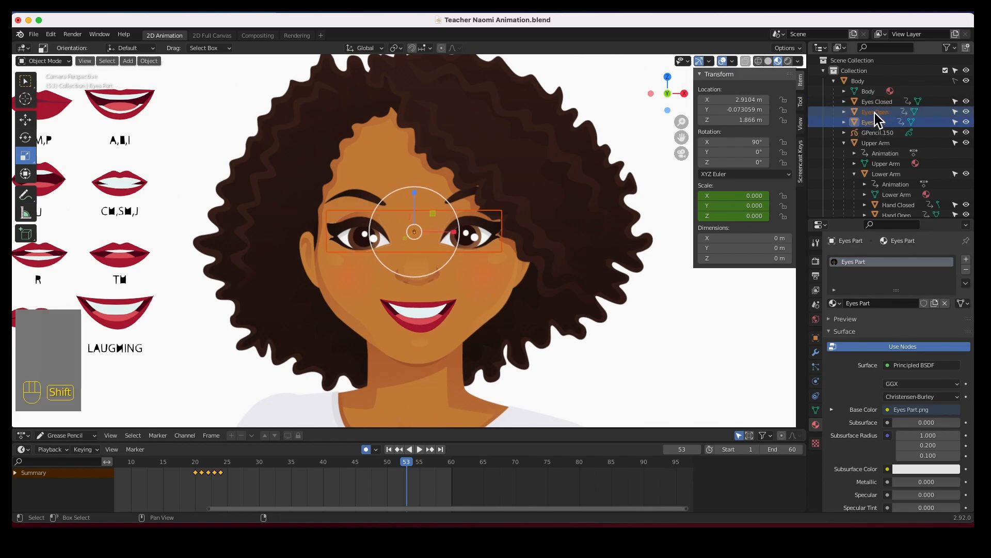
{"action": "left_click", "coordinate": [876, 105], "text": "shift"}
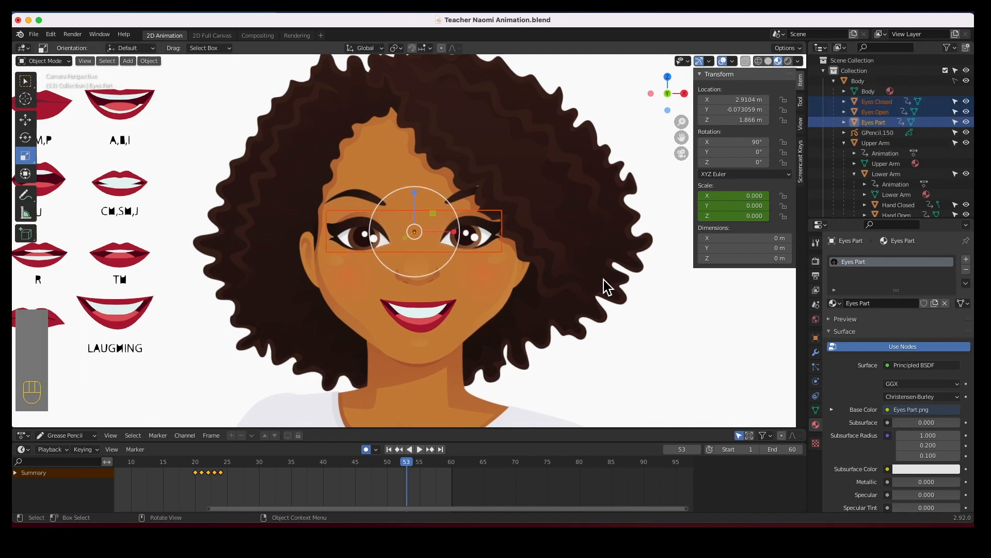
{"action": "left_click_drag", "start_coordinate": [194, 490], "coordinate": [229, 470]}
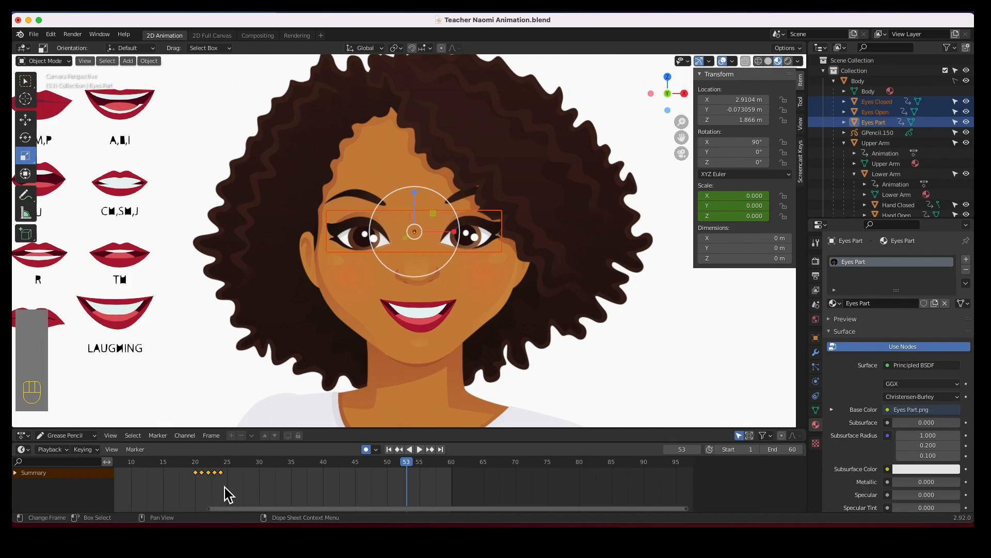
Move the blink keyframes earlier in the timeline, to about frames 11 to 15.
{"action": "left_click_drag", "start_coordinate": [177, 500], "coordinate": [150, 461]}
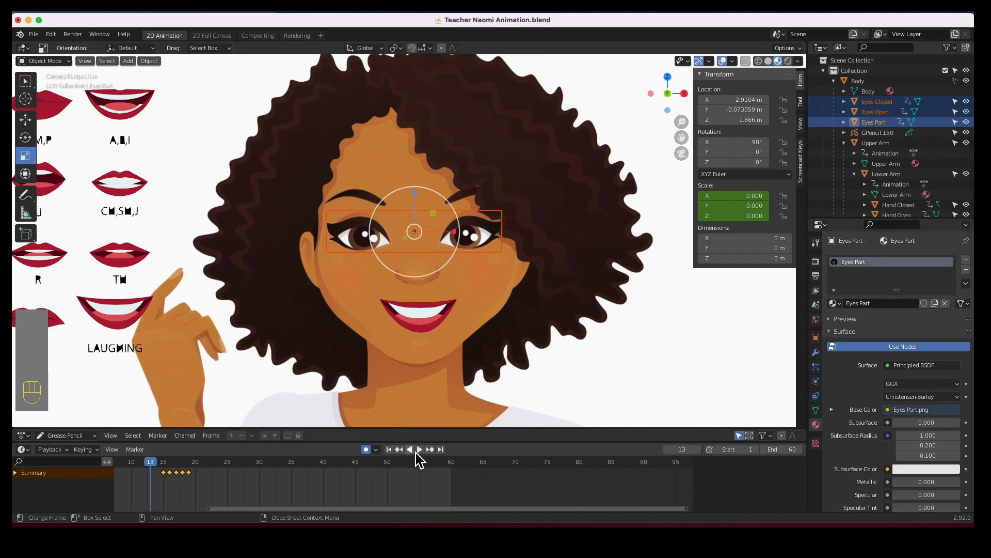
{"action": "left_click", "coordinate": [421, 450]}
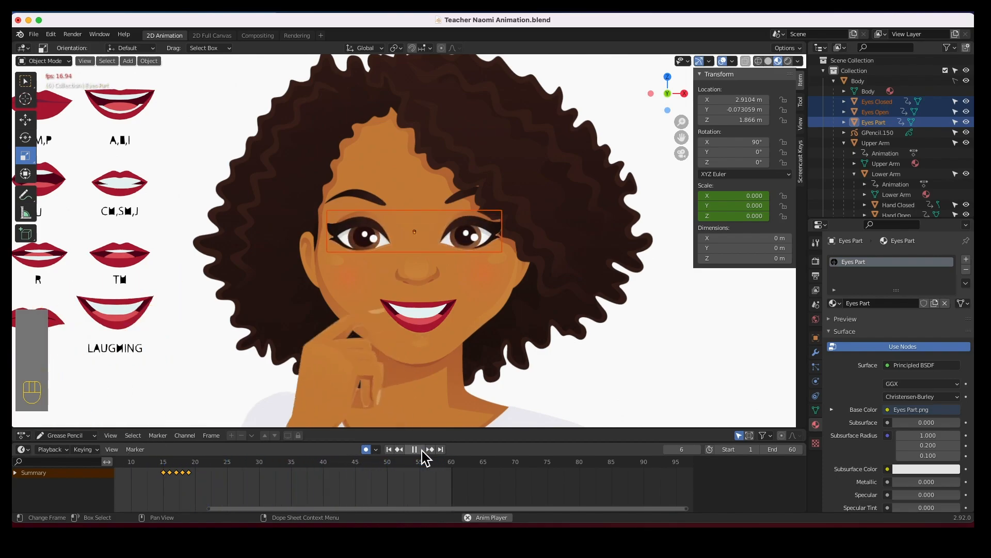
{"action": "left_click", "coordinate": [422, 449]}
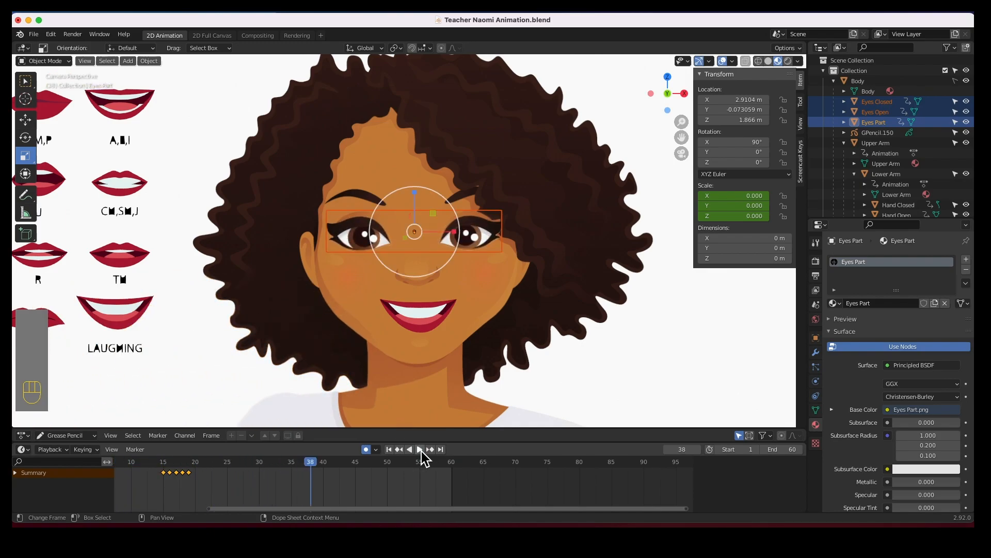
{"action": "left_click_drag", "start_coordinate": [192, 480], "coordinate": [164, 499]}
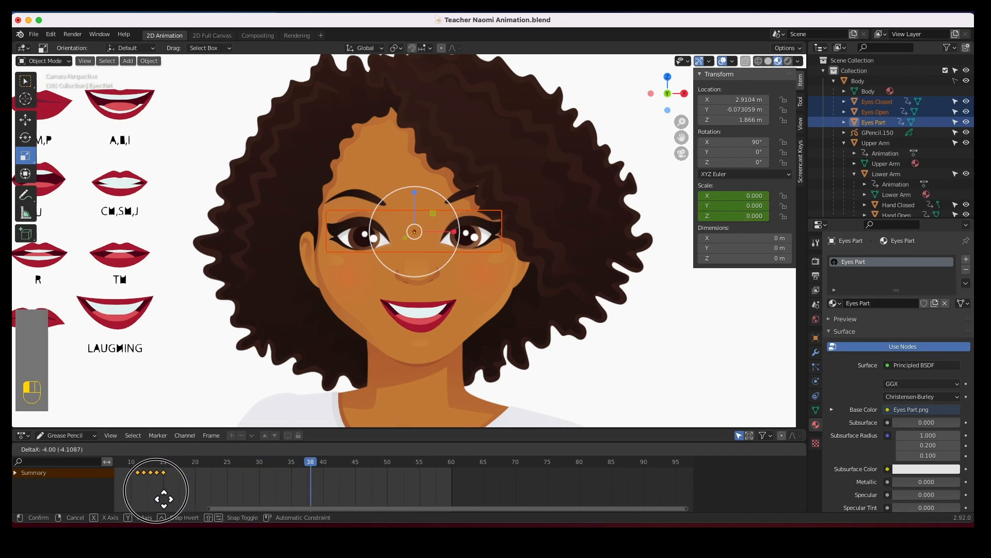
{"action": "left_click", "coordinate": [164, 499]}
Scrub to frame 9 and play the animation to review the earlier blink.
{"action": "left_click_drag", "start_coordinate": [143, 468], "coordinate": [126, 467]}
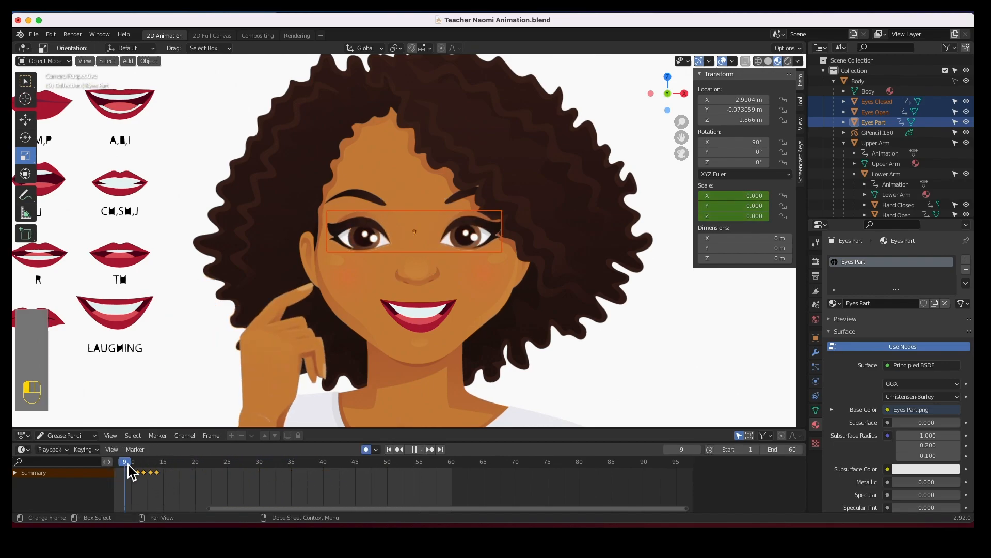
{"action": "middle_click_drag", "start_coordinate": [288, 500], "coordinate": [412, 502]}
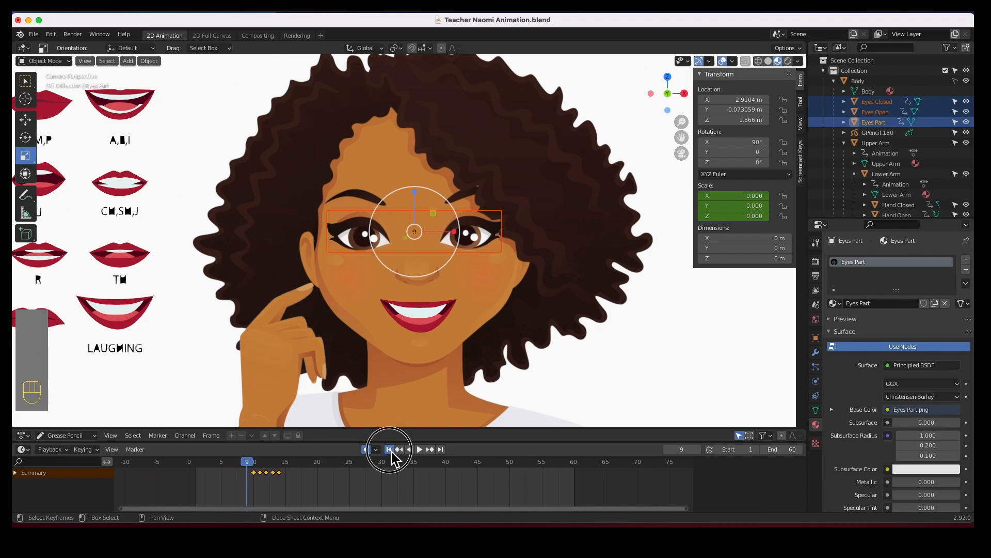
{"action": "left_click", "coordinate": [419, 449]}
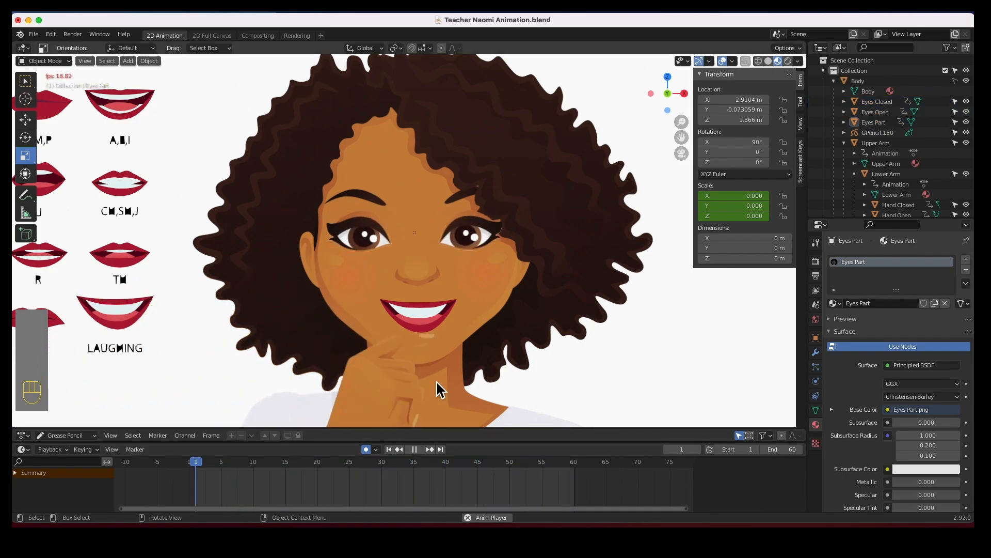
{"action": "left_click", "coordinate": [414, 448]}
Select the upper arm, lower arm, closed hand and open hand objects together, with the upper arm active.
{"action": "scroll", "coordinate": [426, 287], "scroll_direction": "down", "scroll_amount": 5}
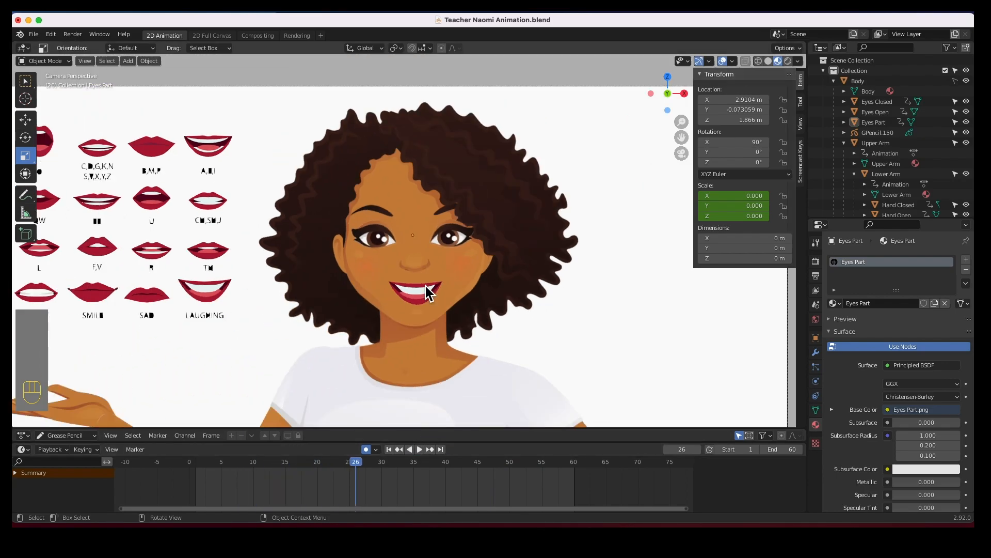
{"action": "middle_click_drag", "start_coordinate": [394, 349], "coordinate": [480, 272], "text": "shift"}
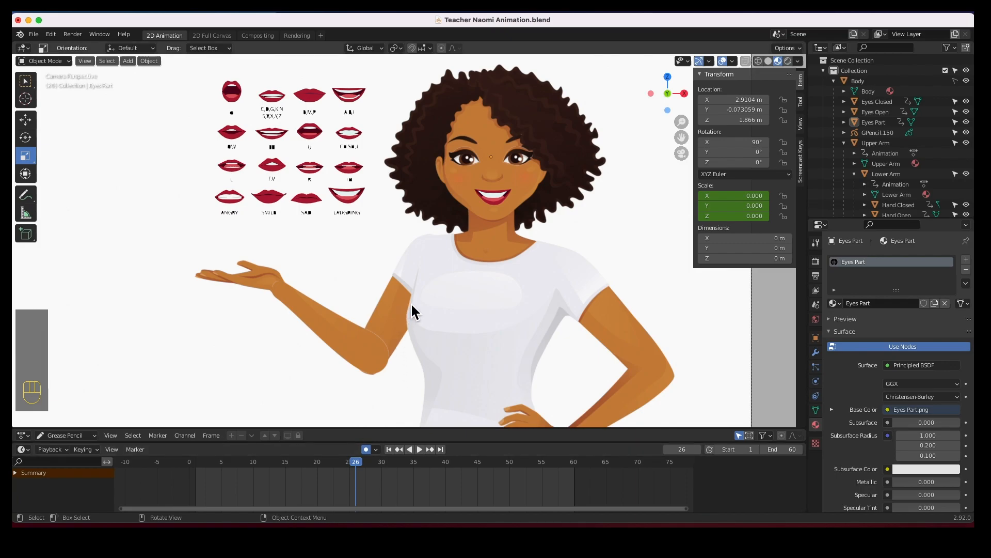
{"action": "left_click", "coordinate": [413, 264]}
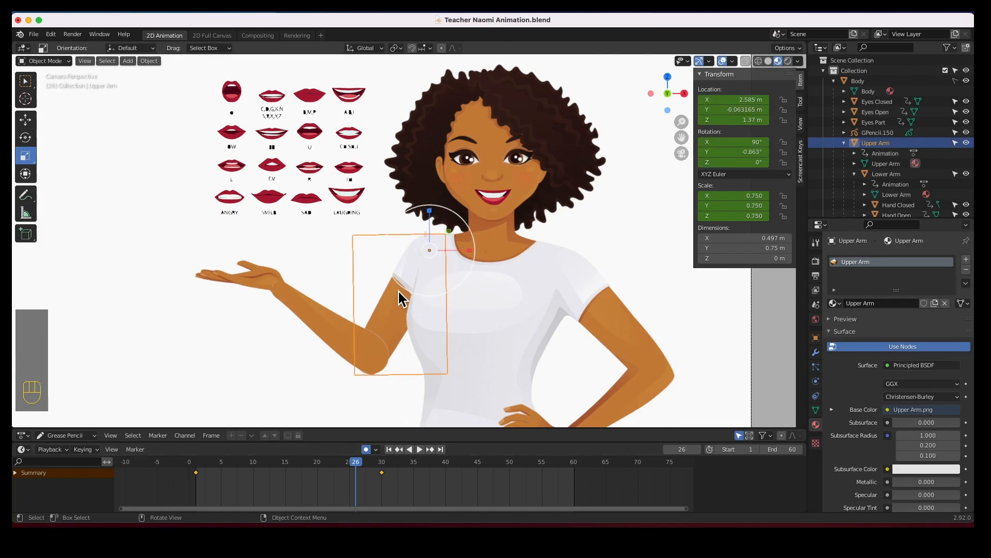
{"action": "left_click", "coordinate": [320, 327], "text": "shift"}
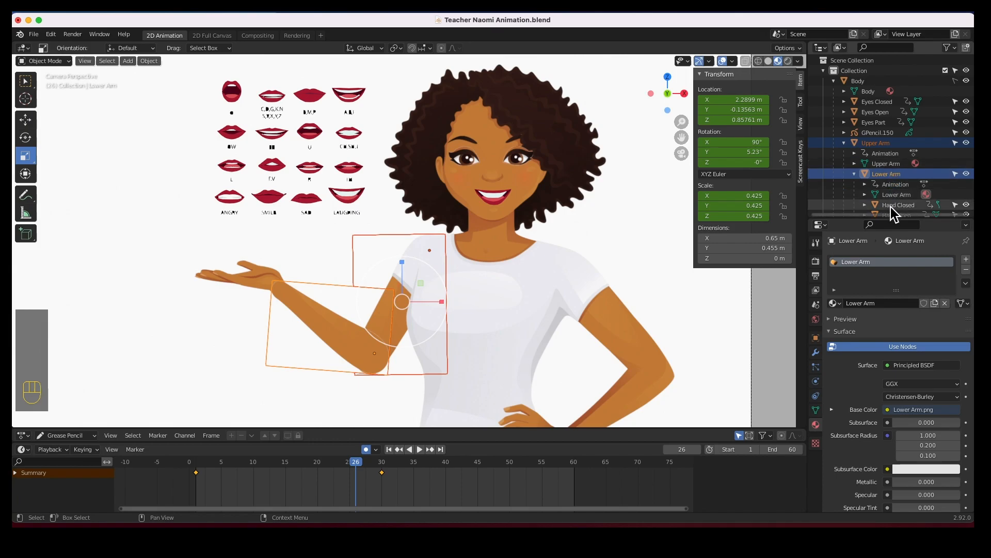
{"action": "scroll", "coordinate": [894, 201], "scroll_direction": "down", "scroll_amount": 2}
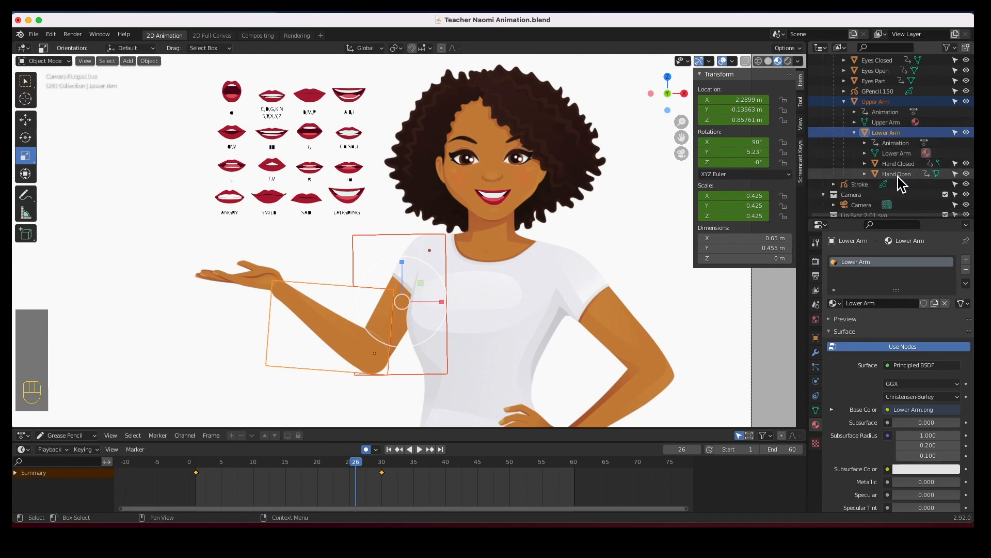
{"action": "left_click", "coordinate": [900, 175]}
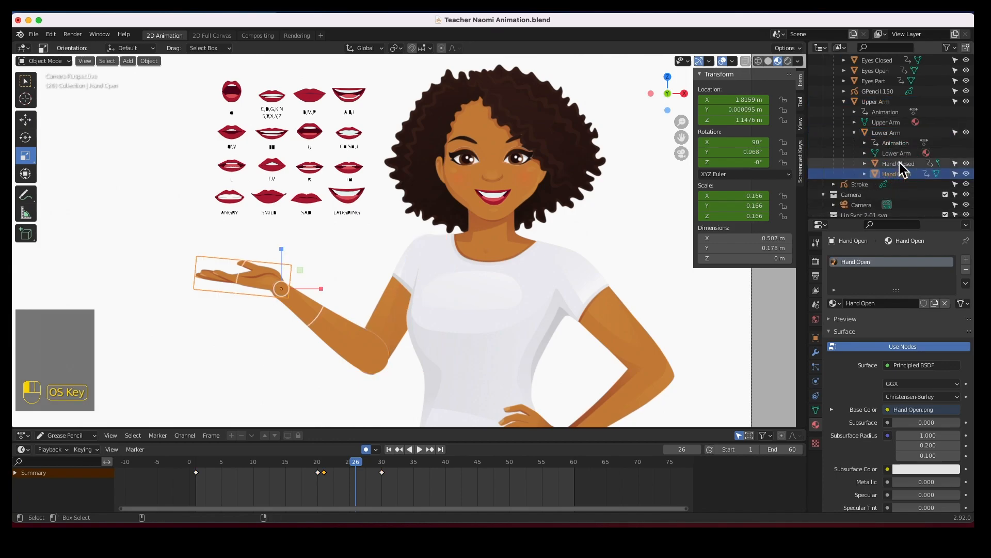
{"action": "left_click", "coordinate": [899, 163], "text": "super"}
{"action": "left_click", "coordinate": [893, 133], "text": "super"}
{"action": "left_click", "coordinate": [885, 102], "text": "super"}
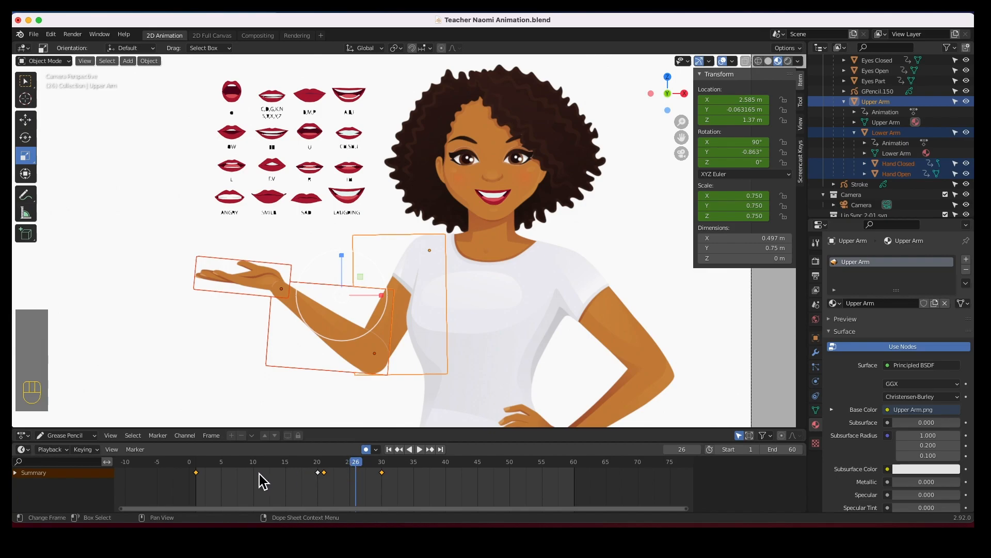
Select the arm's keyframes and retime them so the hand gesture happens around frames 14 to 25.
{"action": "left_click_drag", "start_coordinate": [403, 497], "coordinate": [190, 474]}
{"action": "left_click_drag", "start_coordinate": [303, 469], "coordinate": [199, 471]}
{"action": "mouse_move", "coordinate": [300, 485]}
{"action": "left_mouse_down"}
{"action": "mouse_move", "coordinate": [341, 470]}
{"action": "mouse_move", "coordinate": [294, 489]}
{"action": "left_mouse_up"}
{"action": "left_click", "coordinate": [380, 472]}
{"action": "left_click_drag", "start_coordinate": [385, 476], "coordinate": [362, 491]}
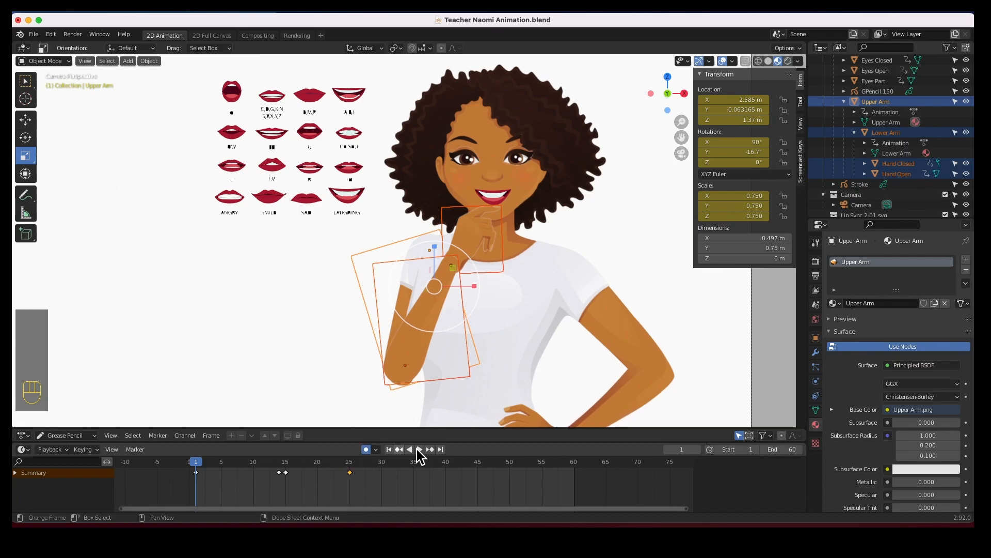
Shift the later arm keyframes a few frames earlier, to about frames 10 to 20, and play the animation.
{"action": "left_click", "coordinate": [419, 449]}
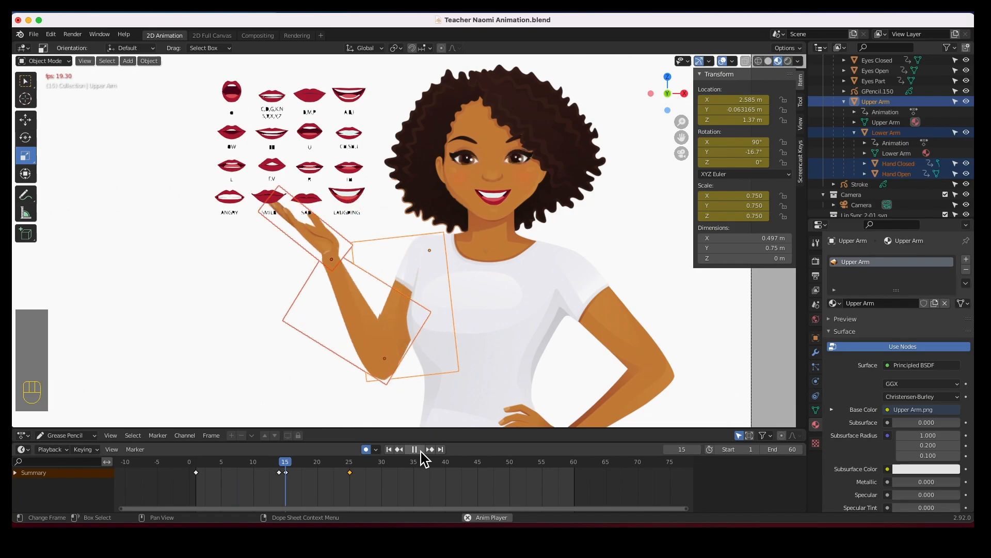
{"action": "left_click", "coordinate": [420, 450]}
{"action": "left_click_drag", "start_coordinate": [351, 474], "coordinate": [261, 474]}
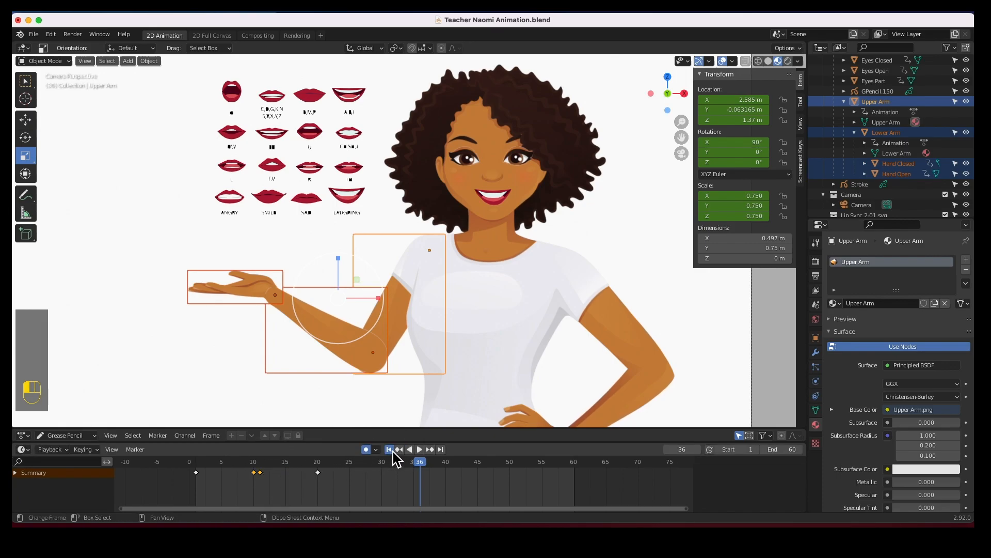
{"action": "left_click", "coordinate": [419, 450]}
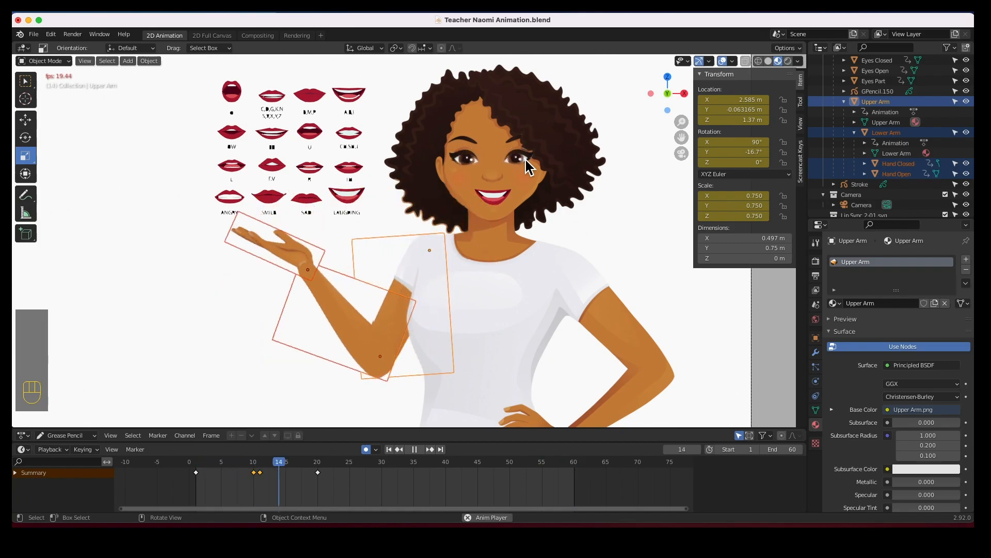
{"action": "left_click", "coordinate": [586, 224]}
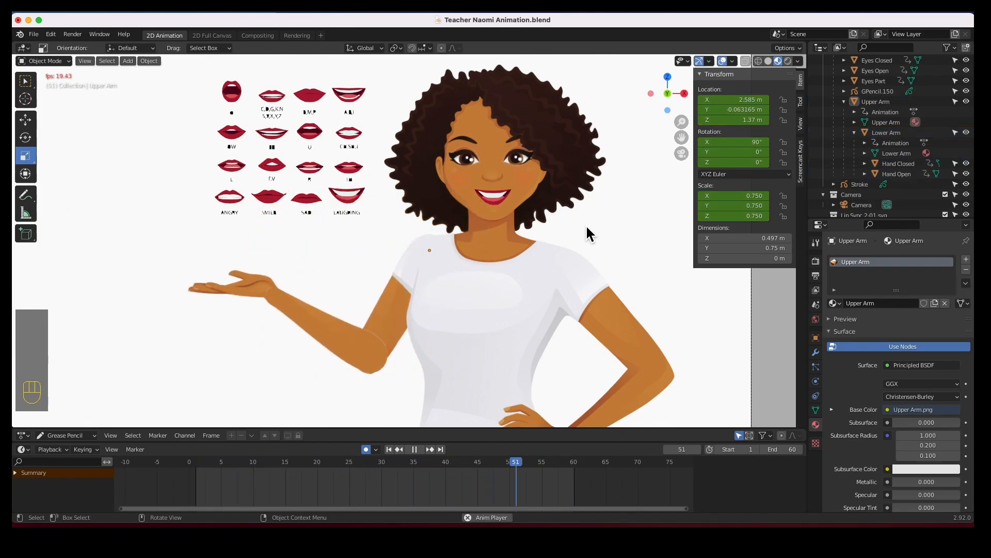